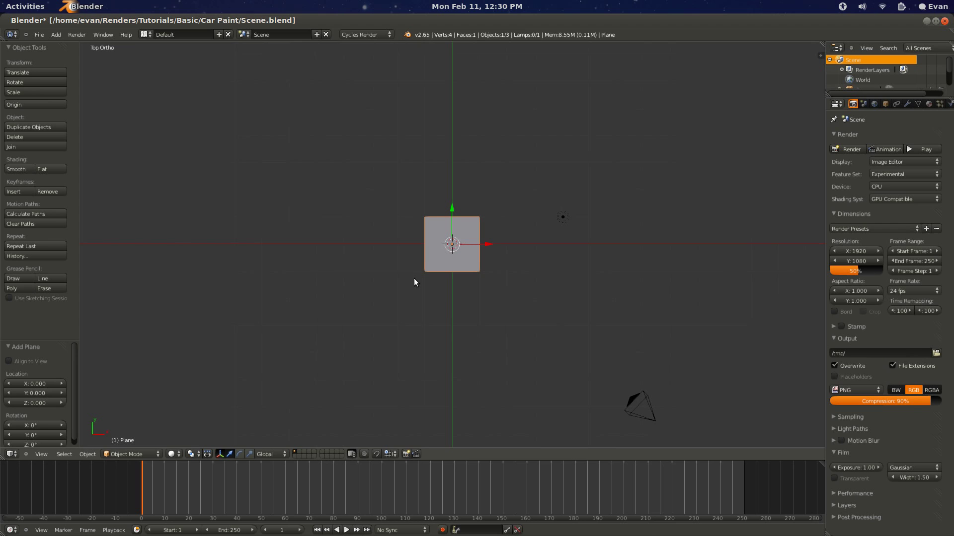
- Scale the plane uniformly by a factor of 10
{"action": "type", "text": "s10"}
{"action": "key", "text": "Return"}
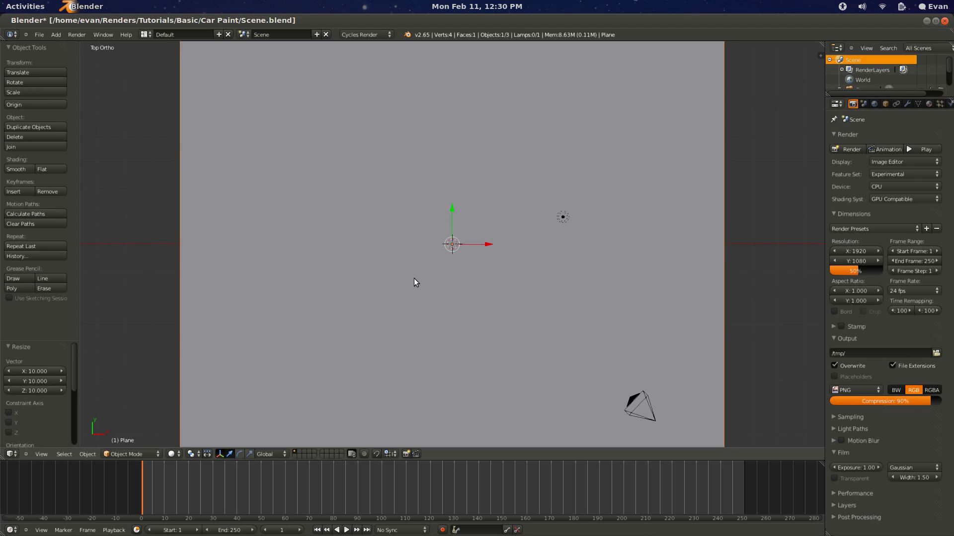
{"action": "scroll", "coordinate": [443, 273], "scroll_direction": "down", "scroll_amount": 2}
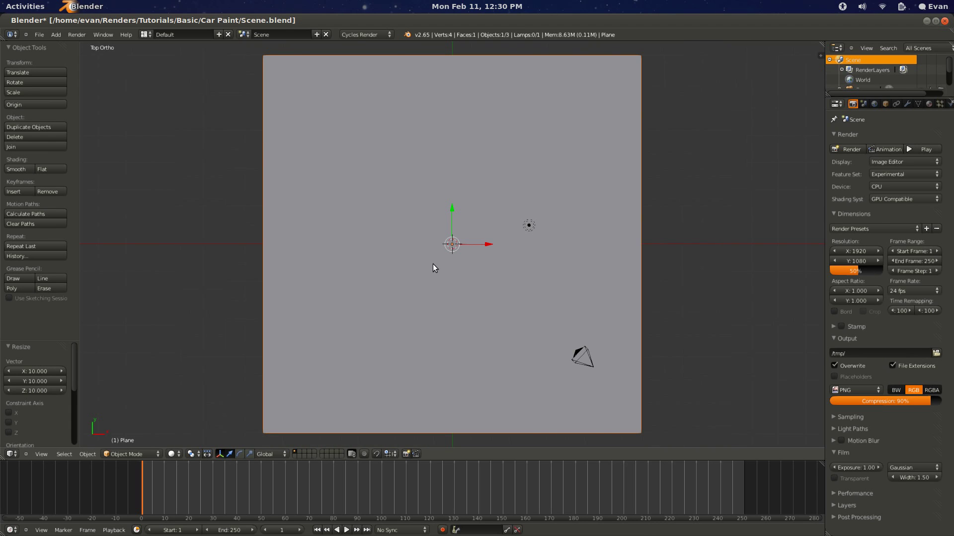
- Rename the enlarged plane to Floor and save the blend file
{"action": "left_click", "coordinate": [885, 104]}
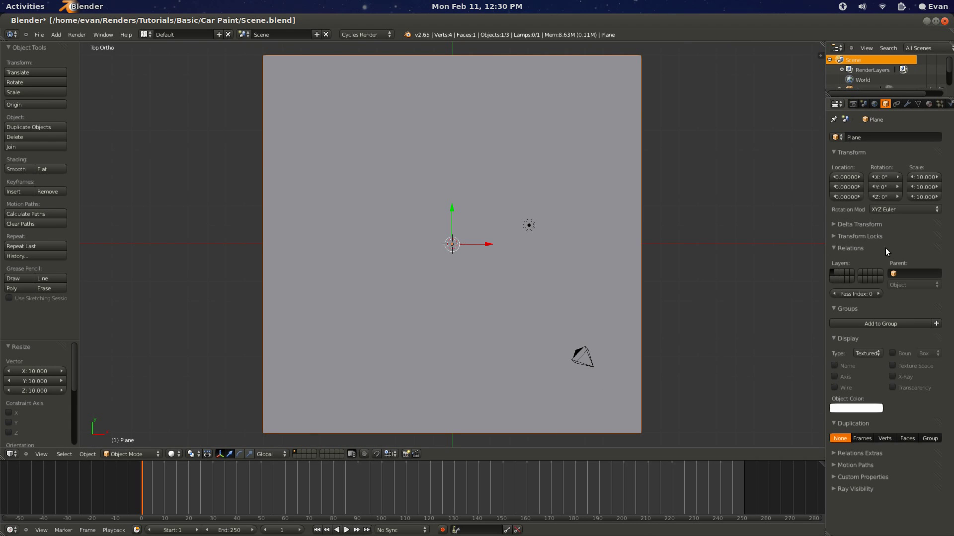
{"action": "left_click", "coordinate": [870, 139]}
{"action": "type", "text": "Floor"}
{"action": "key", "text": "Return"}
{"action": "key", "text": "ctrl+s"}
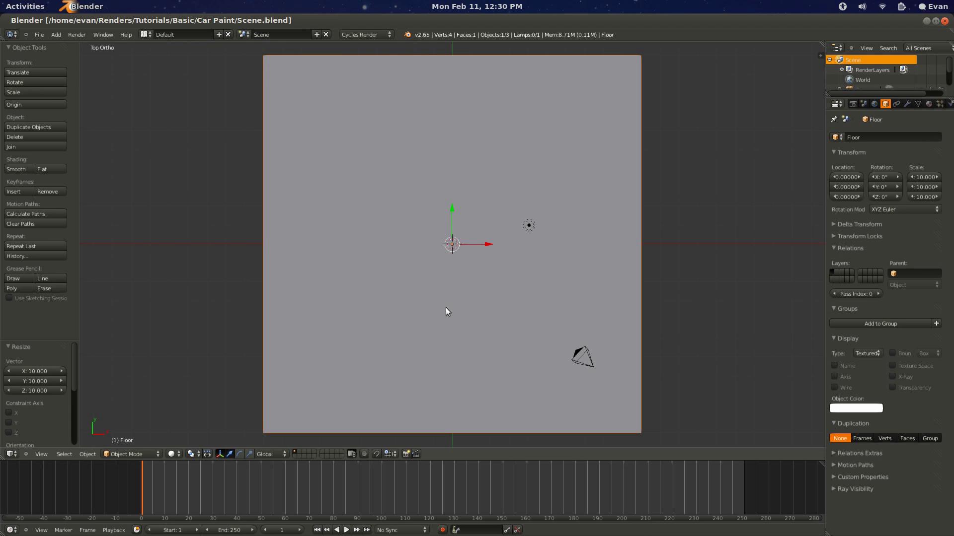
- Add a new plane at the origin and narrow its mesh along X into a rectangle in Edit Mode
{"action": "key", "text": "shift+a"}
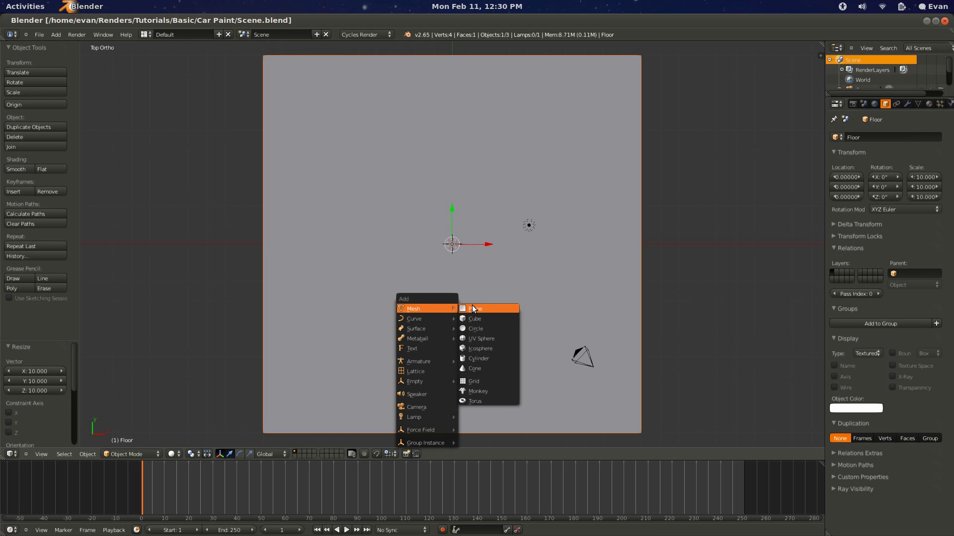
{"action": "left_click", "coordinate": [472, 309]}
{"action": "key", "text": "Tab"}
{"action": "scroll", "coordinate": [528, 336], "scroll_direction": "up", "scroll_amount": 2}
{"action": "key", "text": "s"}
{"action": "key", "text": "x"}
{"action": "left_click", "coordinate": [489, 315]}
{"action": "key", "text": "Tab"}
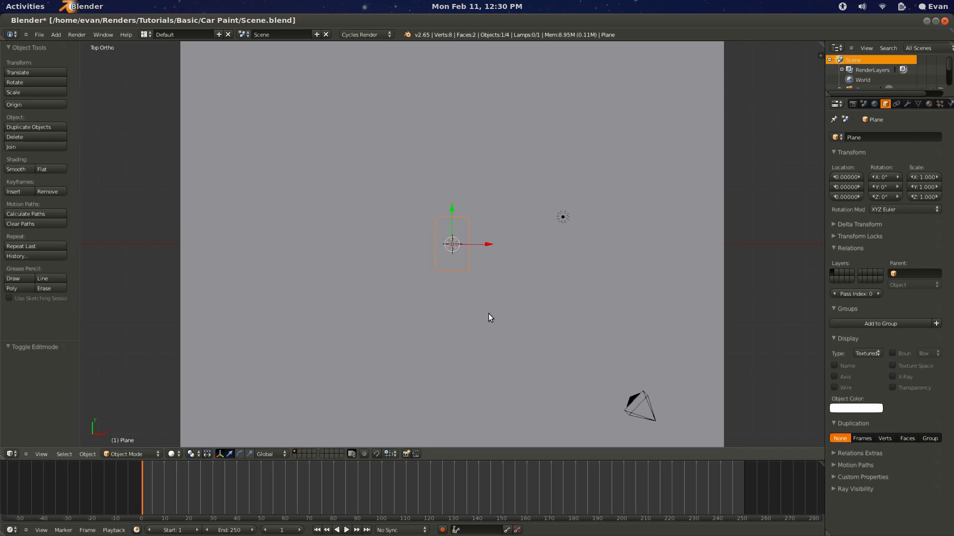
- Give the small plane an Array modifier with a count of 3 and relative offsets of X 0 and Y 2
{"action": "left_click", "coordinate": [909, 104]}
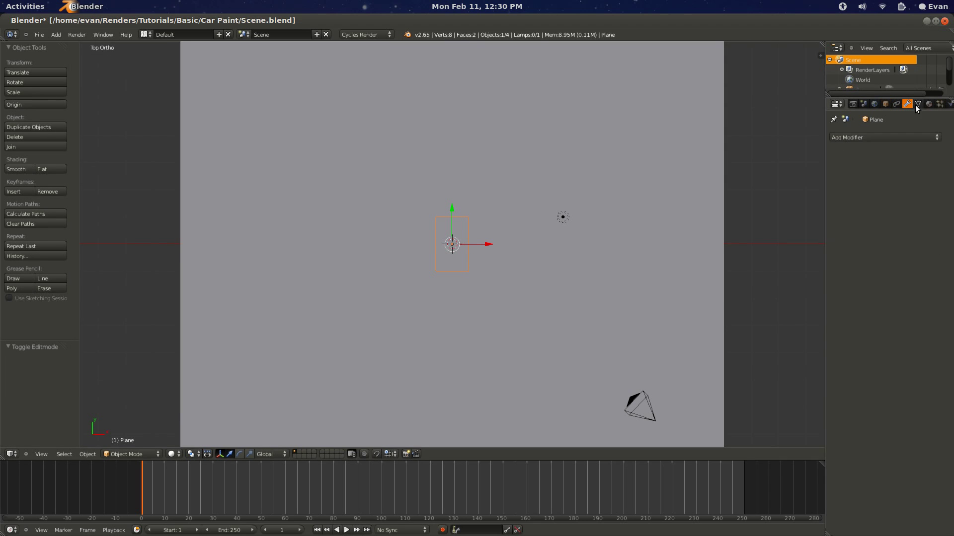
{"action": "left_click", "coordinate": [875, 138]}
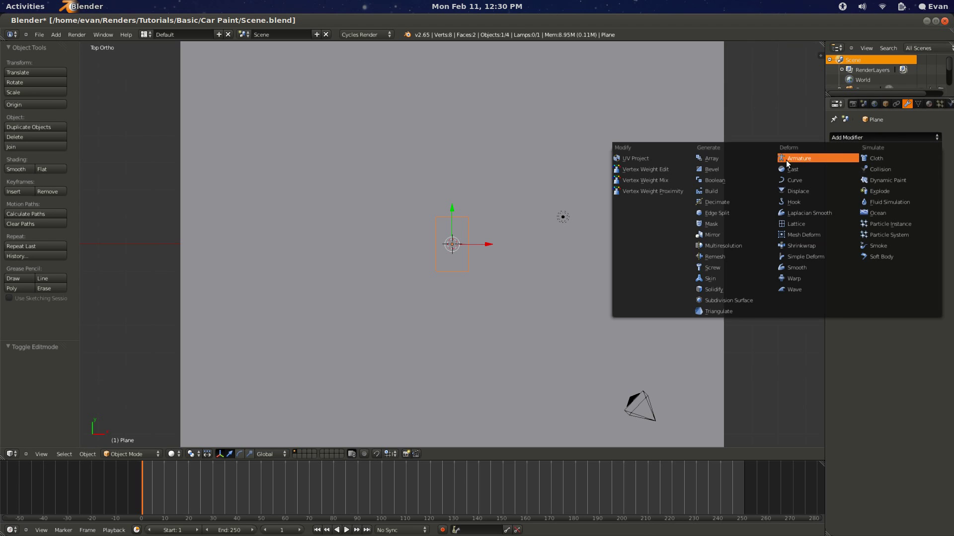
{"action": "left_click", "coordinate": [735, 159]}
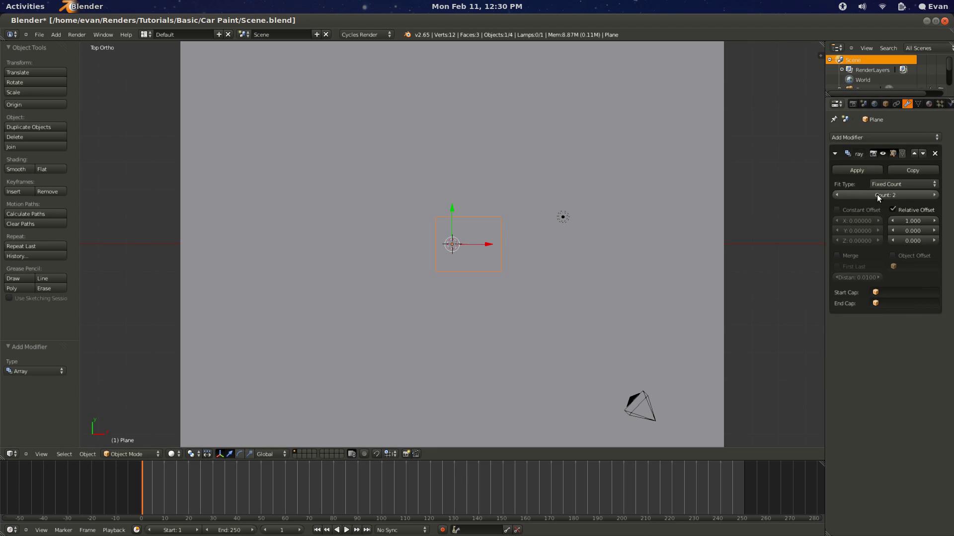
{"action": "left_click", "coordinate": [914, 222]}
{"action": "type", "text": "0"}
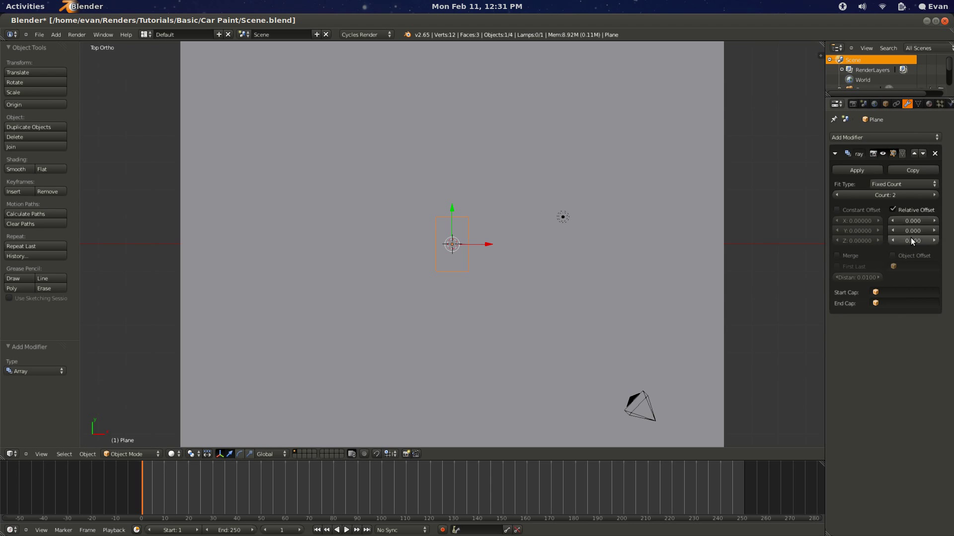
{"action": "left_click", "coordinate": [911, 231]}
{"action": "type", "text": "1.5"}
{"action": "key", "text": "Return"}
{"action": "type", "text": "2"}
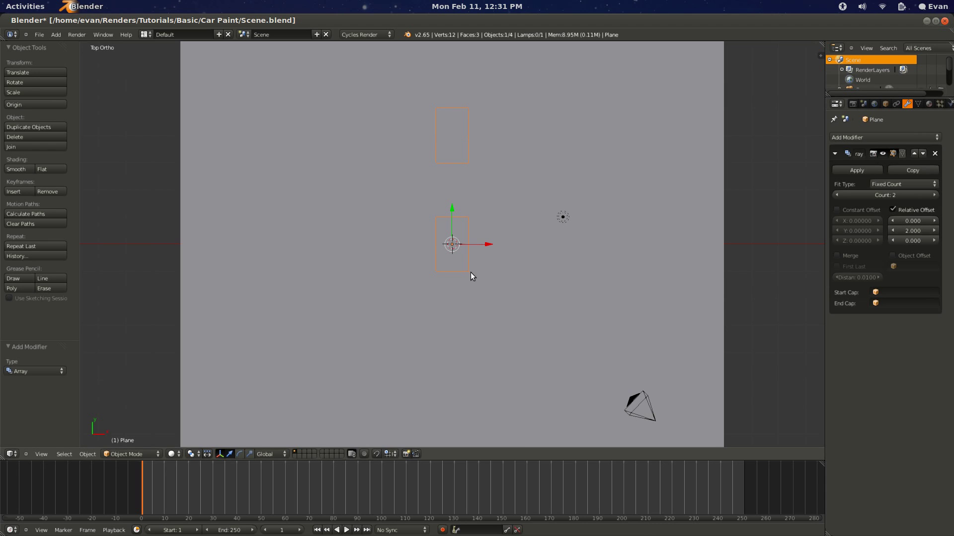
{"action": "left_click", "coordinate": [934, 195]}
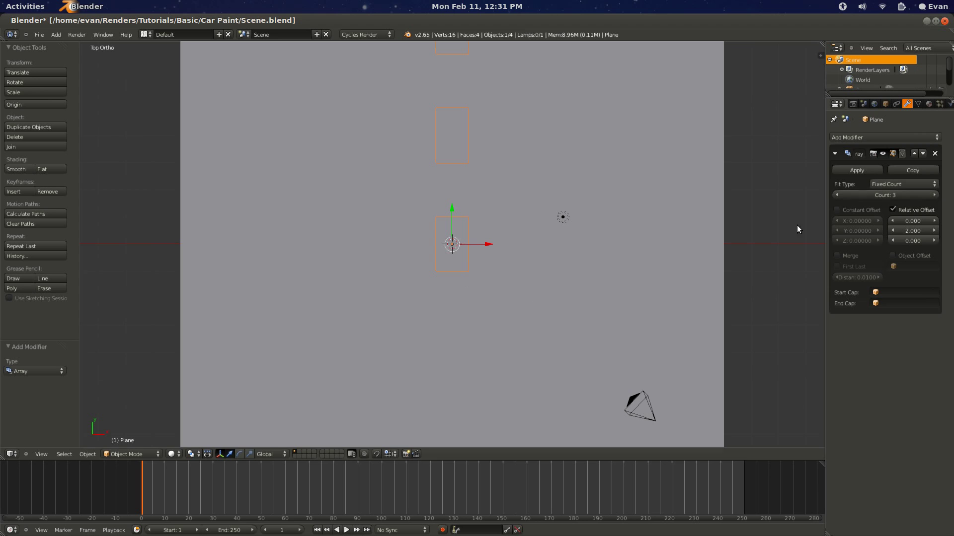
- Move the arrayed planes about -8 units along Y
{"action": "scroll", "coordinate": [499, 246], "scroll_direction": "down", "scroll_amount": 2}
{"action": "key", "text": "g"}
{"action": "key", "text": "y"}
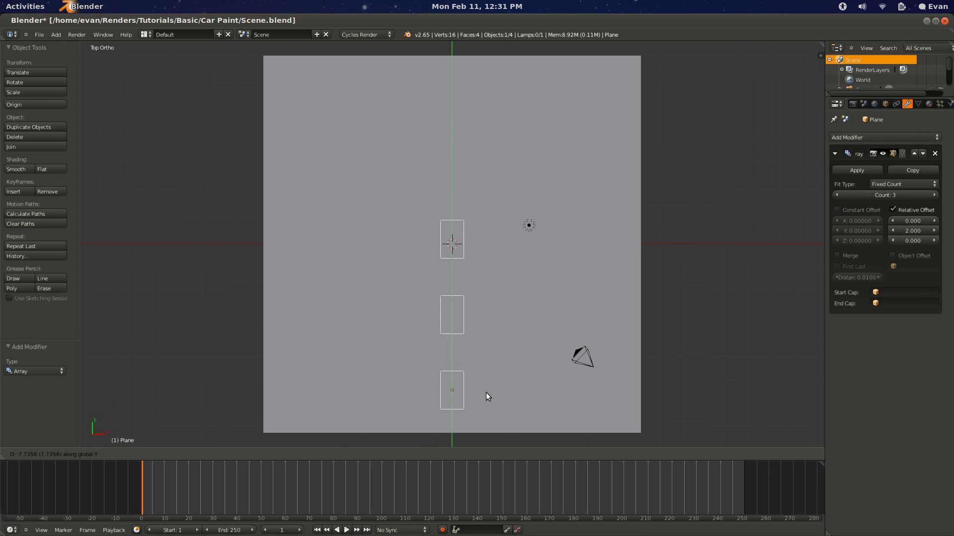
{"action": "left_click", "coordinate": [486, 393]}
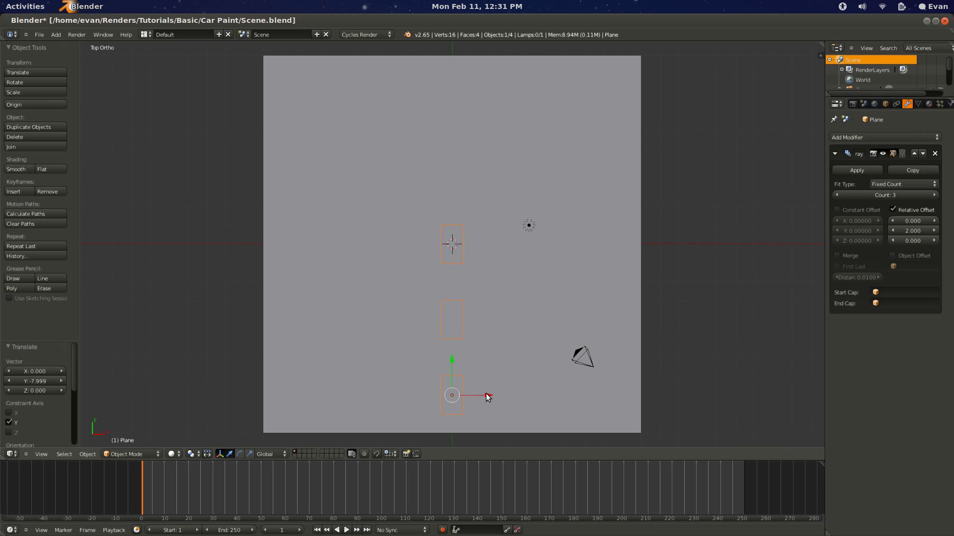
- Raise the arrayed planes along Z so they float above the floor, fine-tuning the height in front view
{"action": "key", "text": "KP_1"}
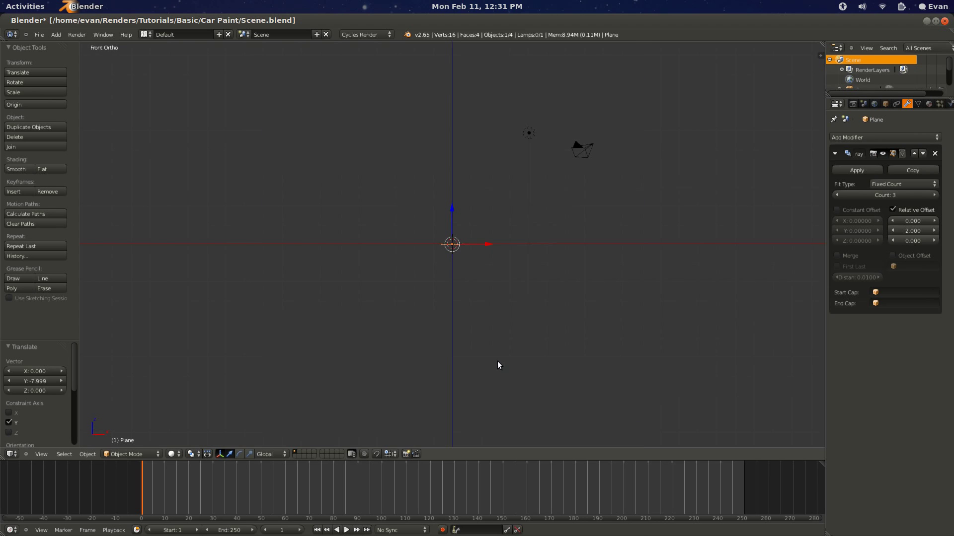
{"action": "key", "text": "g"}
{"action": "key", "text": "z"}
{"action": "left_click", "coordinate": [439, 213]}
{"action": "key", "text": "g"}
{"action": "key", "text": "z"}
{"action": "left_click", "coordinate": [455, 217]}
{"action": "scroll", "coordinate": [448, 199], "scroll_direction": "up", "scroll_amount": 3}
- Duplicate the raised row about 2.16 units along X and -0.69 along Z, and rotate the copy 40°
{"action": "key", "text": "shift+d"}
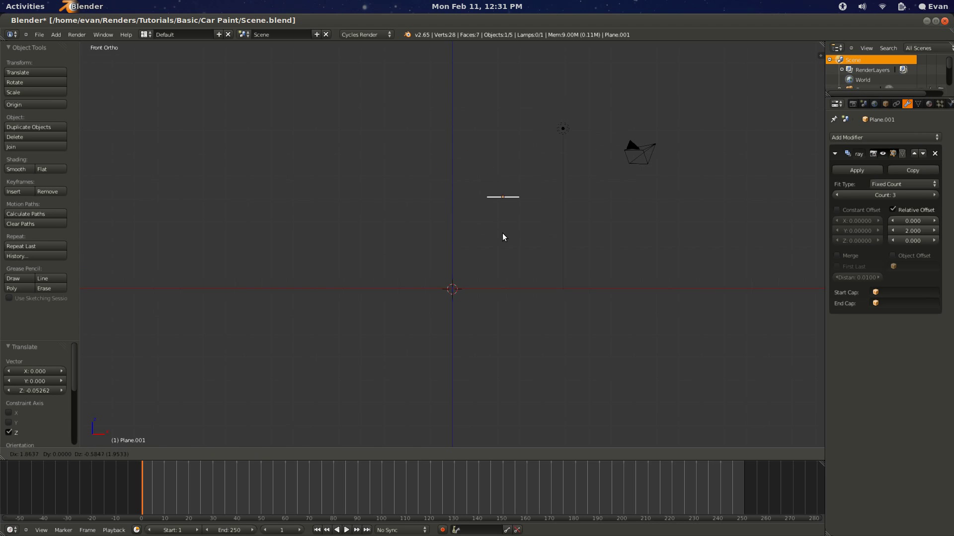
{"action": "left_click", "coordinate": [506, 236]}
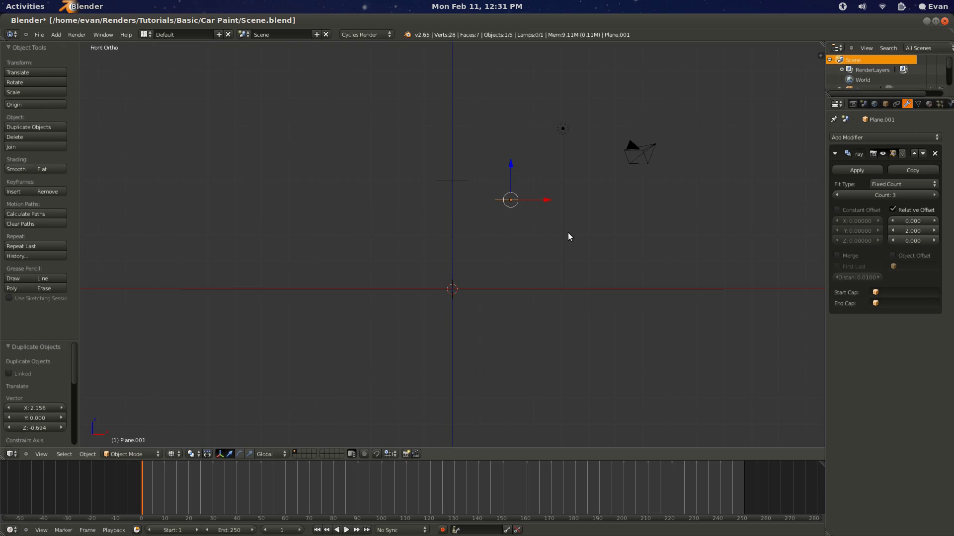
{"action": "key", "text": "r"}
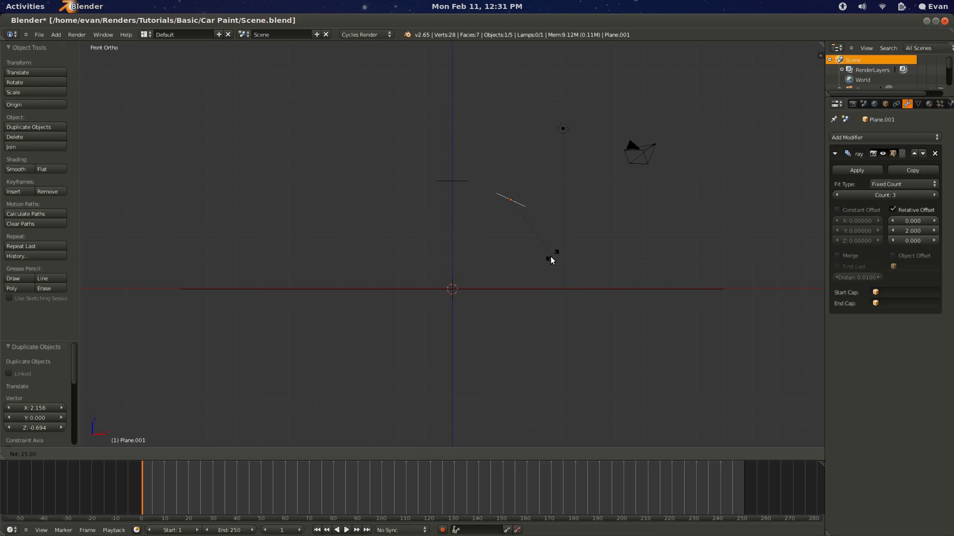
{"action": "left_click", "coordinate": [538, 270]}
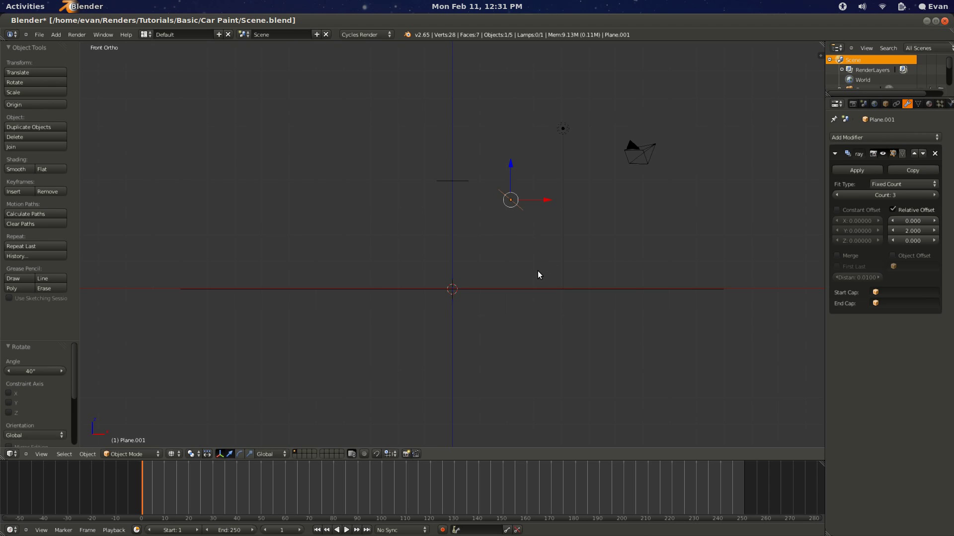
- Duplicate the middle row to the negative X side, rotate the copy -40°, and shift it outward by about 0.32 units
{"action": "right_click", "coordinate": [458, 183]}
{"action": "key", "text": "shift+d"}
{"action": "left_click", "coordinate": [418, 198]}
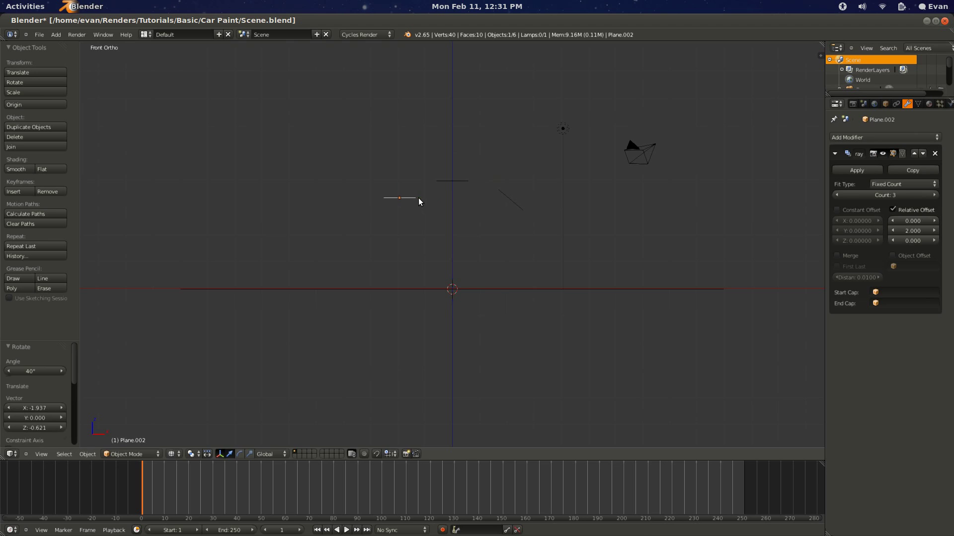
{"action": "key", "text": "r"}
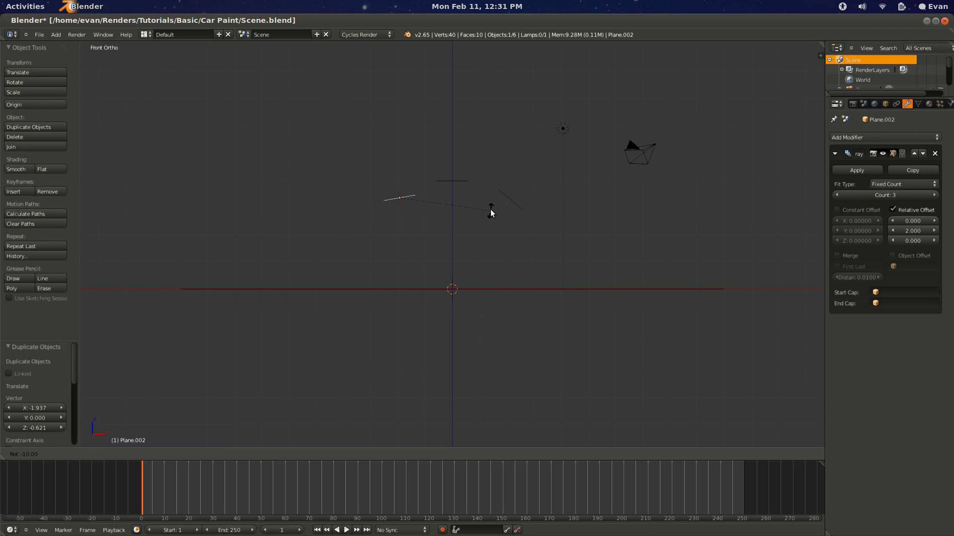
{"action": "left_click", "coordinate": [497, 159]}
{"action": "scroll", "coordinate": [440, 226], "scroll_direction": "up", "scroll_amount": 1}
{"action": "key", "text": "g"}
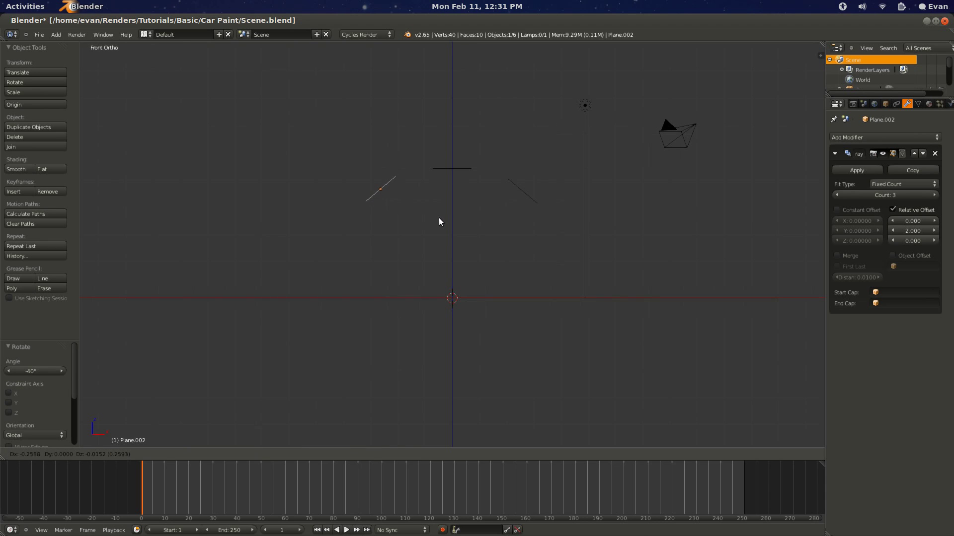
{"action": "left_click", "coordinate": [437, 219]}
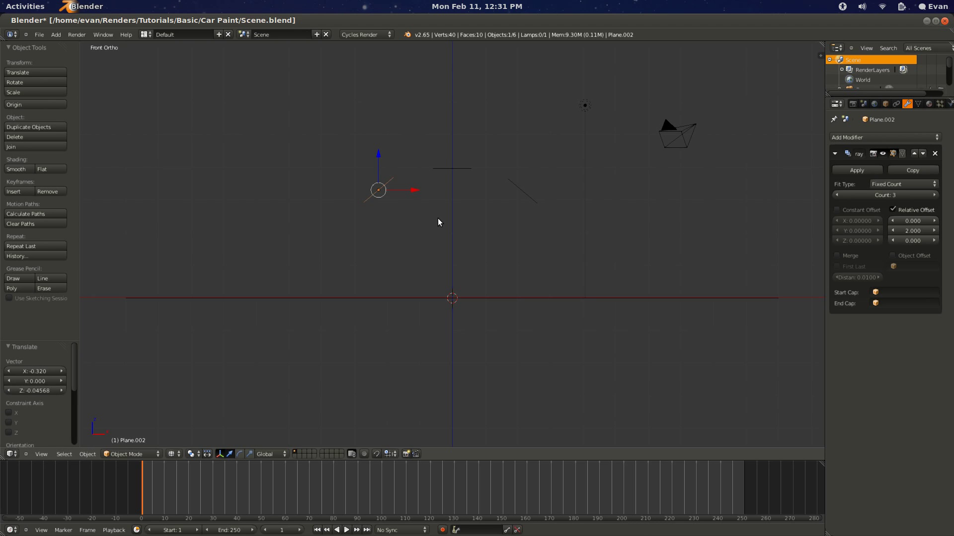
- Delete the default lamp from the scene
{"action": "middle_click_drag", "start_coordinate": [471, 250], "coordinate": [474, 290]}
{"action": "right_click", "coordinate": [472, 278]}
{"action": "middle_click_drag", "start_coordinate": [561, 287], "coordinate": [479, 315]}
{"action": "right_click", "coordinate": [588, 123]}
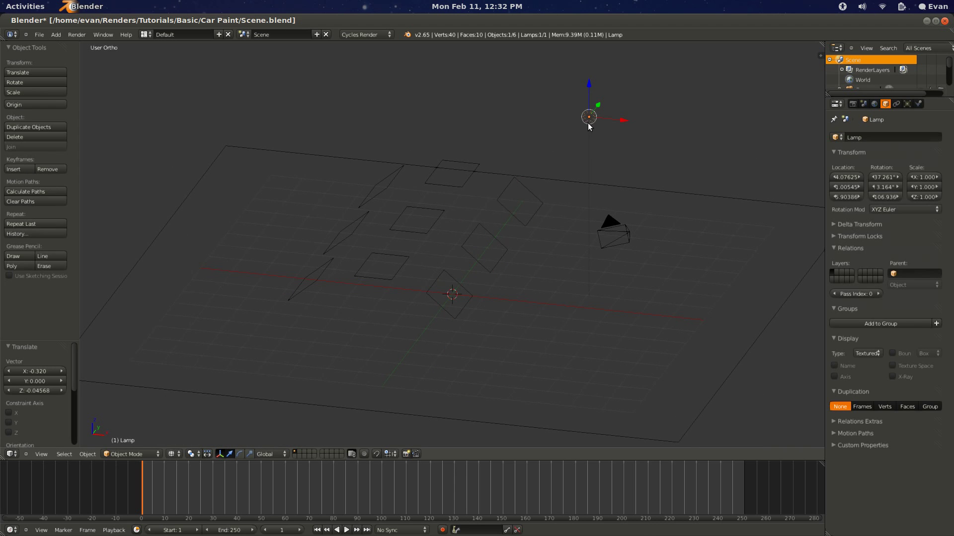
{"action": "key", "text": "x"}
{"action": "left_click", "coordinate": [583, 122]}
- Align the camera to the front view of the scene
{"action": "middle_click_drag", "start_coordinate": [550, 177], "coordinate": [640, 205]}
{"action": "key", "text": "KP_1"}
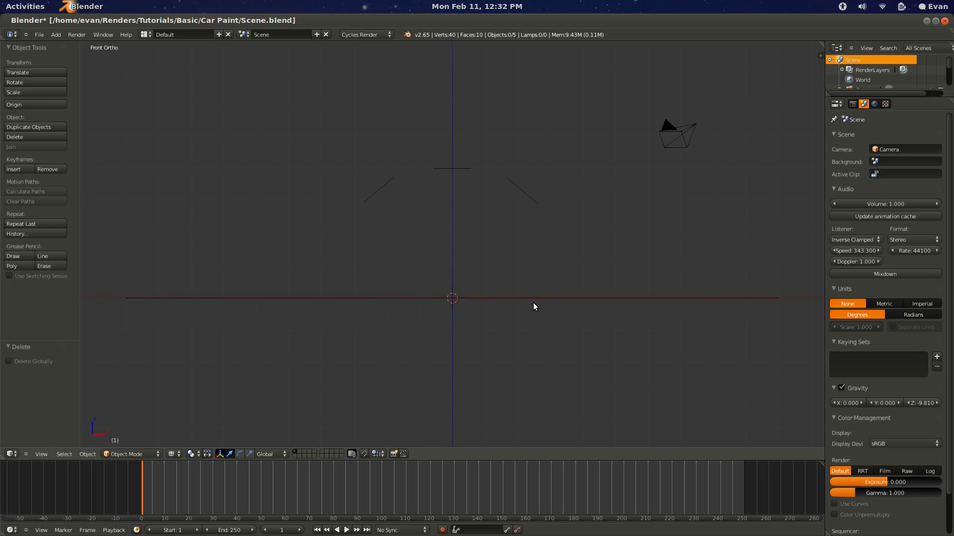
{"action": "key", "text": "ctrl+alt+KP_0"}
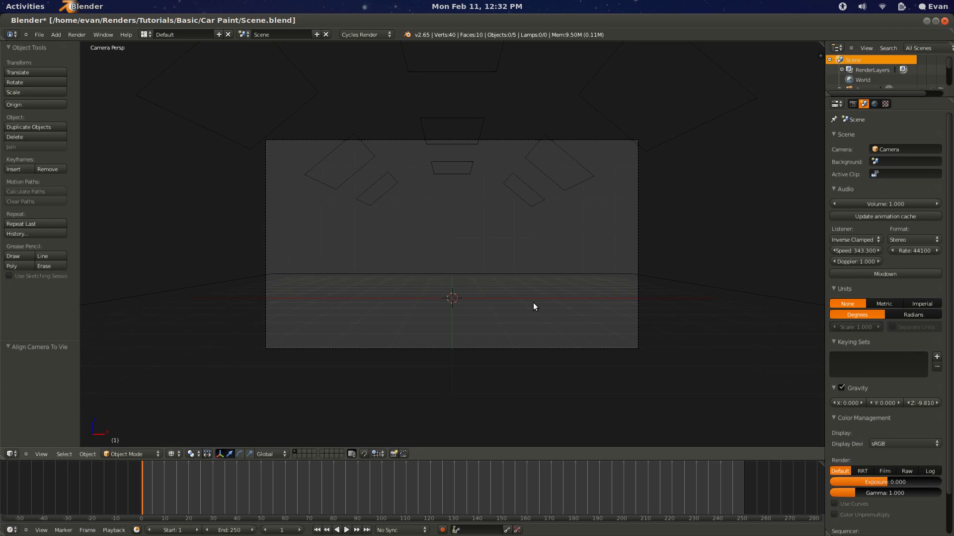
- Move the camera back along its local Z axis to about Y -13.8 and lower it by about 0.16 units
{"action": "right_click", "coordinate": [531, 347]}
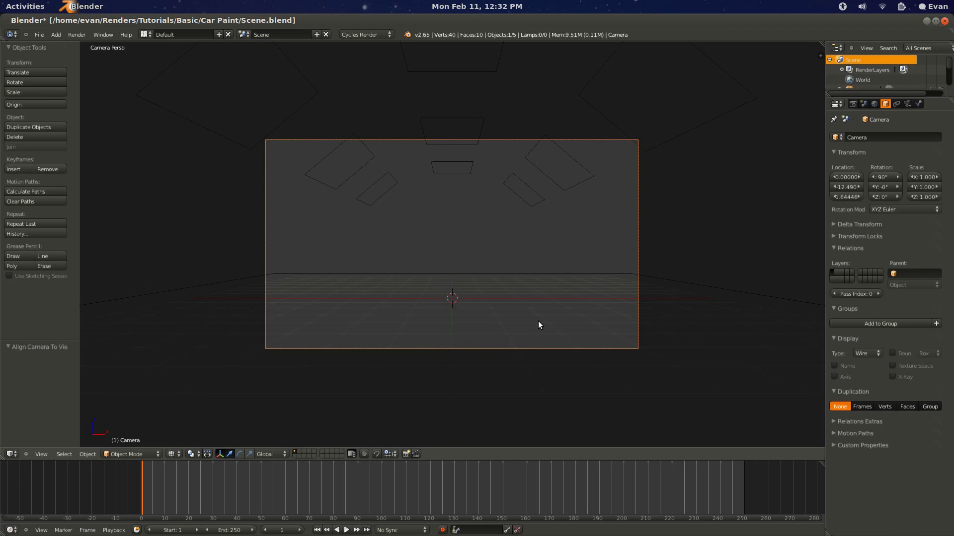
{"action": "key", "text": "g"}
{"action": "key", "text": "z"}
{"action": "key", "text": "z"}
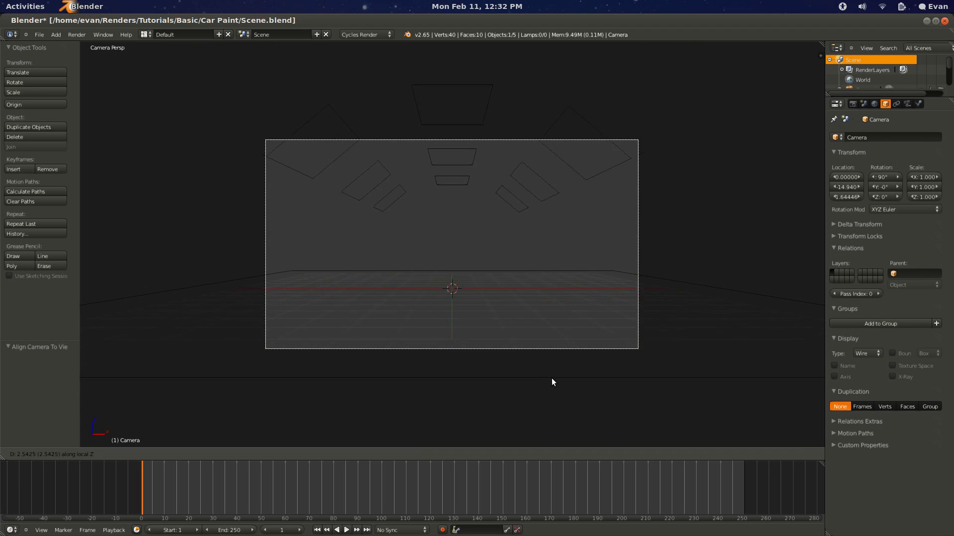
{"action": "left_click", "coordinate": [539, 310]}
{"action": "key", "text": "g"}
{"action": "key", "text": "z"}
{"action": "left_click", "coordinate": [534, 299]}
- Add a Plain Axes empty at the origin
{"action": "key", "text": "shift+a"}
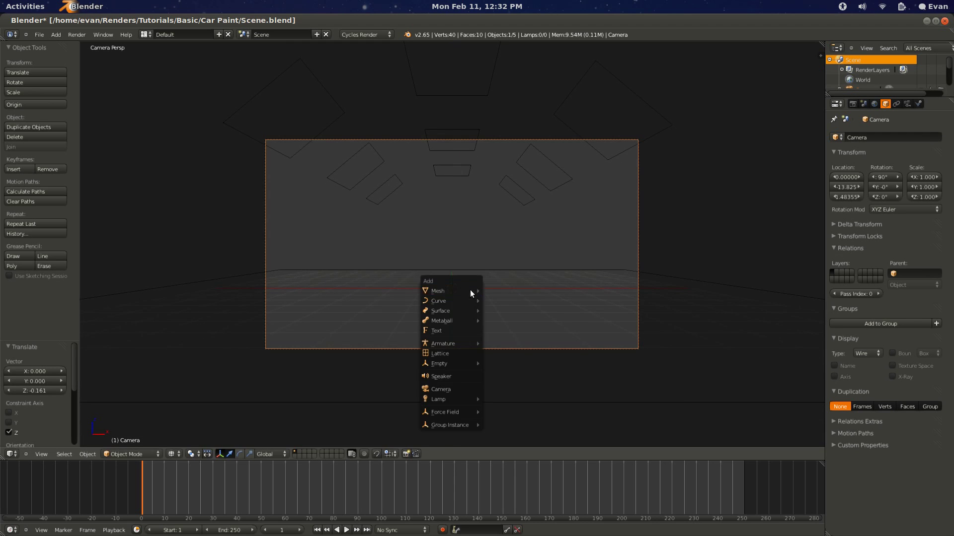
{"action": "mouse_move", "coordinate": [467, 363]}
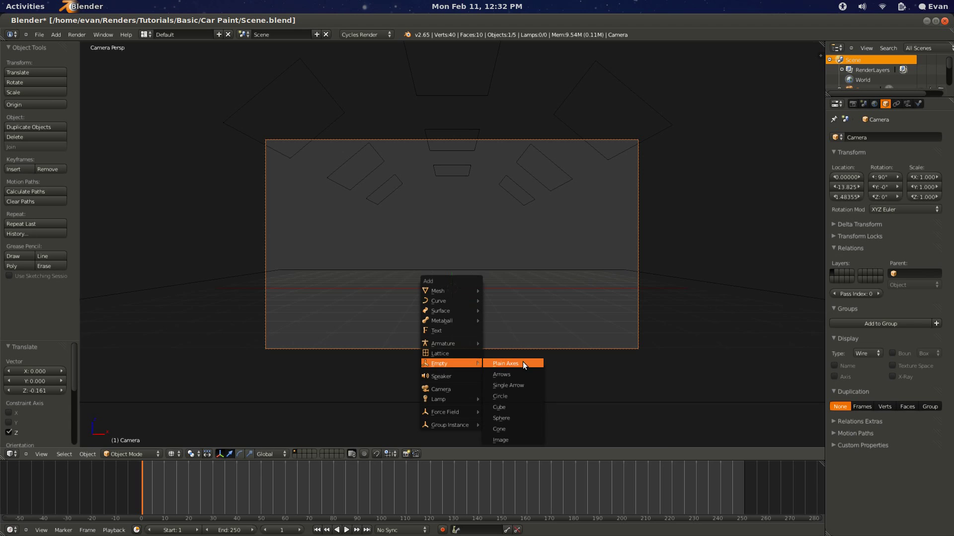
{"action": "left_click", "coordinate": [523, 363]}
{"action": "key", "text": "g"}
{"action": "key", "text": "z"}
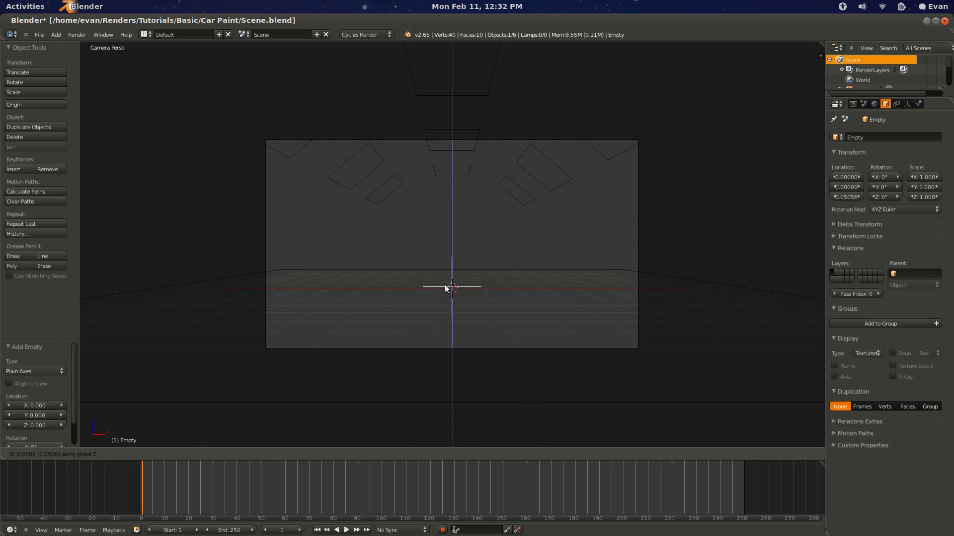
{"action": "key", "text": "Escape"}
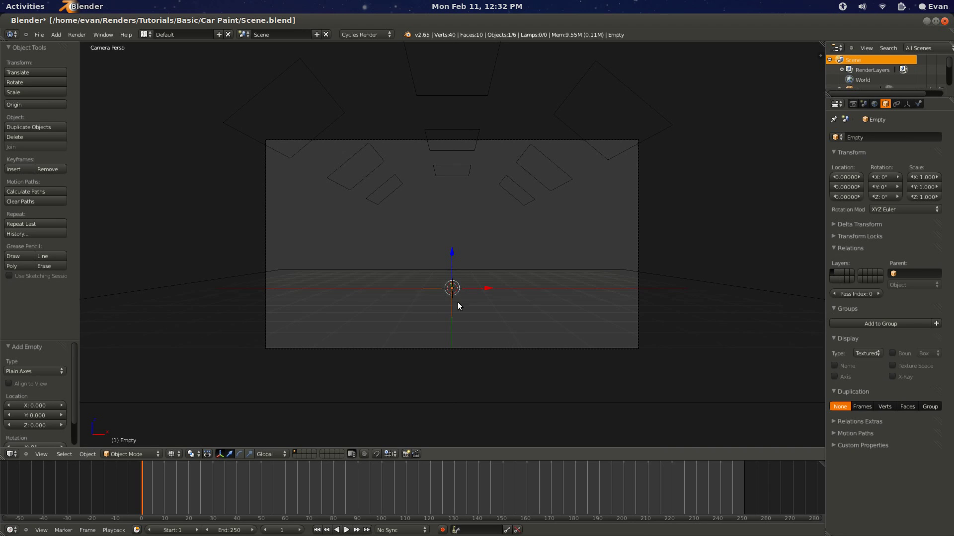
- Add a Damped Track constraint to the camera, targeting the empty at the origin
{"action": "right_click", "coordinate": [488, 348]}
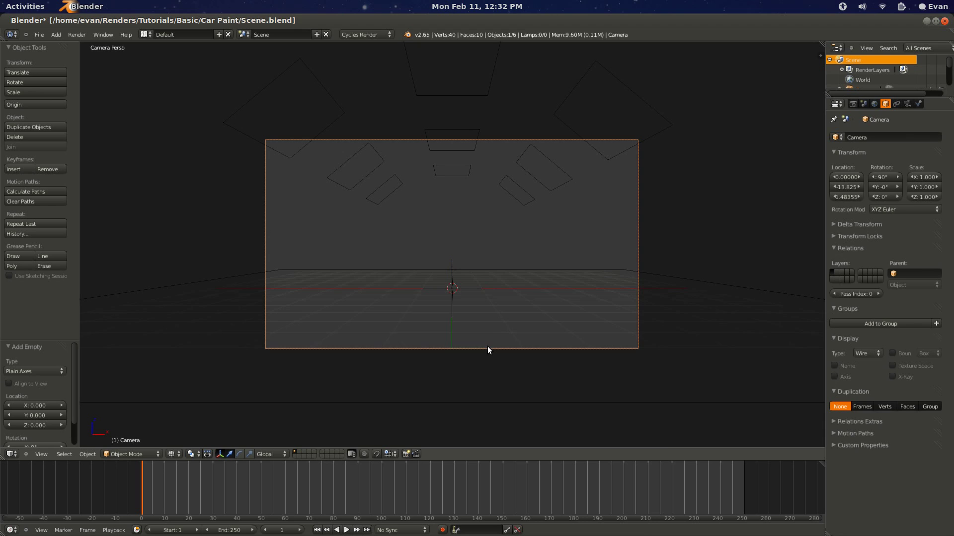
{"action": "right_click", "coordinate": [458, 288], "text": "shift"}
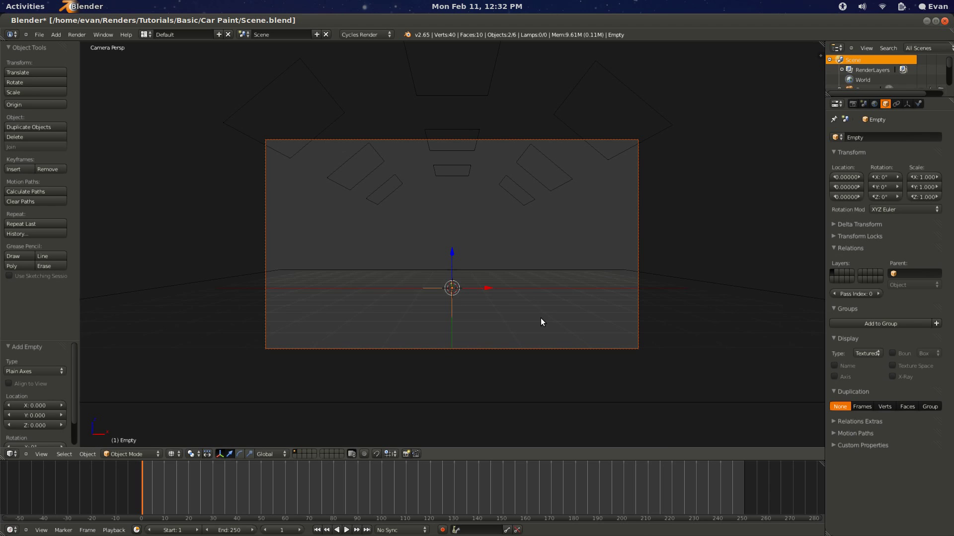
{"action": "key", "text": "ctrl+t"}
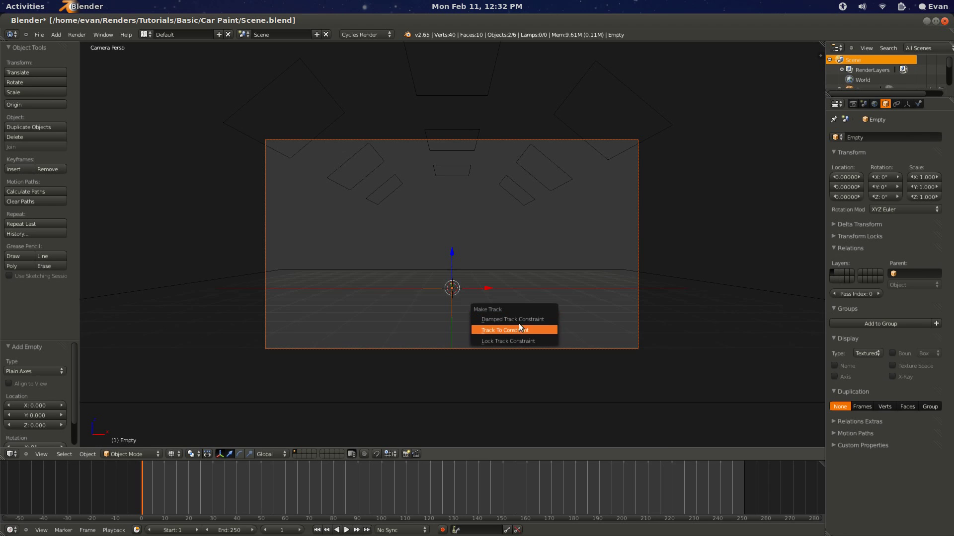
{"action": "left_click", "coordinate": [549, 319]}
{"action": "right_click_drag", "start_coordinate": [448, 252], "coordinate": [307, 223]}
{"action": "key", "text": "Escape"}
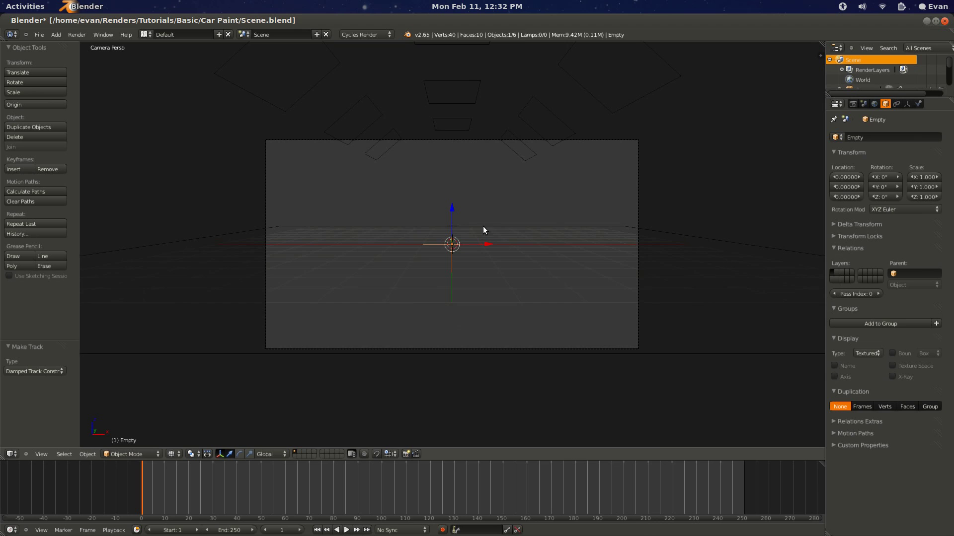
{"action": "right_click", "coordinate": [606, 140]}
{"action": "right_click", "coordinate": [449, 244]}
{"action": "right_click", "coordinate": [621, 347]}
{"action": "right_click", "coordinate": [456, 246], "text": "shift"}
{"action": "key", "text": "ctrl+t"}
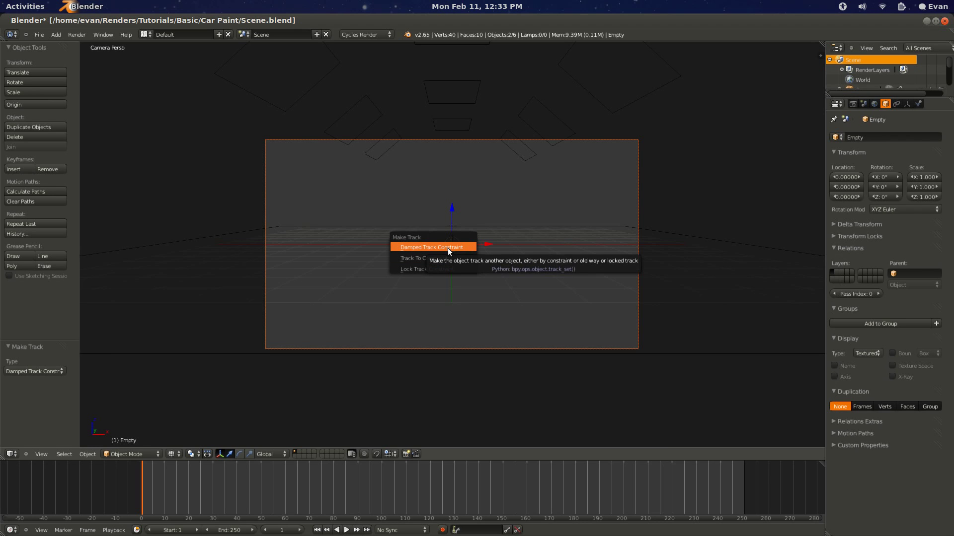
- Try rotating and moving the camera to test how it tracks the empty, leaving each trial transform unapplied
{"action": "right_click", "coordinate": [482, 140]}
{"action": "key", "text": "r"}
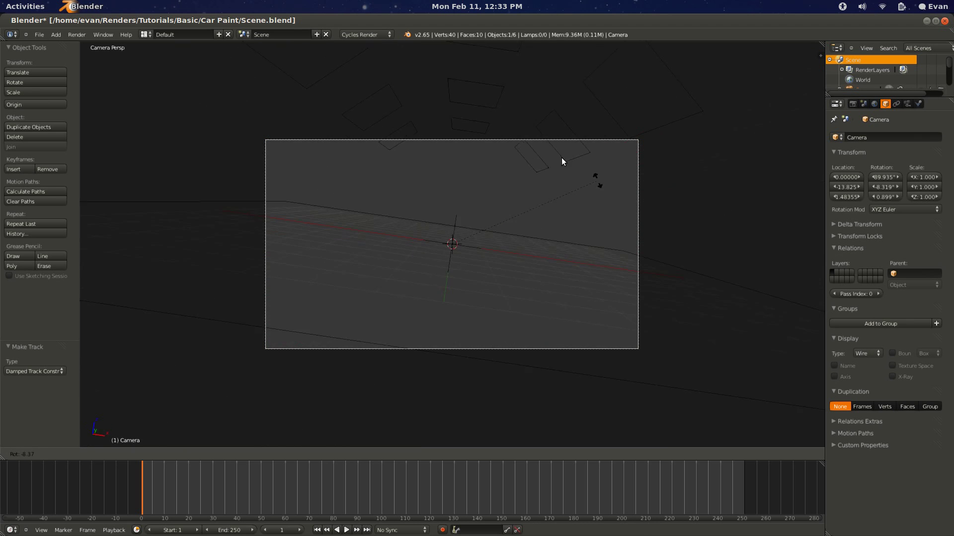
{"action": "key", "text": "Escape"}
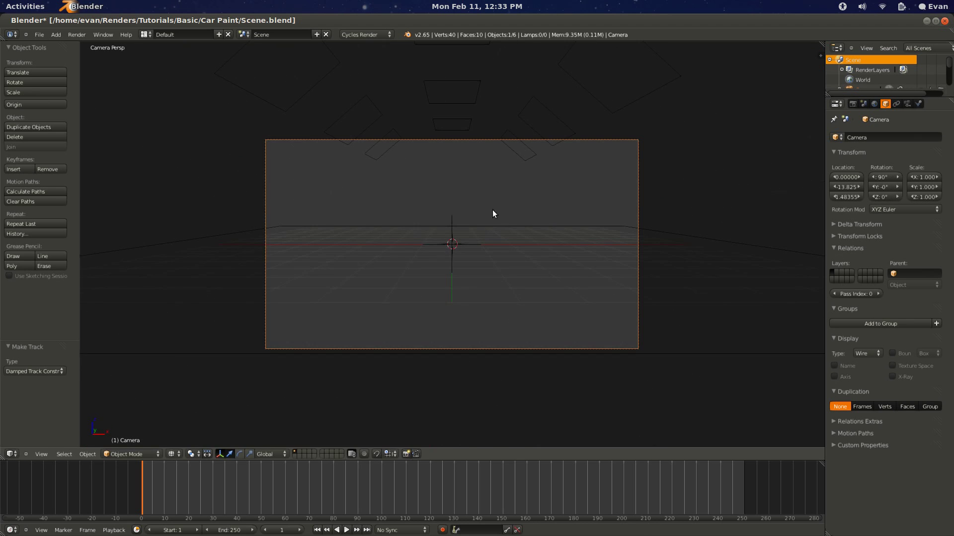
{"action": "key", "text": "r"}
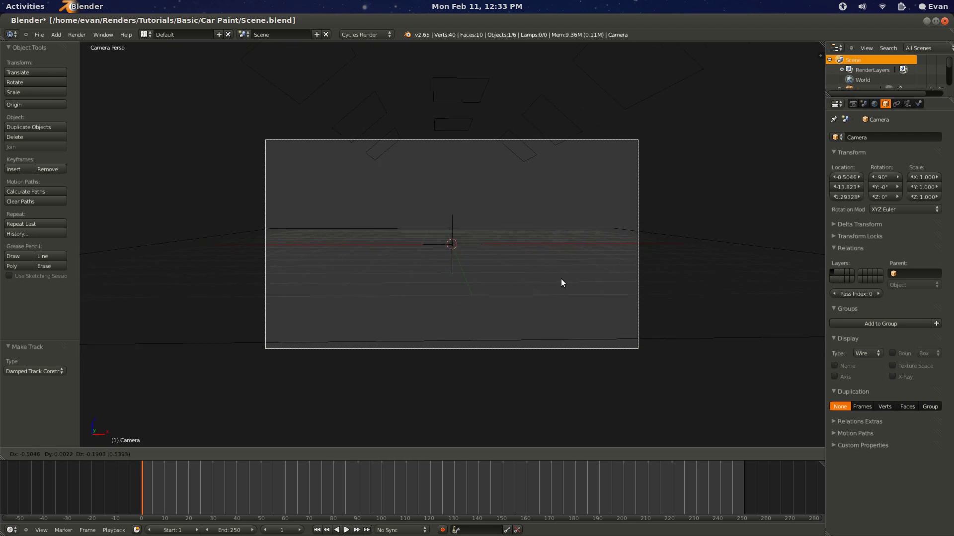
{"action": "key", "text": "Escape"}
{"action": "key", "text": "r"}
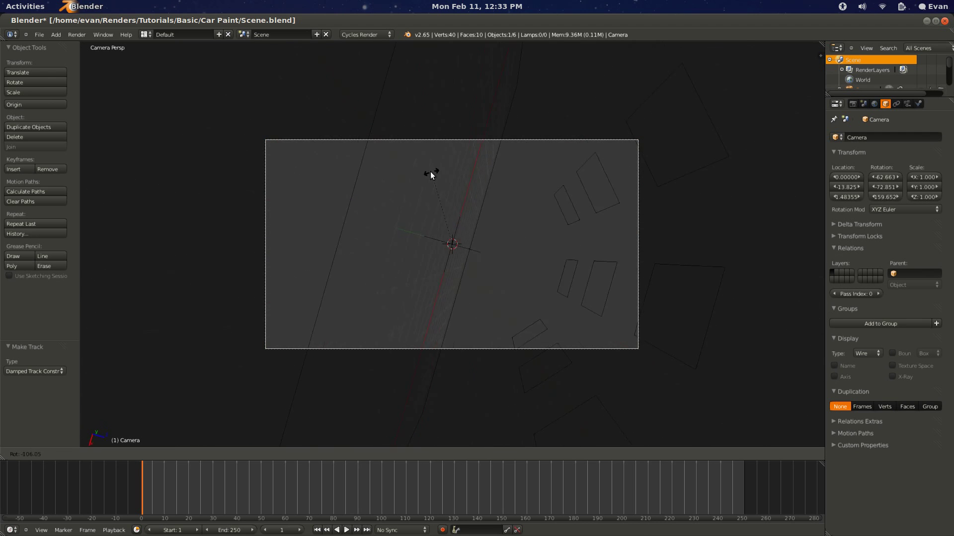
{"action": "key", "text": "Escape"}
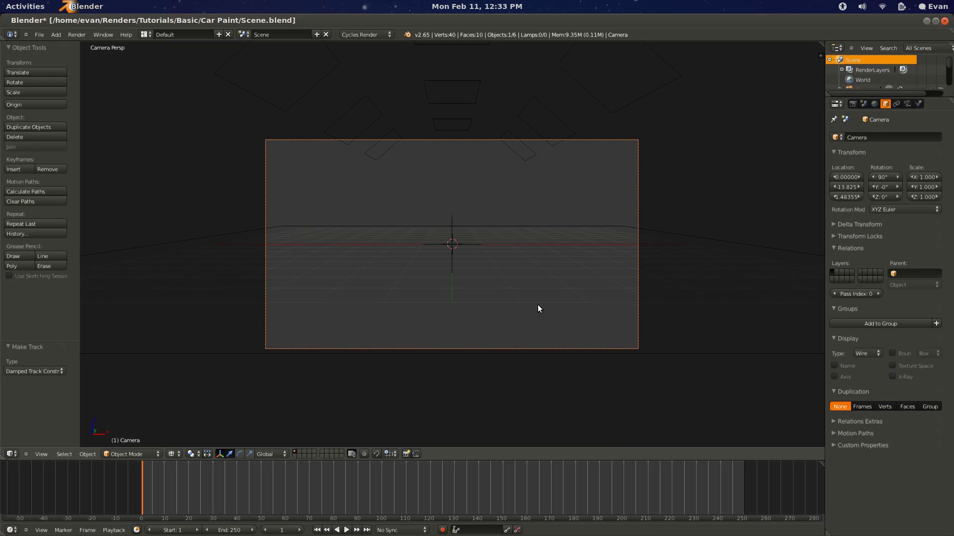
- Adjust the three overhead plane rows together along global Z, placing the centre row at about Z 4.10
{"action": "right_click", "coordinate": [510, 155]}
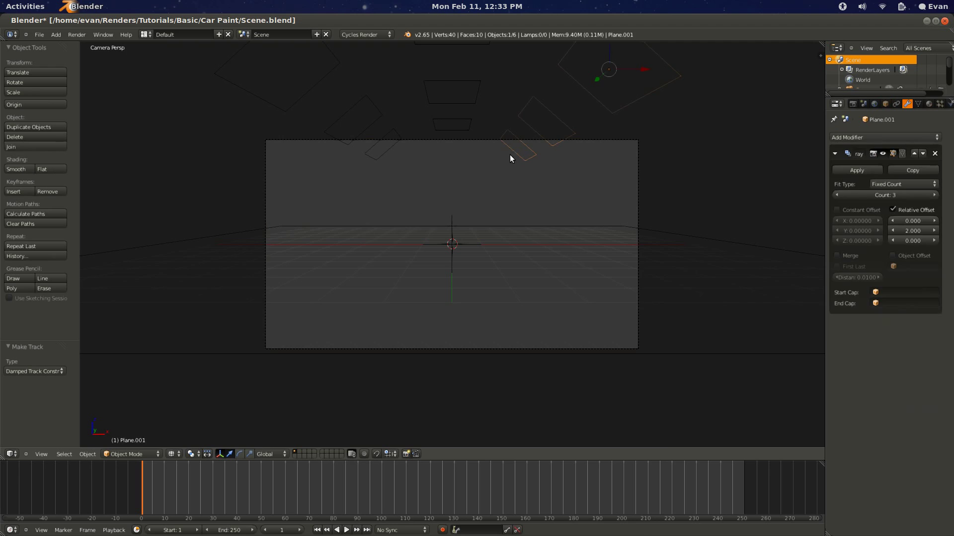
{"action": "right_click", "coordinate": [446, 131], "text": "shift"}
{"action": "right_click", "coordinate": [362, 145], "text": "shift"}
{"action": "key", "text": "g"}
{"action": "key", "text": "z"}
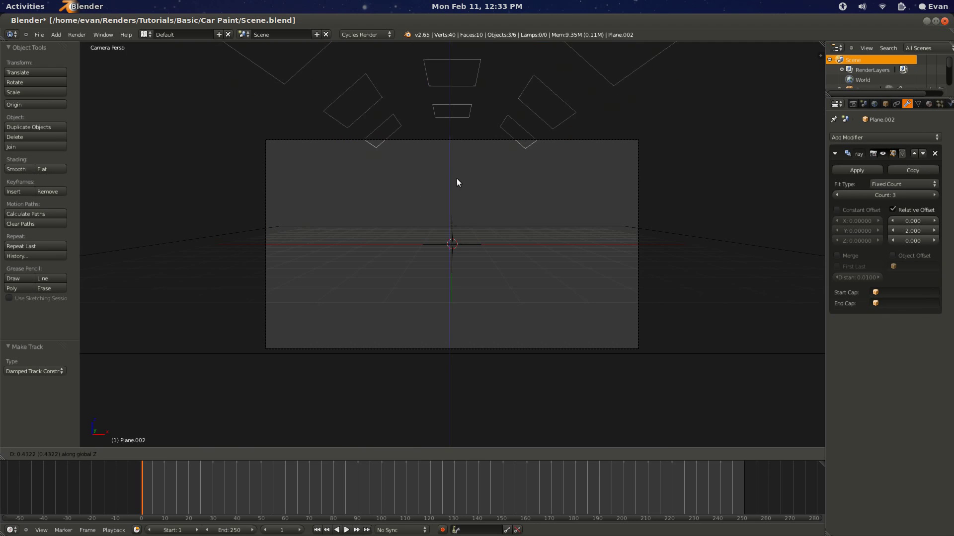
{"action": "left_click", "coordinate": [459, 159]}
{"action": "key", "text": "g"}
{"action": "key", "text": "z"}
{"action": "left_click", "coordinate": [404, 200]}
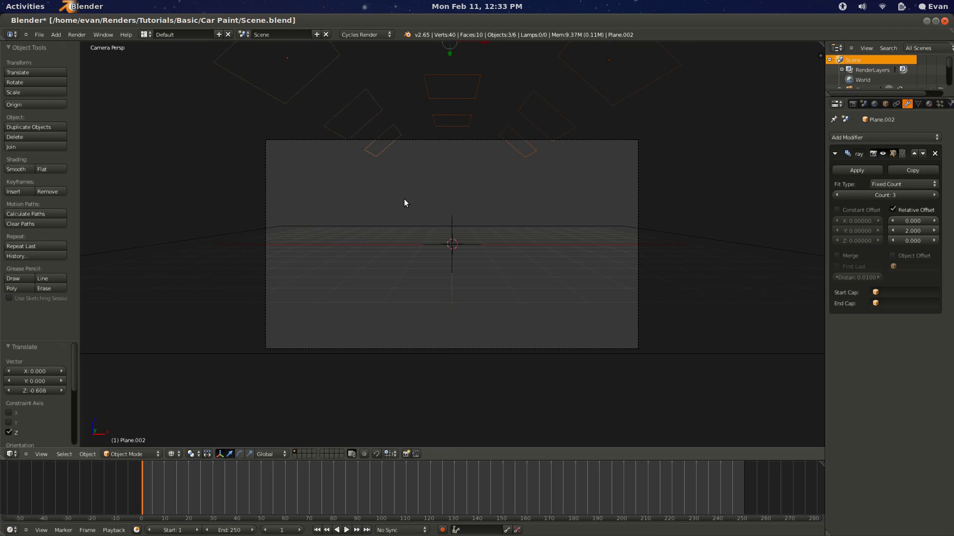
- Turn off Camera ray visibility for each of the three overhead plane rows and save the file
{"action": "left_click", "coordinate": [885, 104]}
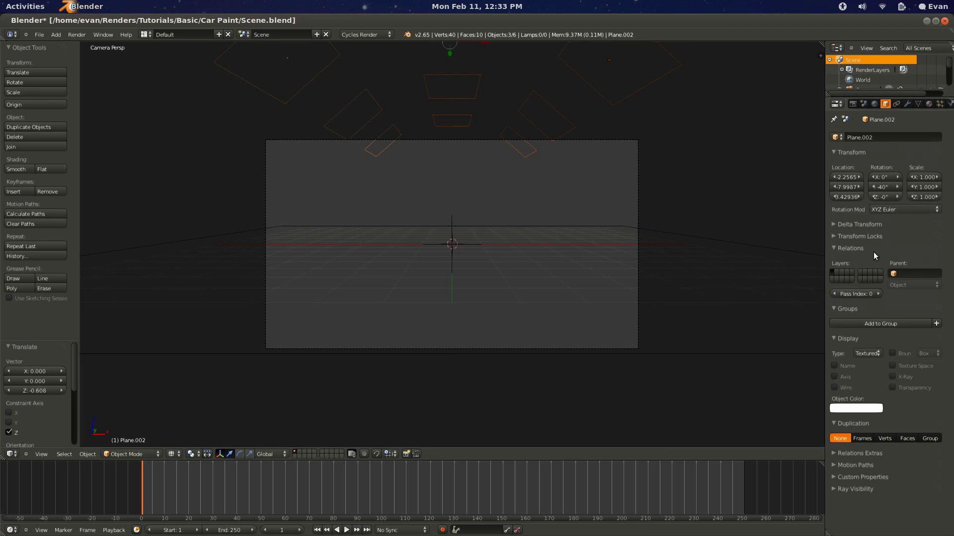
{"action": "right_click", "coordinate": [529, 149]}
{"action": "left_click", "coordinate": [837, 488]}
{"action": "right_click", "coordinate": [432, 123]}
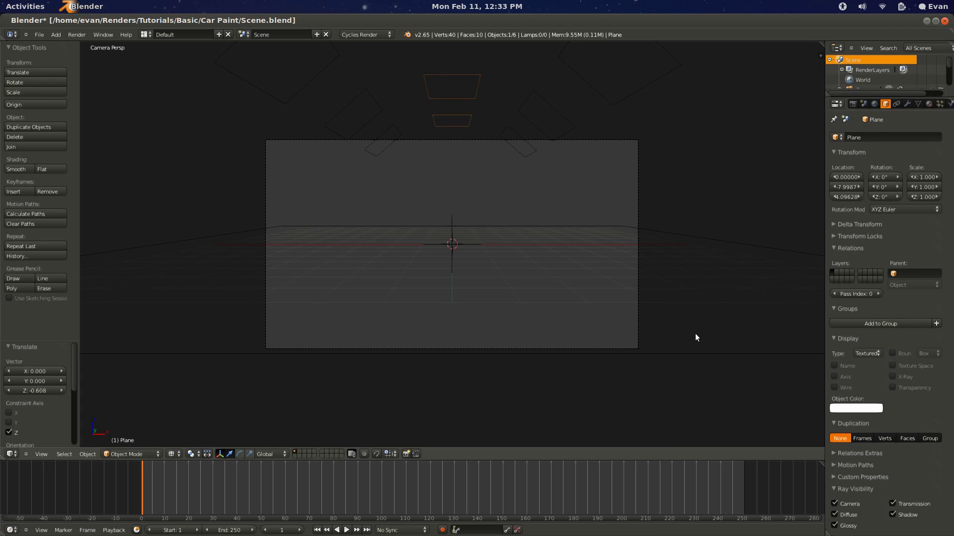
{"action": "right_click", "coordinate": [387, 162]}
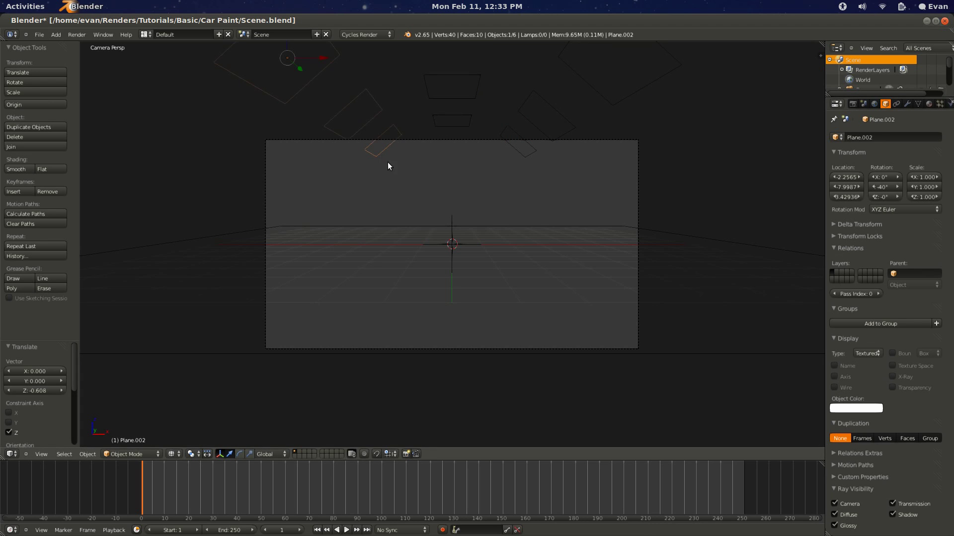
{"action": "key", "text": "ctrl+s"}
{"action": "left_click", "coordinate": [508, 216]}
- Add a UV sphere at the origin and raise it about 1.12 units along global Z
{"action": "key", "text": "shift+a"}
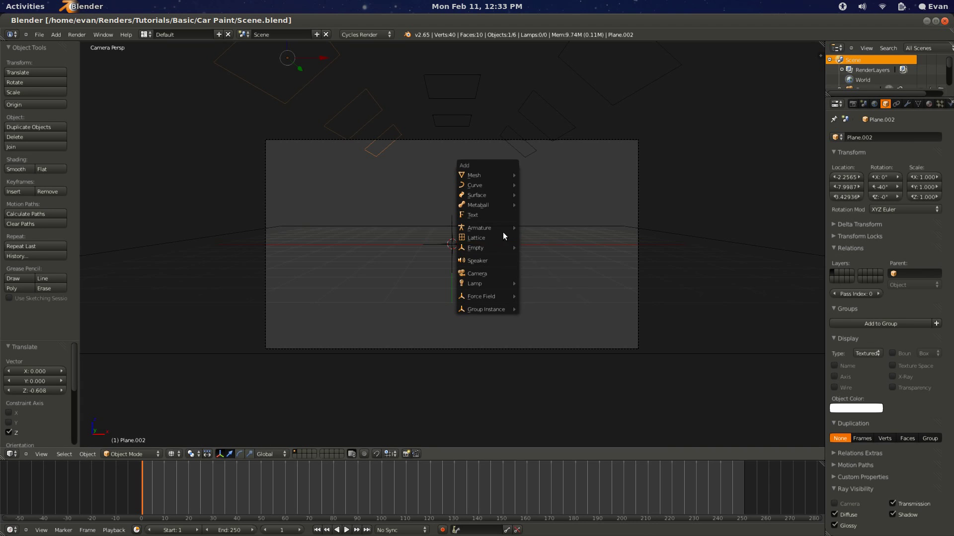
{"action": "mouse_move", "coordinate": [490, 174]}
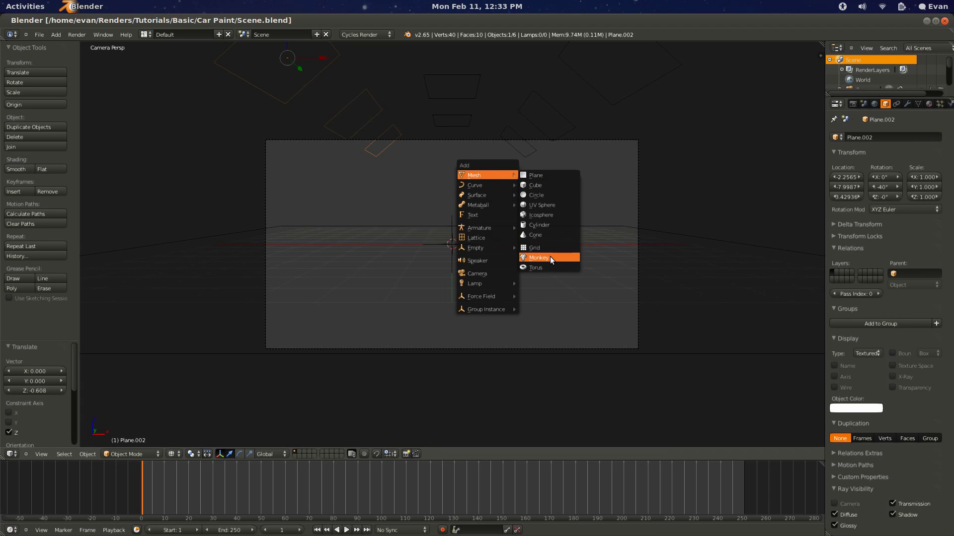
{"action": "left_click", "coordinate": [554, 204]}
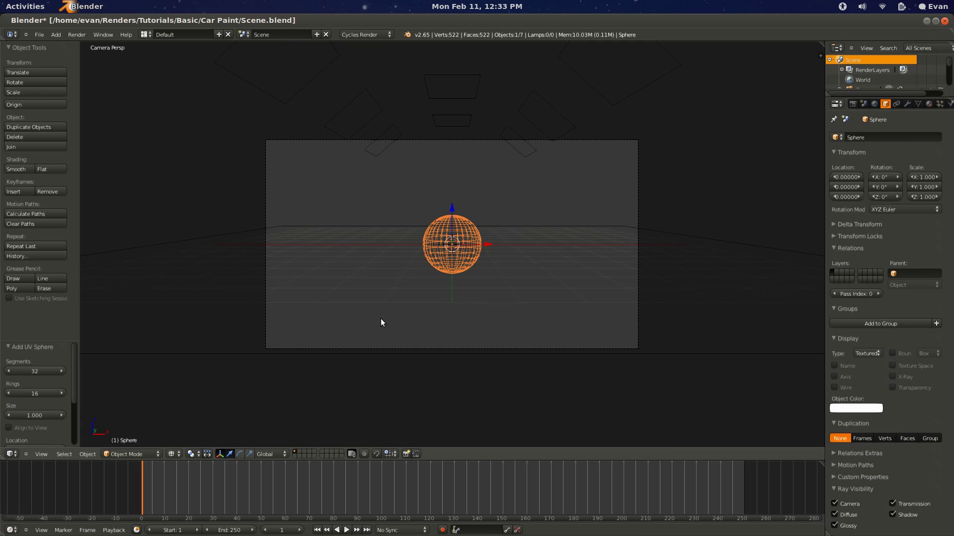
{"action": "key", "text": "g"}
{"action": "key", "text": "z"}
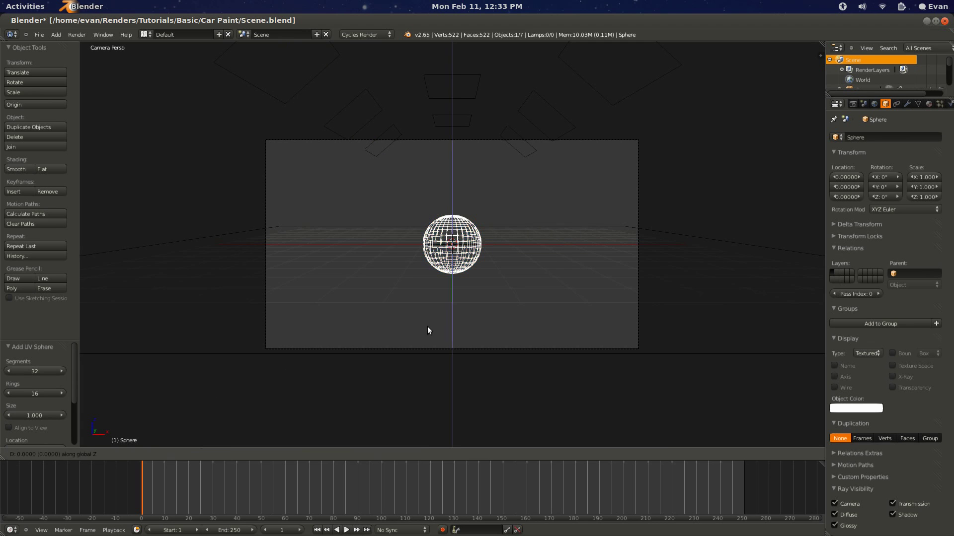
{"action": "left_click", "coordinate": [430, 302]}
- Lower the sphere about 0.1 units along Z toward the floor, working in solid shading and front orthographic view
{"action": "key", "text": "z"}
{"action": "scroll", "coordinate": [437, 293], "scroll_direction": "up", "scroll_amount": 2}
{"action": "key", "text": "KP_1"}
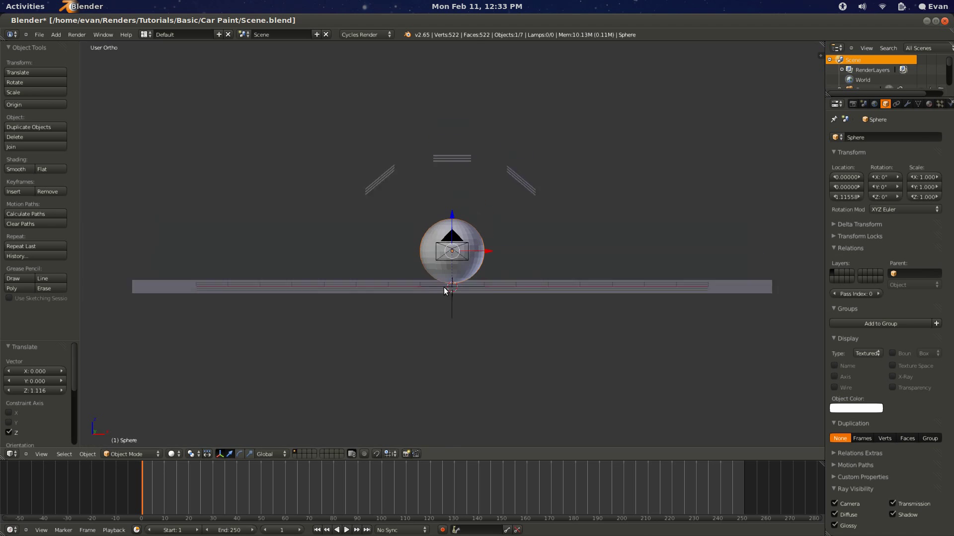
{"action": "key", "text": "KP_5"}
{"action": "key", "text": "KP_5"}
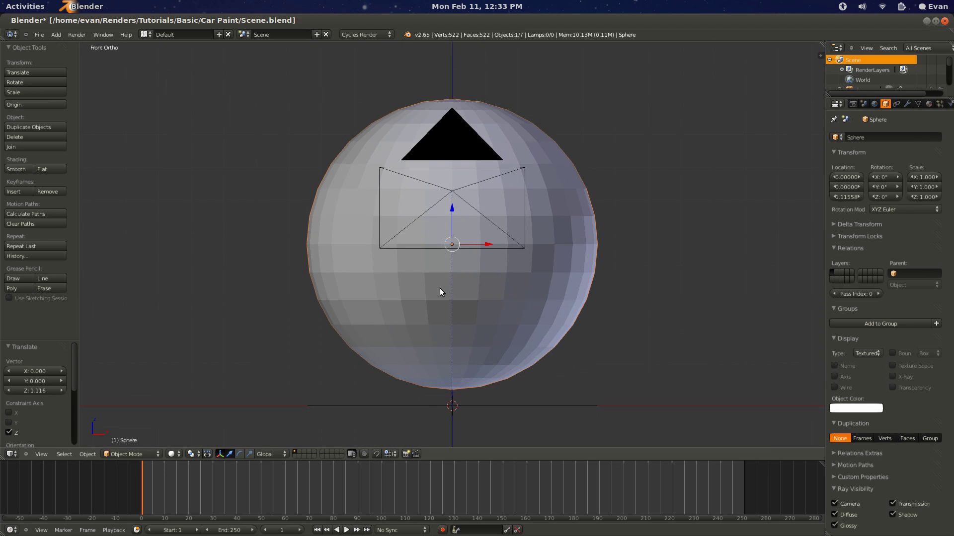
{"action": "key", "text": "g"}
{"action": "key", "text": "z"}
{"action": "left_click", "coordinate": [437, 308]}
- Fine-tune the sphere to about Z 1.001 so it rests on the floor, and give it smooth shading
{"action": "scroll", "coordinate": [436, 308], "scroll_direction": "down", "scroll_amount": 2, "text": "shift"}
{"action": "scroll", "coordinate": [437, 308], "scroll_direction": "up", "scroll_amount": 6}
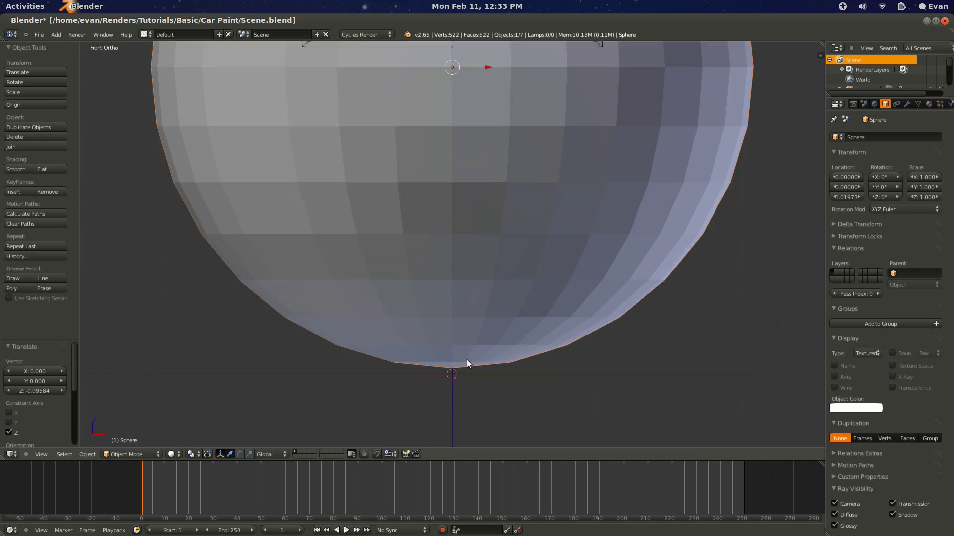
{"action": "key", "text": "g"}
{"action": "key", "text": "z"}
{"action": "left_click", "coordinate": [452, 333]}
{"action": "scroll", "coordinate": [452, 333], "scroll_direction": "down", "scroll_amount": 6}
{"action": "key", "text": "KP_0"}
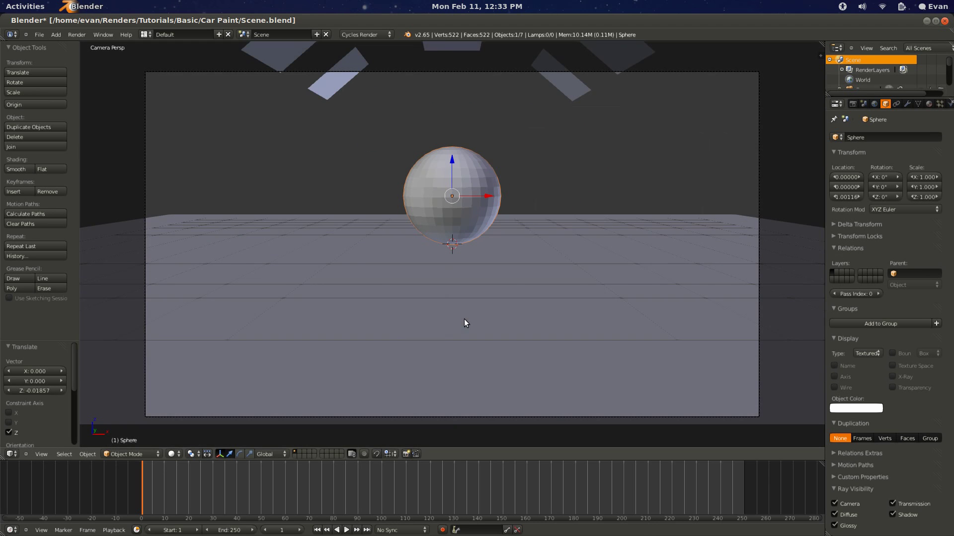
{"action": "left_click", "coordinate": [18, 169]}
- Rotate the floor plane by 45° as seen from the top view
{"action": "right_click", "coordinate": [584, 288]}
{"action": "scroll", "coordinate": [584, 288], "scroll_direction": "down", "scroll_amount": 7}
{"action": "scroll", "coordinate": [571, 313], "scroll_direction": "up", "scroll_amount": 2}
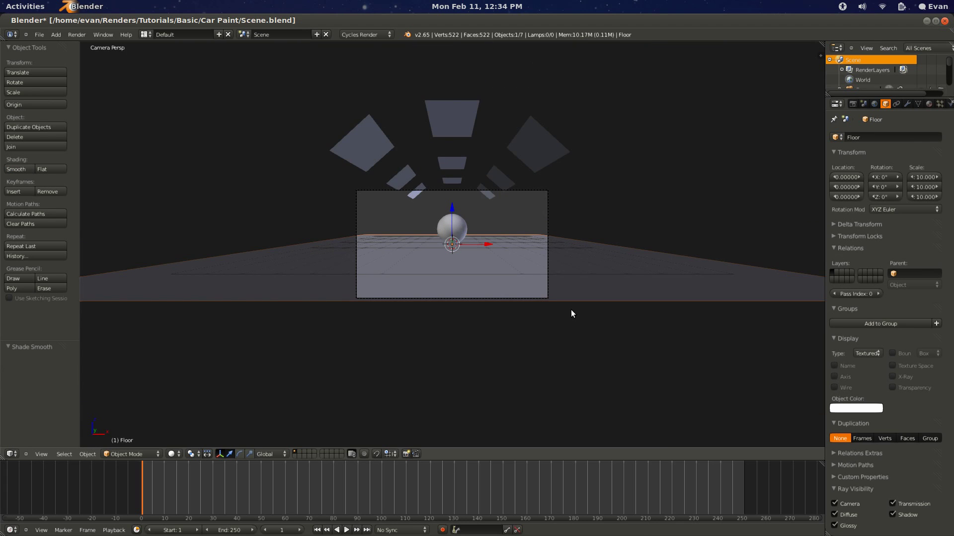
{"action": "key", "text": "KP_7"}
{"action": "scroll", "coordinate": [629, 301], "scroll_direction": "up", "scroll_amount": 3}
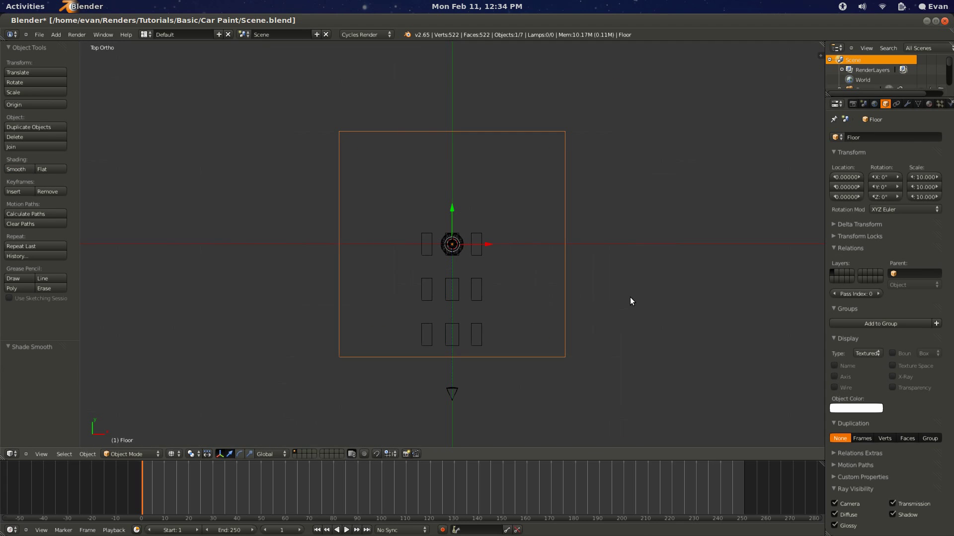
{"action": "key", "text": "r"}
{"action": "type", "text": "45"}
{"action": "key", "text": "Return"}
- Render a test image of the sphere and floor from the camera view
{"action": "key", "text": "KP_0"}
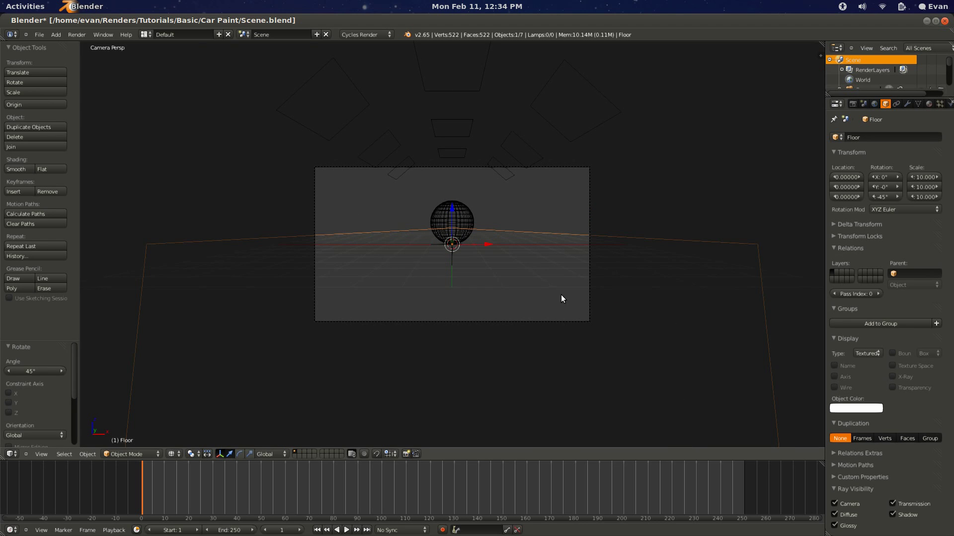
{"action": "key", "text": "F12"}
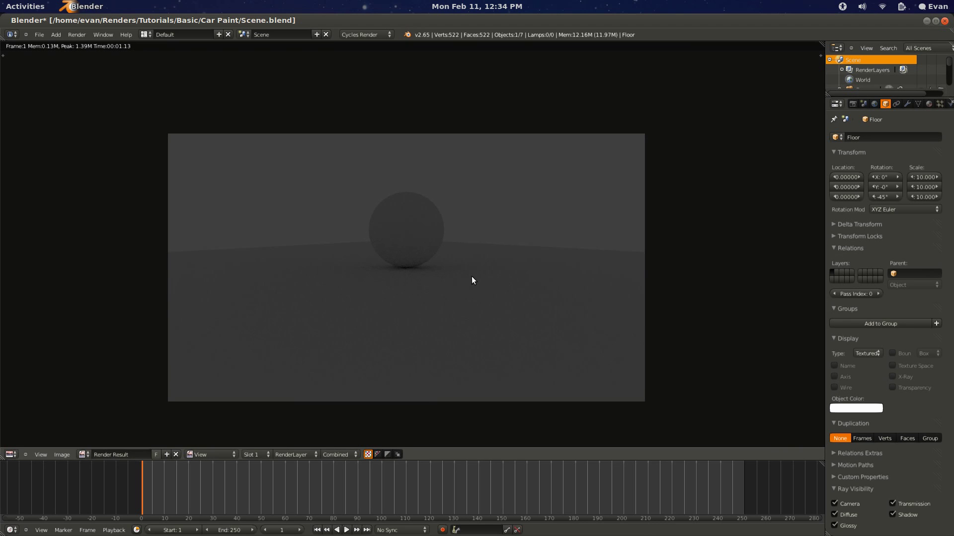
{"action": "key", "text": "Escape"}
{"action": "scroll", "coordinate": [477, 268], "scroll_direction": "down", "scroll_amount": 4}
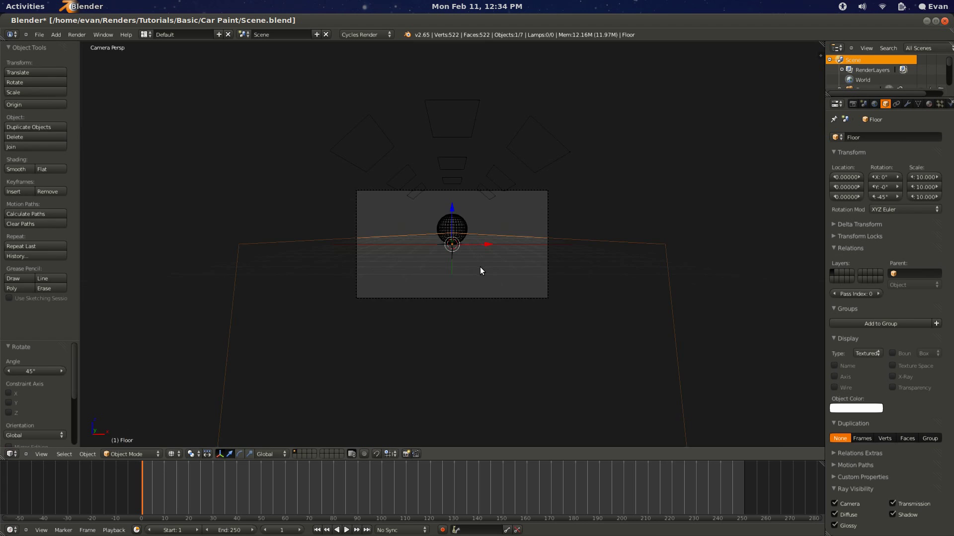
- Move the floor about 2.22 units along global Y, away from the camera
{"action": "scroll", "coordinate": [467, 309], "scroll_direction": "up", "scroll_amount": 4}
{"action": "key", "text": "g"}
{"action": "key", "text": "y"}
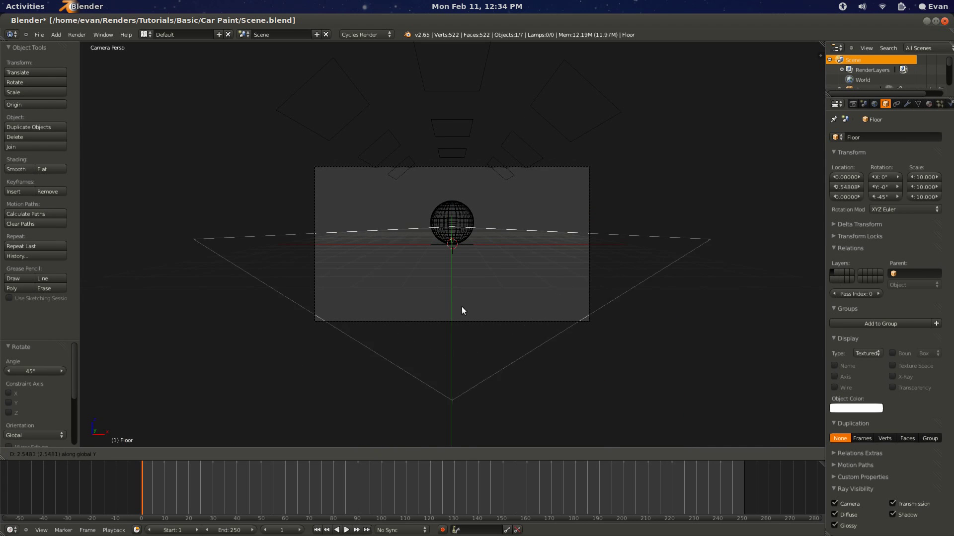
{"action": "left_click", "coordinate": [461, 307]}
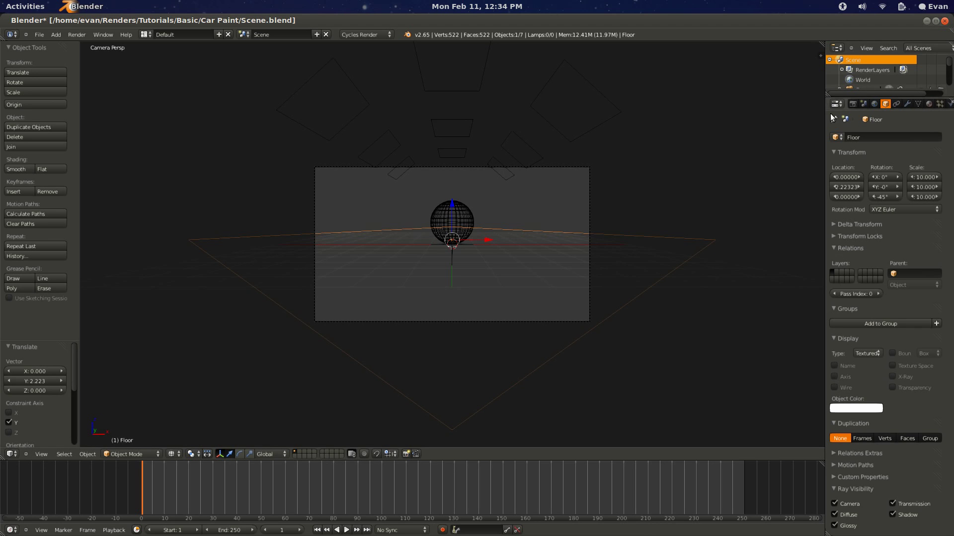
{"action": "scroll", "coordinate": [711, 261], "scroll_direction": "up", "scroll_amount": 2}
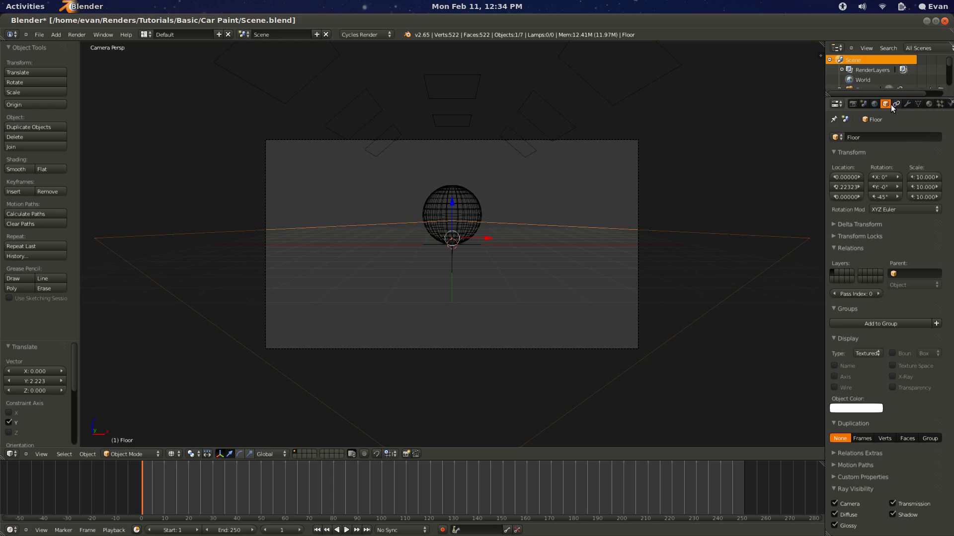
- Set the world's surface color to black
{"action": "left_click", "coordinate": [873, 104]}
{"action": "left_click", "coordinate": [904, 180]}
{"action": "left_click_drag", "start_coordinate": [940, 107], "coordinate": [936, 123]}
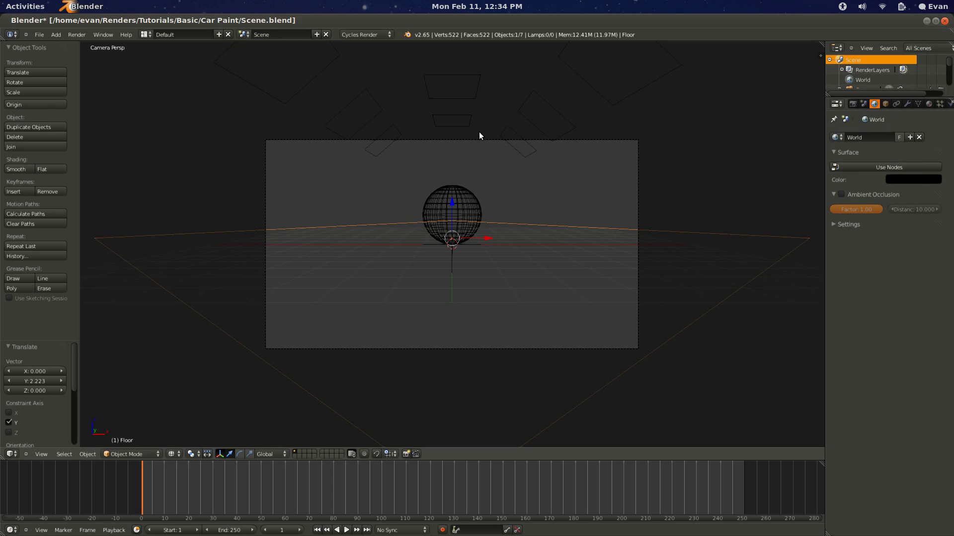
- Select the central row of overhead planes and switch the workspace to the Materials screen layout
{"action": "right_click", "coordinate": [515, 149]}
{"action": "right_click", "coordinate": [455, 126]}
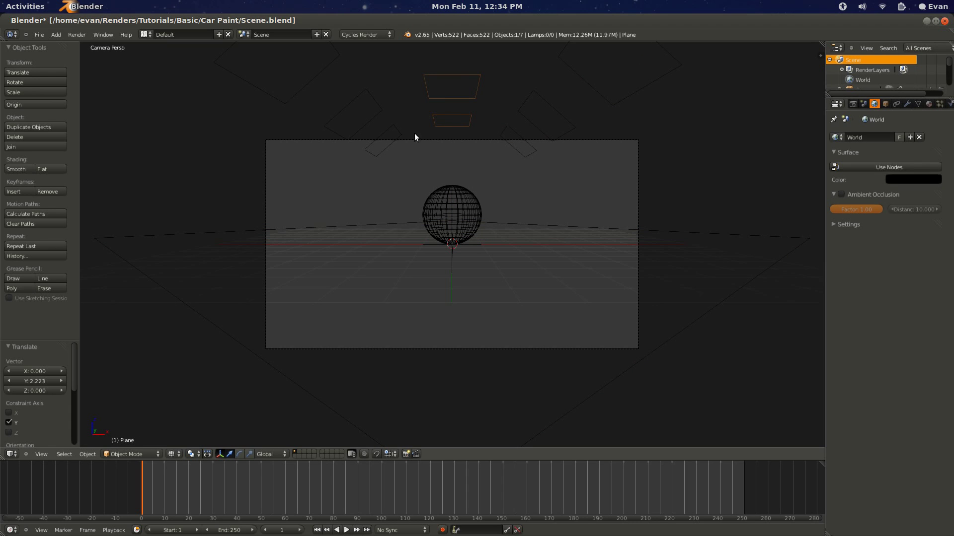
{"action": "left_click", "coordinate": [145, 35]}
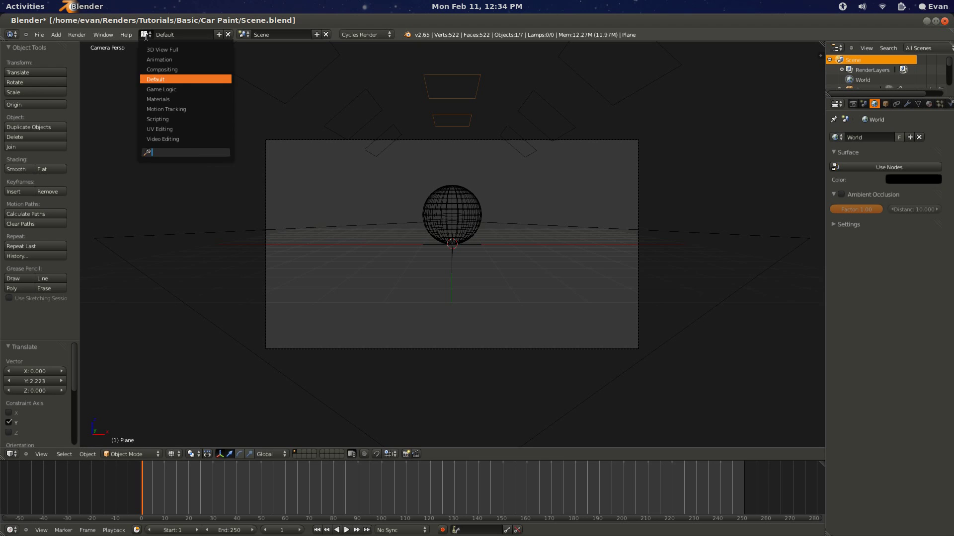
{"action": "left_click", "coordinate": [158, 99]}
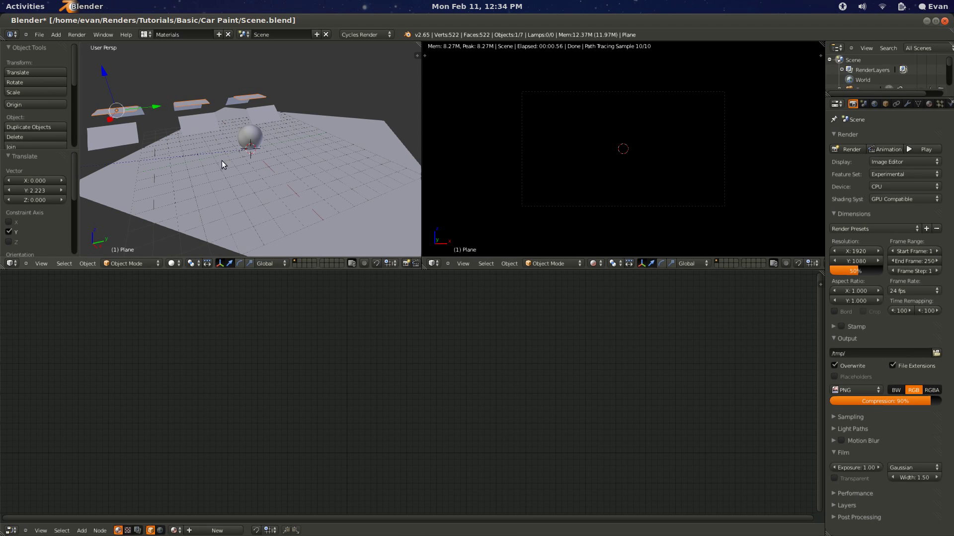
{"action": "scroll", "coordinate": [224, 164], "scroll_direction": "up", "scroll_amount": 2}
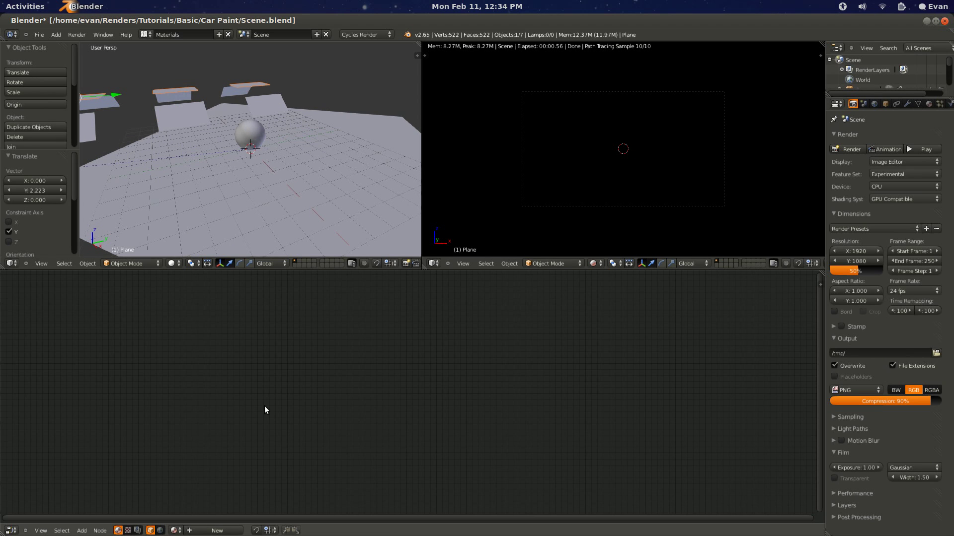
- Create a new material on the central row of planes and name it Light
{"action": "left_click", "coordinate": [213, 530]}
{"action": "double_click", "coordinate": [204, 531]}
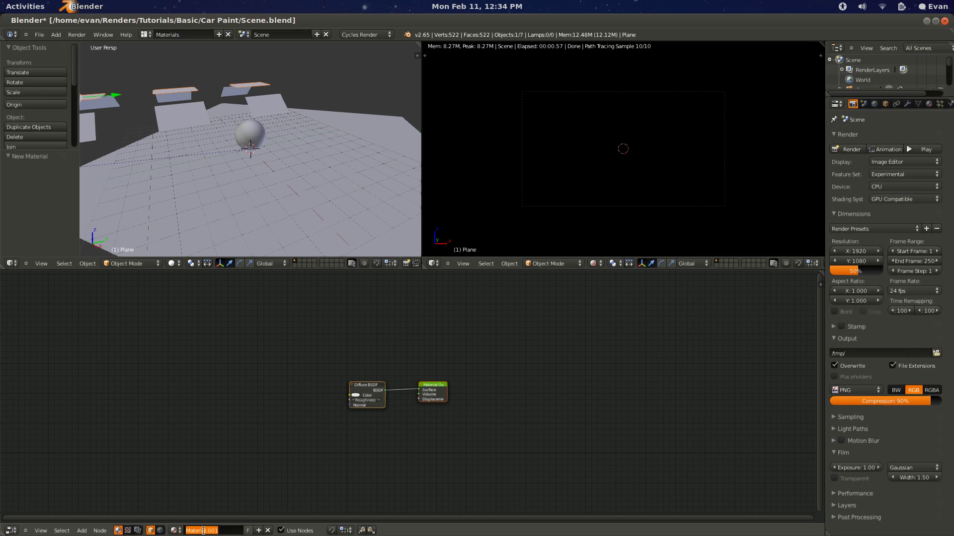
{"action": "type", "text": "Light"}
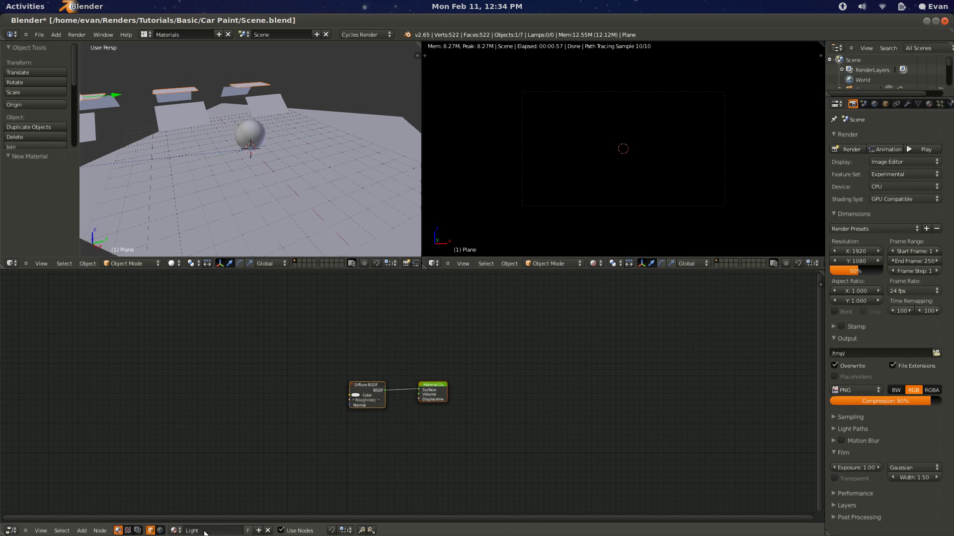
{"action": "key", "text": "Return"}
- Replace the Light material's Diffuse BSDF with an Emission shader connected to the Material Output's Surface
{"action": "scroll", "coordinate": [346, 443], "scroll_direction": "up", "scroll_amount": 2}
{"action": "scroll", "coordinate": [346, 442], "scroll_direction": "up", "scroll_amount": 2}
{"action": "right_click_drag", "start_coordinate": [381, 367], "coordinate": [376, 479], "text": "ctrl"}
{"action": "left_click", "coordinate": [293, 374]}
{"action": "key", "text": "x"}
{"action": "key", "text": "shift+a"}
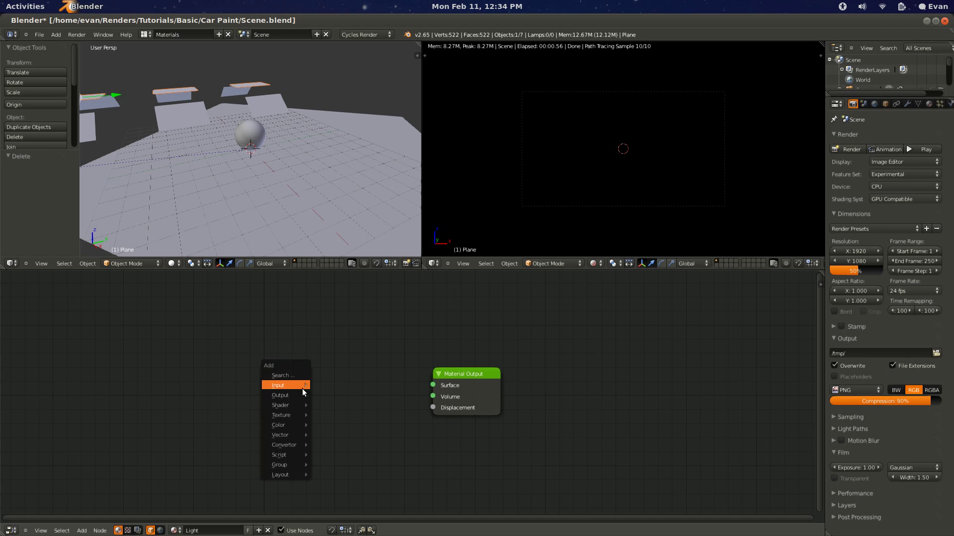
{"action": "mouse_move", "coordinate": [300, 406]}
{"action": "left_click", "coordinate": [353, 365]}
{"action": "key", "text": "f"}
{"action": "scroll", "coordinate": [527, 184], "scroll_direction": "up", "scroll_amount": 1}
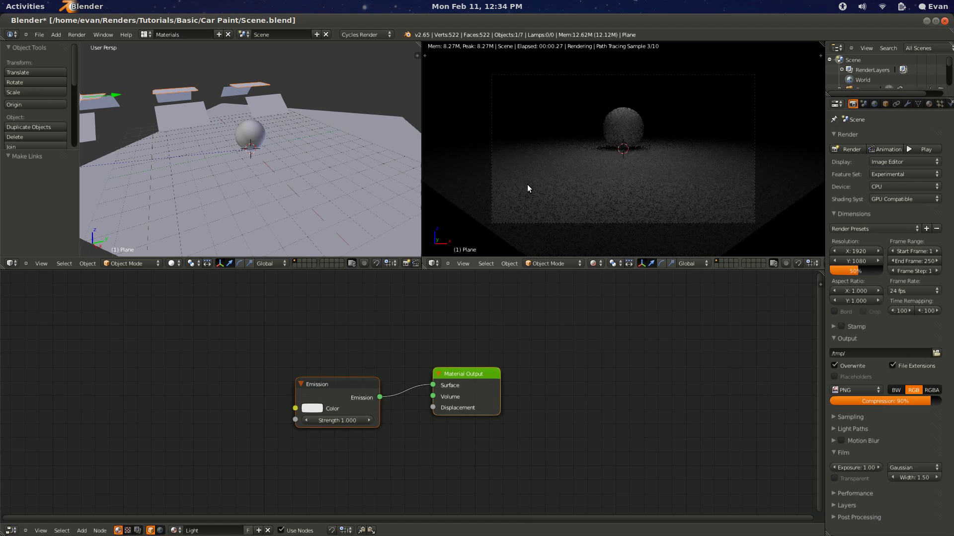
{"action": "middle_click_drag", "start_coordinate": [196, 184], "coordinate": [333, 192]}
{"action": "right_click", "coordinate": [333, 192]}
{"action": "middle_click_drag", "start_coordinate": [140, 206], "coordinate": [192, 199]}
{"action": "right_click", "coordinate": [208, 219], "text": "shift"}
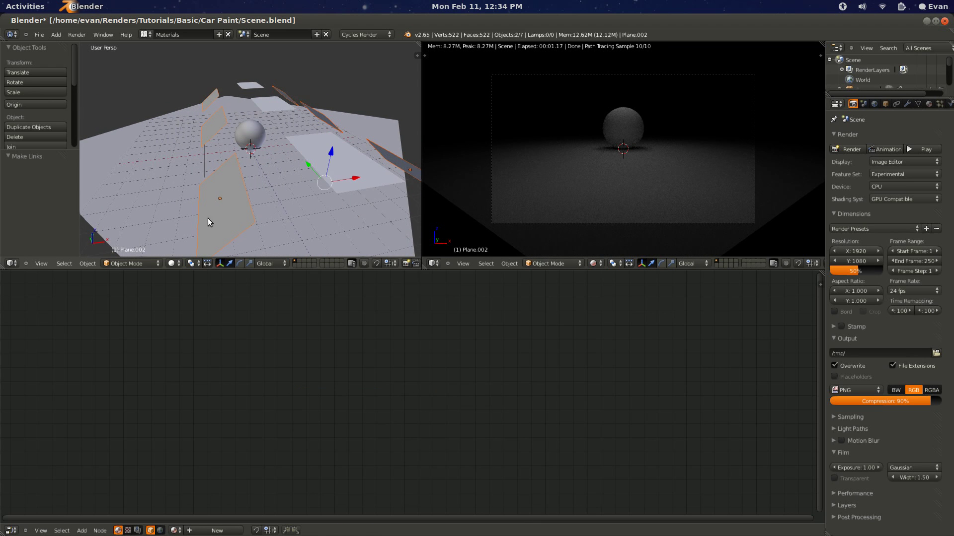
{"action": "right_click", "coordinate": [358, 165], "text": "shift"}
{"action": "key", "text": "ctrl+l"}
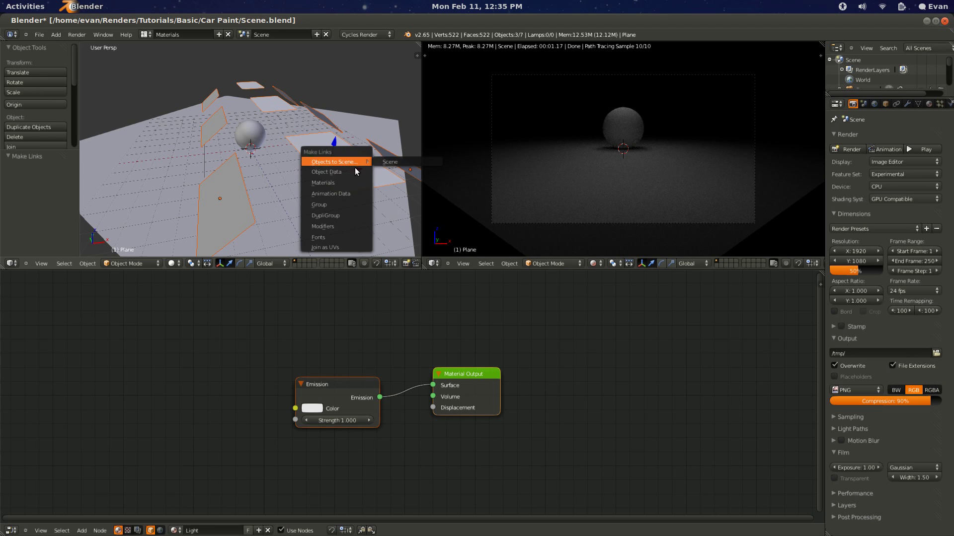
{"action": "middle_click_drag", "start_coordinate": [397, 159], "coordinate": [304, 188]}
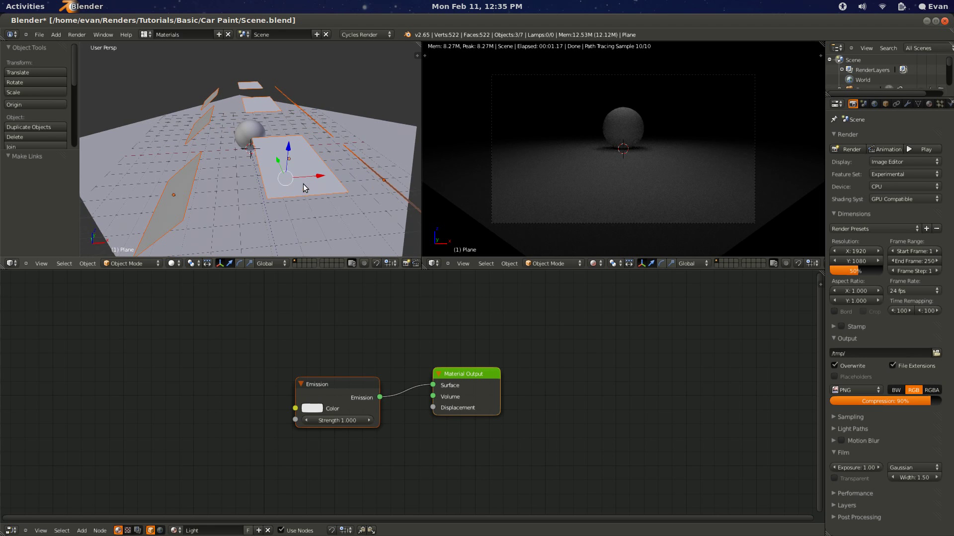
- Select both side rows of planes with the central row active and link the Light material to them
{"action": "right_click", "coordinate": [351, 179]}
{"action": "scroll", "coordinate": [349, 179], "scroll_direction": "down", "scroll_amount": 6}
{"action": "middle_click_drag", "start_coordinate": [247, 178], "coordinate": [255, 198]}
{"action": "right_click", "coordinate": [244, 197], "text": "shift"}
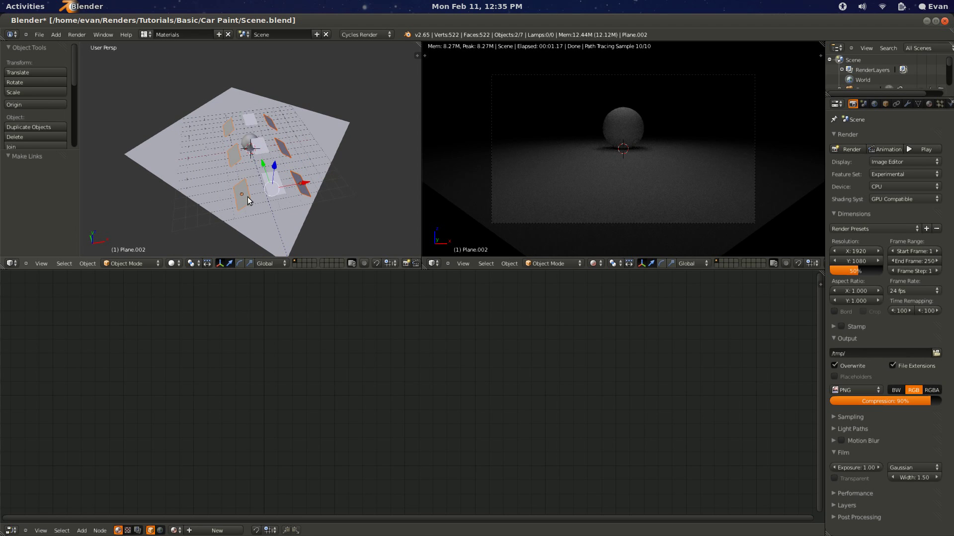
{"action": "right_click", "coordinate": [279, 188], "text": "shift"}
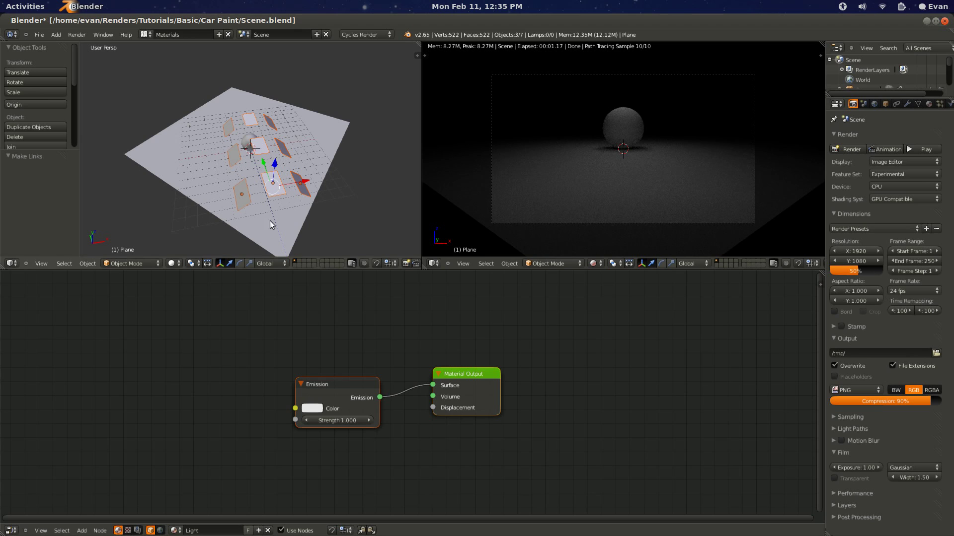
{"action": "key", "text": "ctrl+l"}
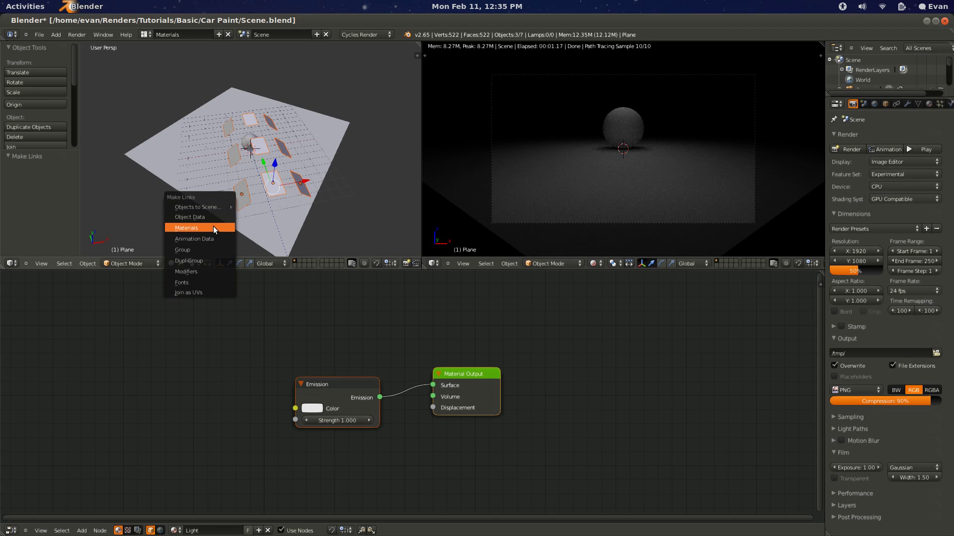
{"action": "mouse_move", "coordinate": [176, 206]}
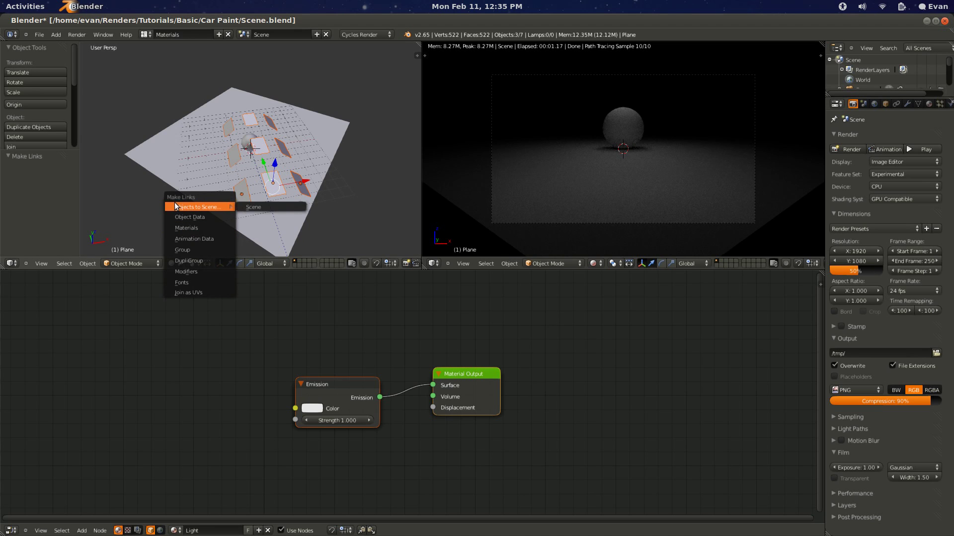
{"action": "left_click", "coordinate": [198, 227]}
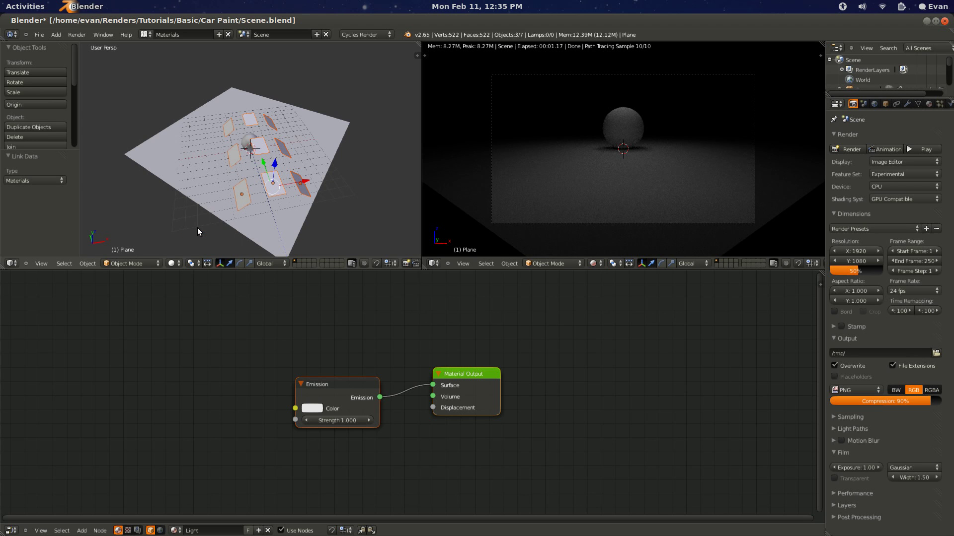
- Toggle Edit Mode to refresh the rendered preview and check the material assigned to each side row of planes
{"action": "key", "text": "Tab"}
{"action": "key", "text": "Tab"}
{"action": "middle_click_drag", "start_coordinate": [241, 217], "coordinate": [250, 186]}
{"action": "right_click", "coordinate": [251, 186]}
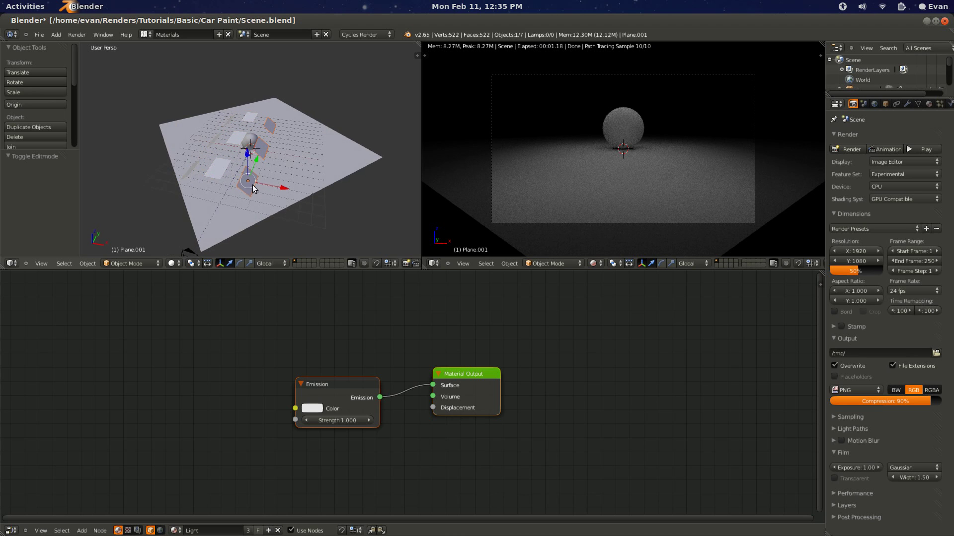
{"action": "right_click", "coordinate": [187, 171]}
{"action": "middle_click_drag", "start_coordinate": [187, 171], "coordinate": [258, 184]}
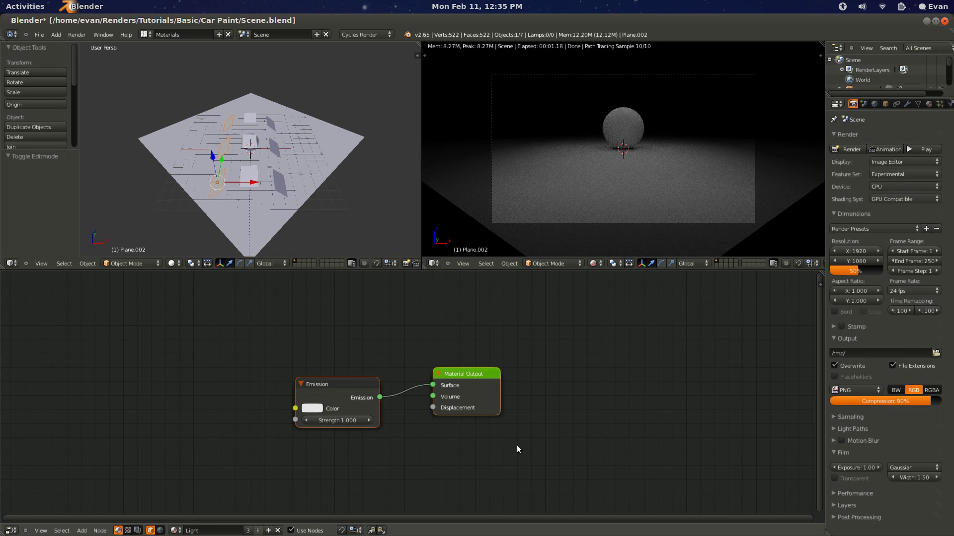
- Set the Light material's Emission strength to 2 and save the file
{"action": "middle_click_drag", "start_coordinate": [316, 420], "coordinate": [308, 408]}
{"action": "left_click_drag", "start_coordinate": [315, 407], "coordinate": [315, 413]}
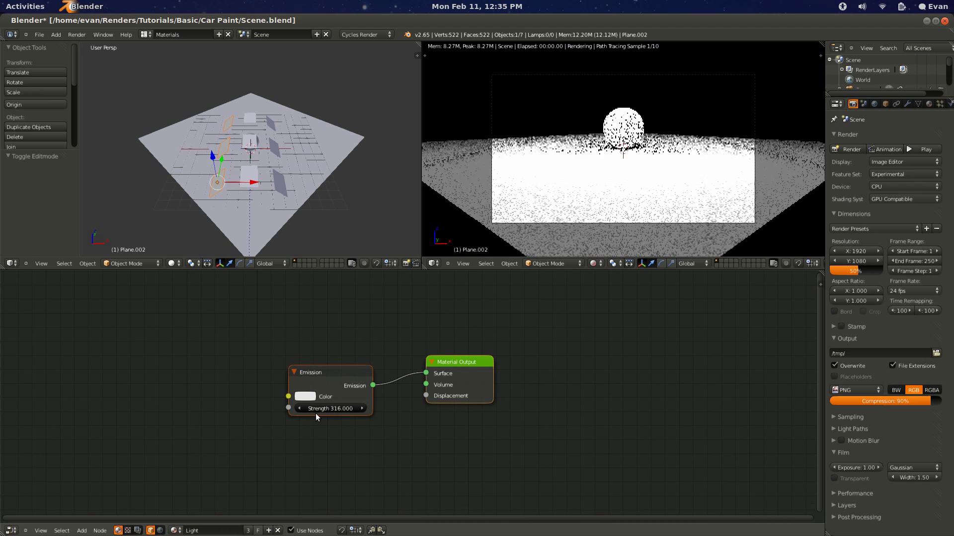
{"action": "right_click", "coordinate": [251, 174]}
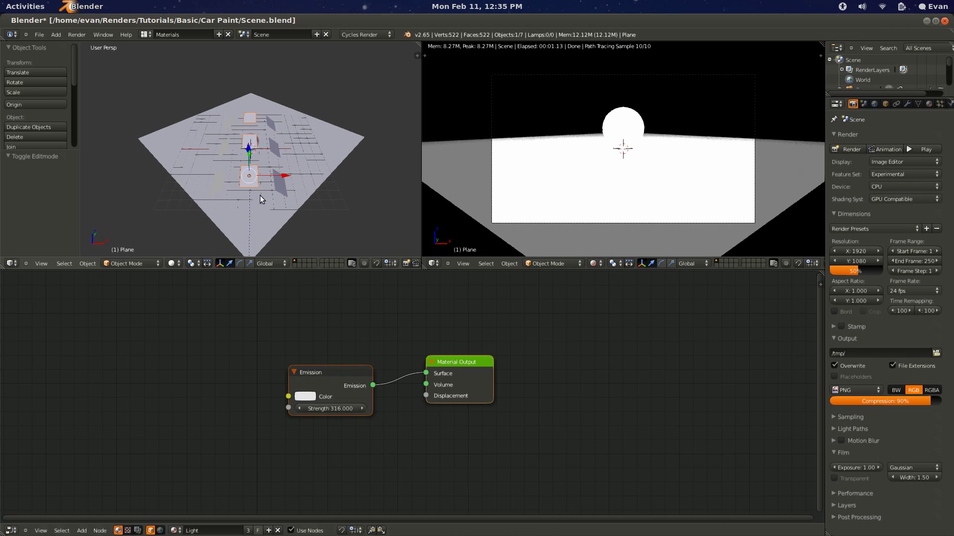
{"action": "left_click_drag", "start_coordinate": [326, 410], "coordinate": [317, 411]}
{"action": "left_click", "coordinate": [317, 412]}
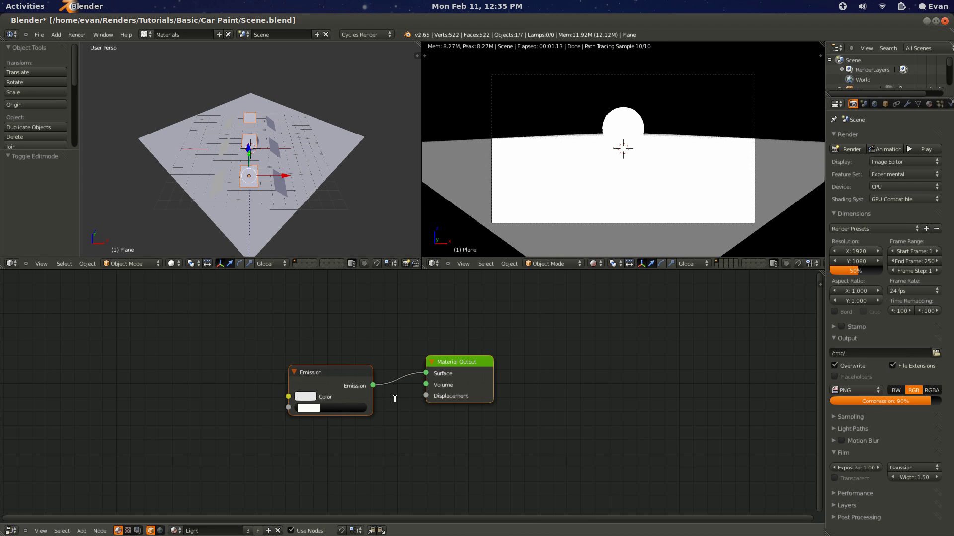
{"action": "type", "text": "2"}
{"action": "key", "text": "Return"}
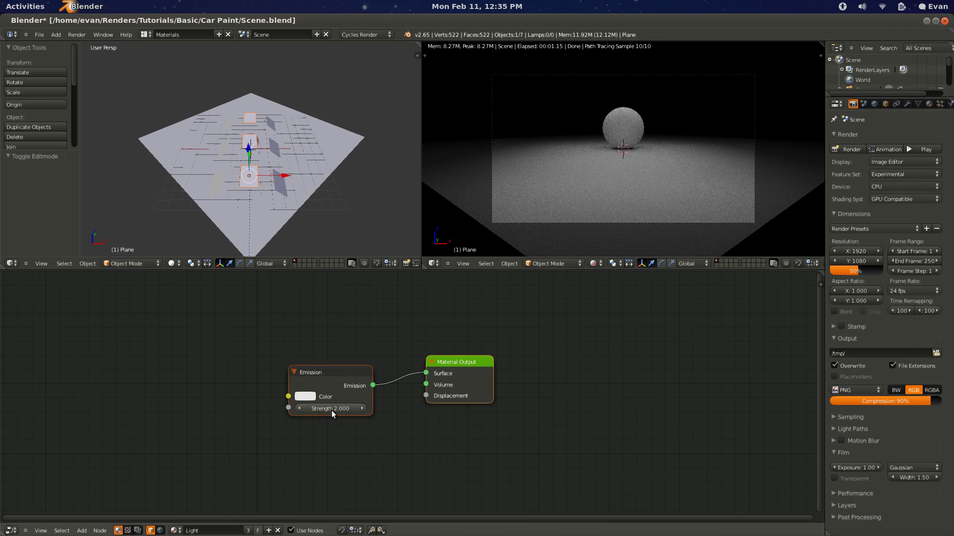
{"action": "key", "text": "ctrl+s"}
{"action": "left_click", "coordinate": [589, 205]}
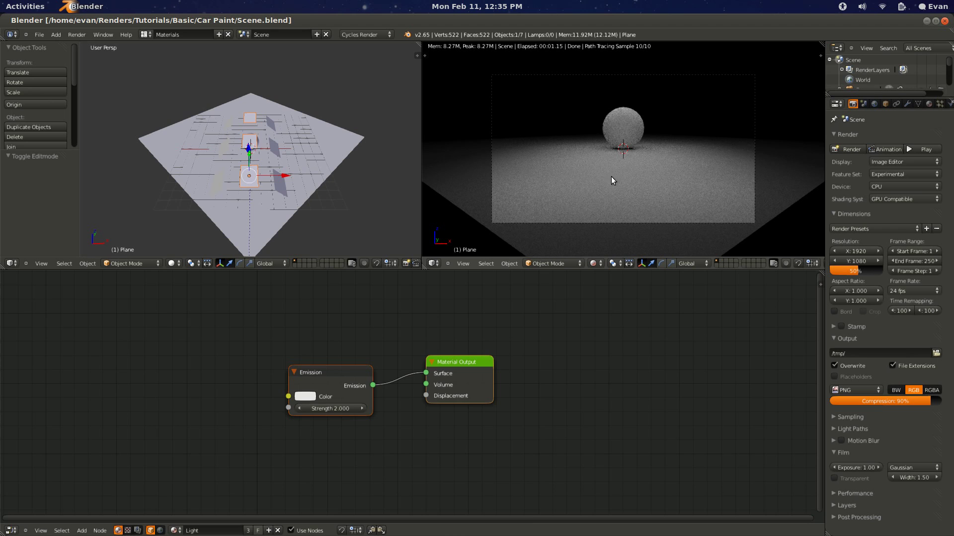
- Move the sphere about 4.2 units toward the camera along global Y
{"action": "right_click", "coordinate": [638, 127]}
{"action": "scroll", "coordinate": [305, 217], "scroll_direction": "up", "scroll_amount": 1}
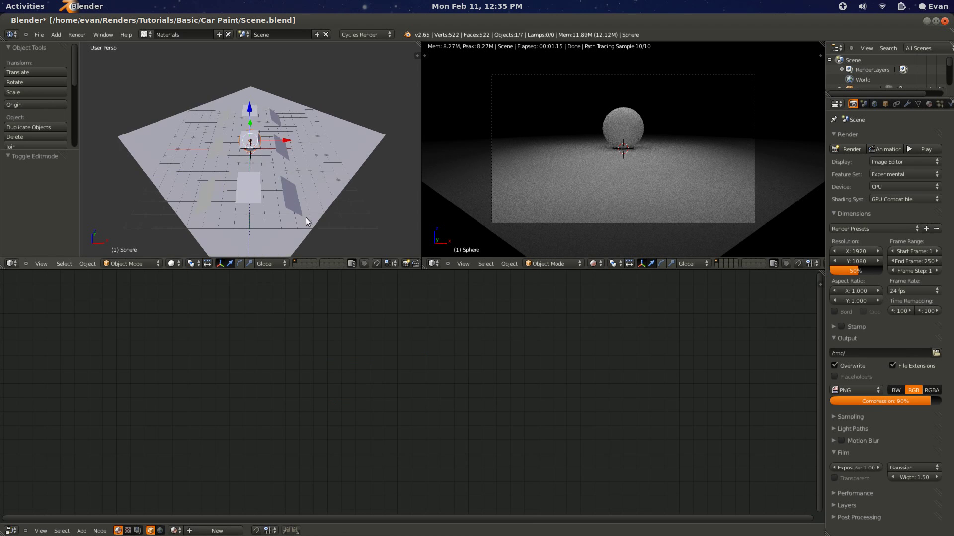
{"action": "middle_click_drag", "start_coordinate": [306, 218], "coordinate": [236, 217]}
{"action": "key", "text": "g"}
{"action": "key", "text": "y"}
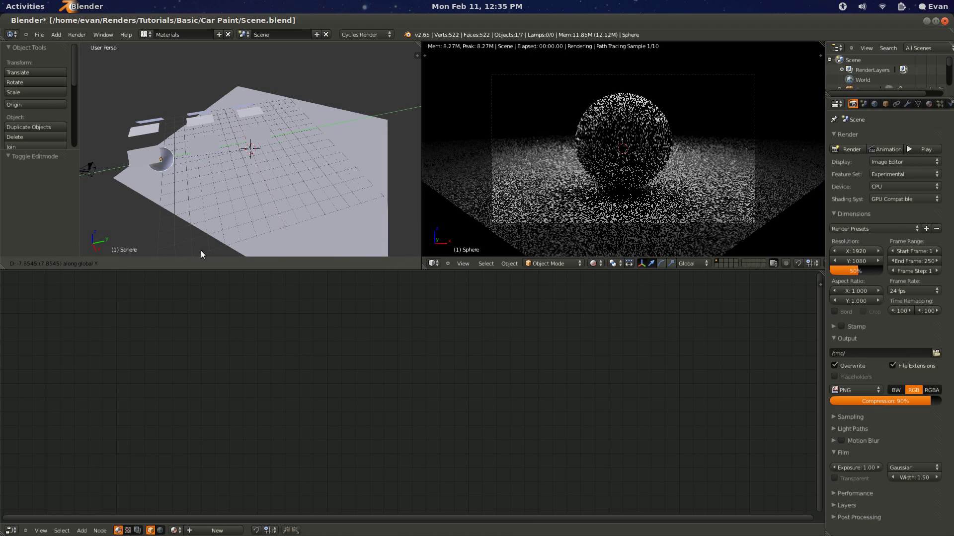
{"action": "left_click", "coordinate": [246, 244]}
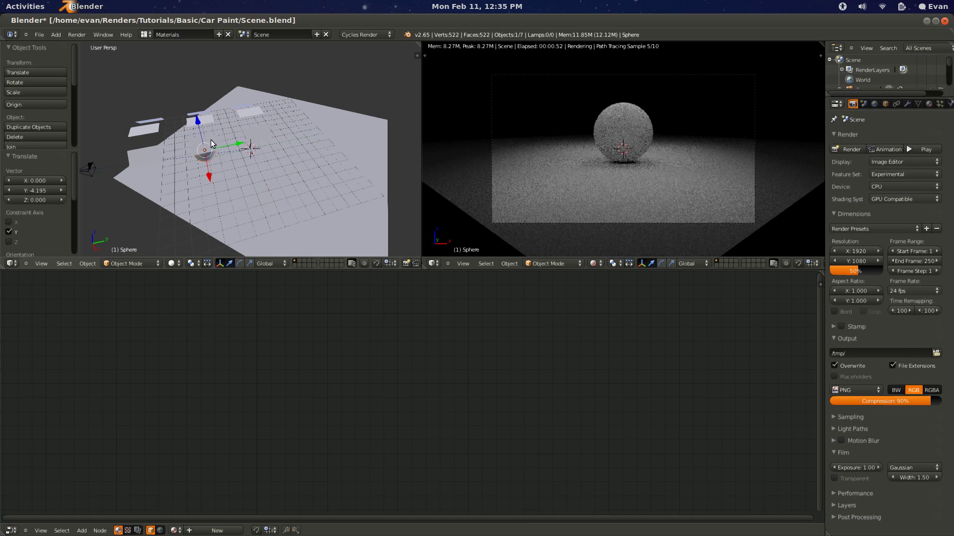
- Shift the sphere about 0.89 units further toward the camera along global Y in the top view
{"action": "key", "text": "KP_7"}
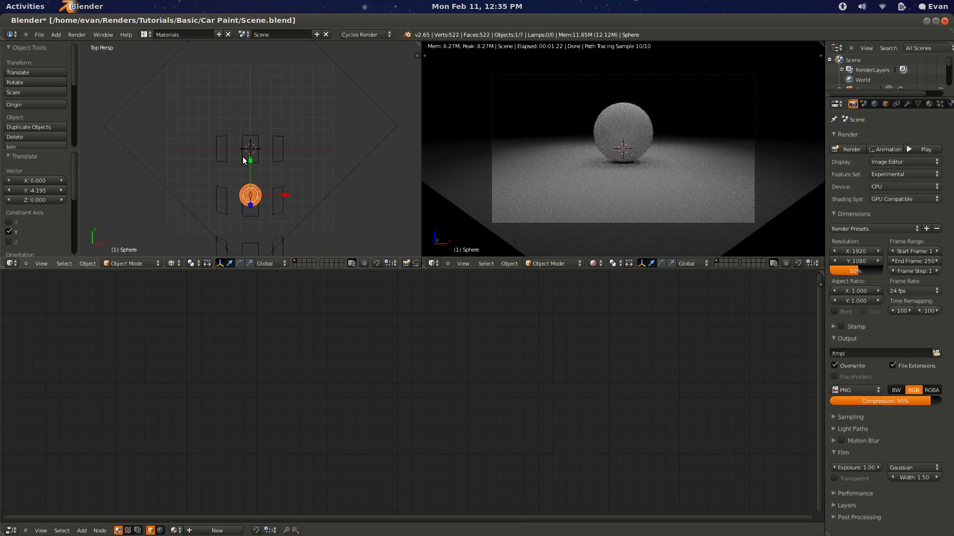
{"action": "key", "text": "g"}
{"action": "key", "text": "y"}
{"action": "key", "text": "KP_5"}
{"action": "left_click", "coordinate": [238, 123]}
- Move all three rows of light planes about 1 unit toward the camera along global Y and save the file
{"action": "left_click", "coordinate": [260, 166]}
{"action": "left_click", "coordinate": [293, 164], "text": "shift"}
{"action": "left_click", "coordinate": [209, 154], "text": "shift"}
{"action": "key", "text": "g"}
{"action": "key", "text": "y"}
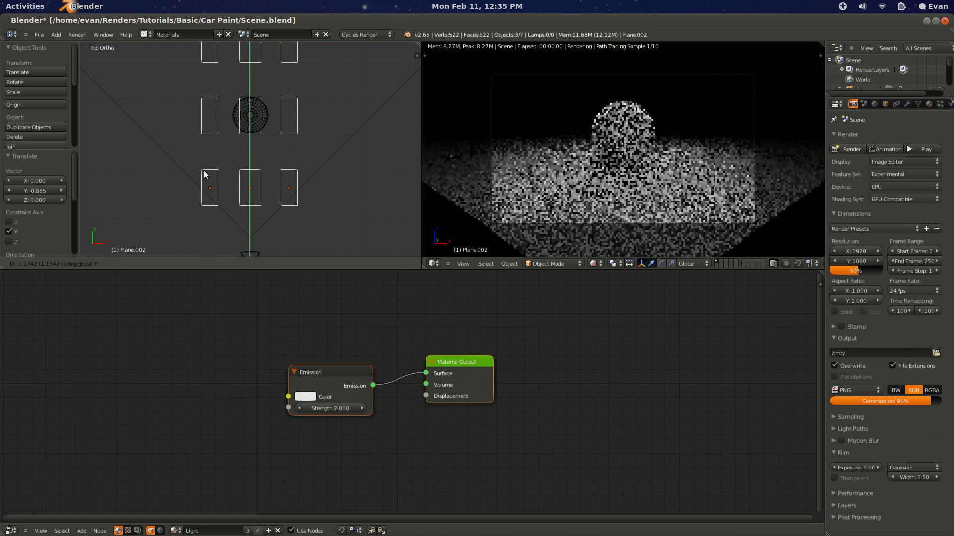
{"action": "left_click", "coordinate": [291, 173]}
{"action": "key", "text": "ctrl+s"}
{"action": "left_click", "coordinate": [291, 171]}
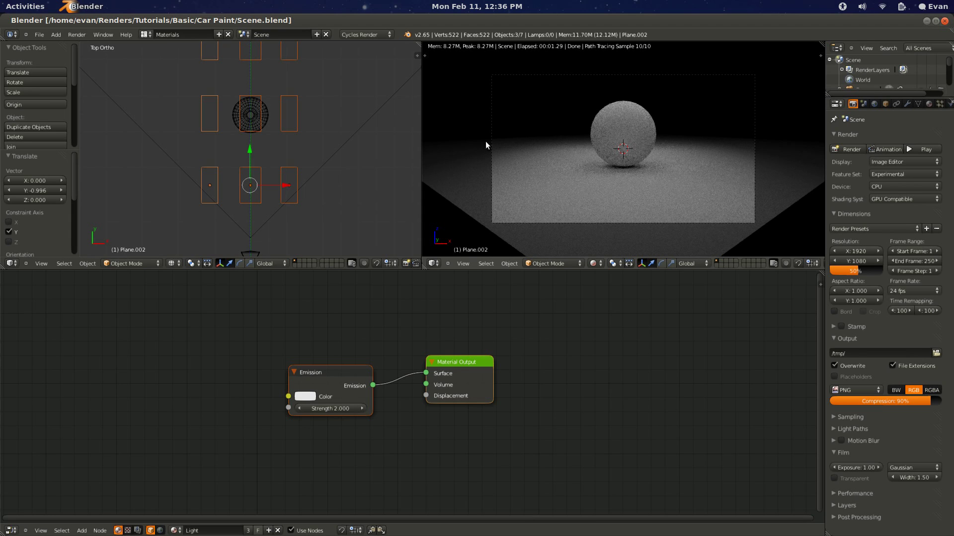
- Create a new material on the floor plane and name it Floor
{"action": "scroll", "coordinate": [272, 169], "scroll_direction": "down", "scroll_amount": 1}
{"action": "middle_click_drag", "start_coordinate": [272, 164], "coordinate": [179, 98]}
{"action": "right_click", "coordinate": [264, 193]}
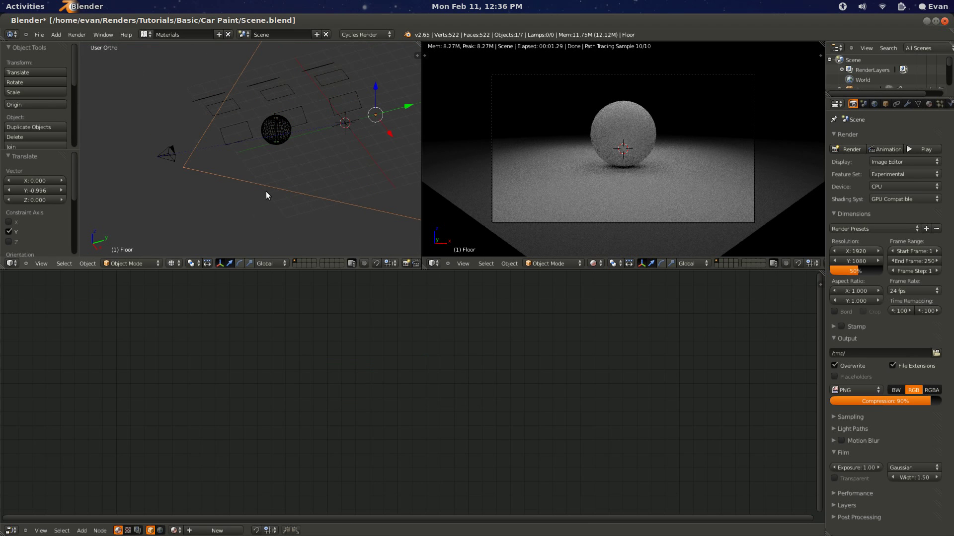
{"action": "middle_click_drag", "start_coordinate": [287, 211], "coordinate": [326, 189]}
{"action": "left_click", "coordinate": [225, 531]}
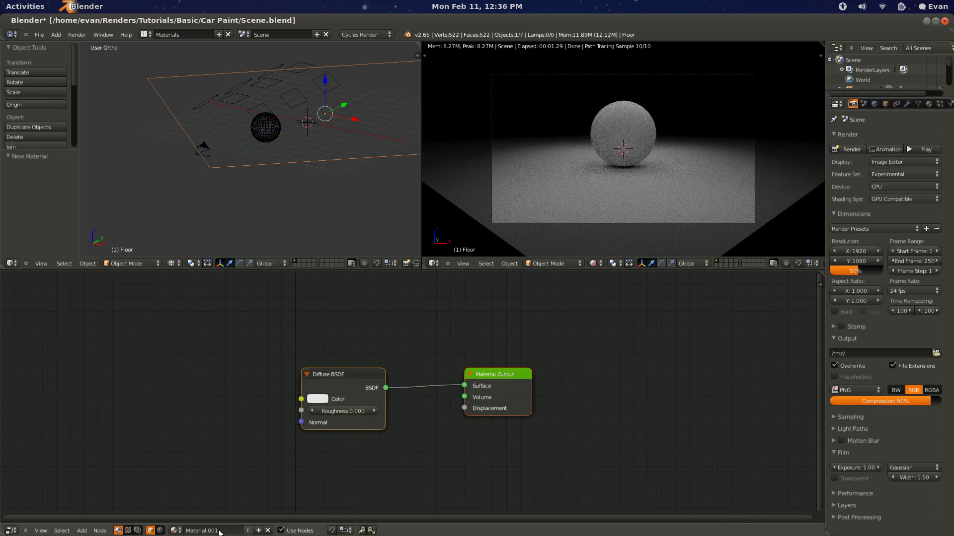
{"action": "left_click", "coordinate": [217, 530]}
{"action": "type", "text": "Fl"}
{"action": "key", "text": "Return"}
- Disconnect the Diffuse BSDF from the Material Output and move it lower in the Floor node tree
{"action": "mouse_move", "coordinate": [434, 380]}
{"action": "left_mouse_down", "text": "ctrl"}
{"action": "mouse_move", "coordinate": [366, 367]}
{"action": "mouse_move", "coordinate": [317, 480]}
{"action": "mouse_move", "coordinate": [280, 474]}
{"action": "left_mouse_up", "text": "ctrl"}
{"action": "scroll", "coordinate": [282, 385], "scroll_direction": "down", "scroll_amount": 1}
{"action": "key", "text": "shift+a"}
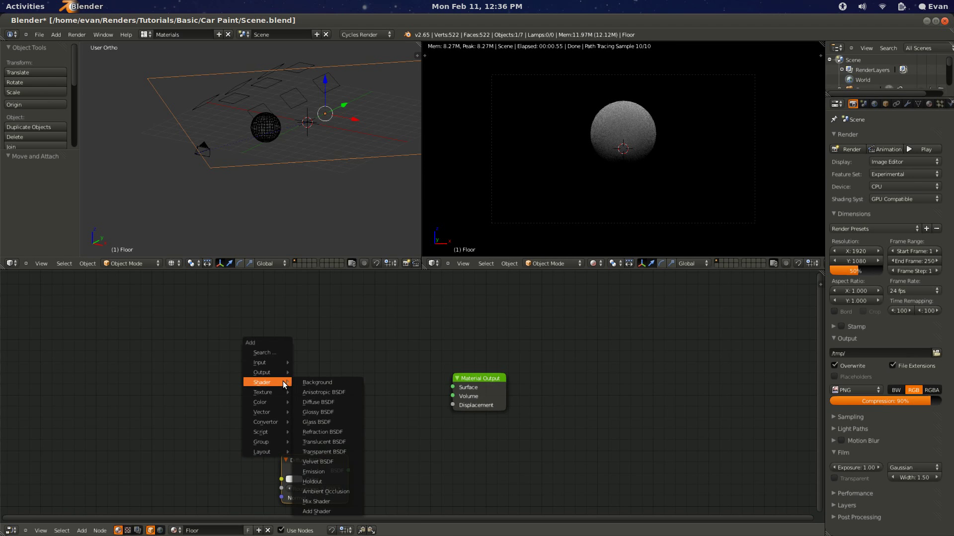
{"action": "mouse_move", "coordinate": [279, 424]}
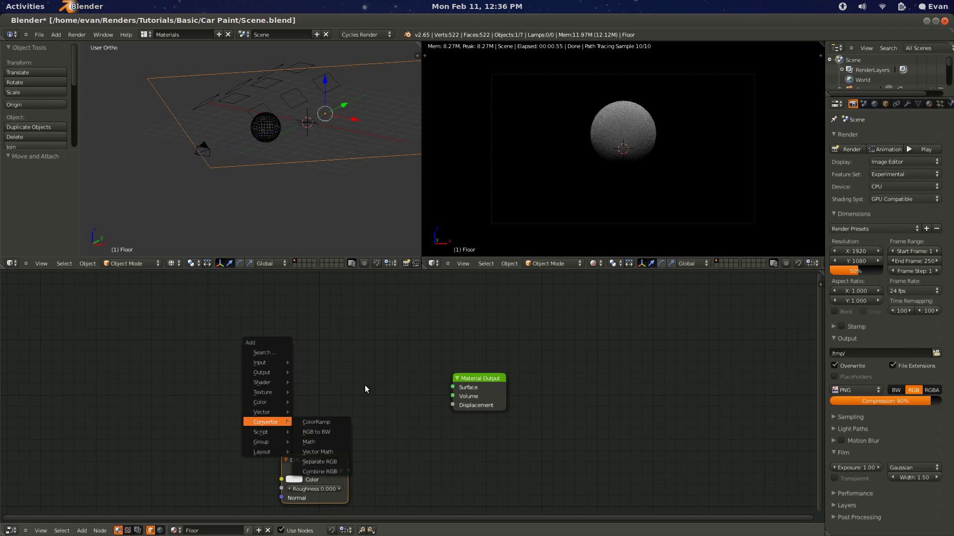
{"action": "left_click_drag", "start_coordinate": [318, 461], "coordinate": [336, 467]}
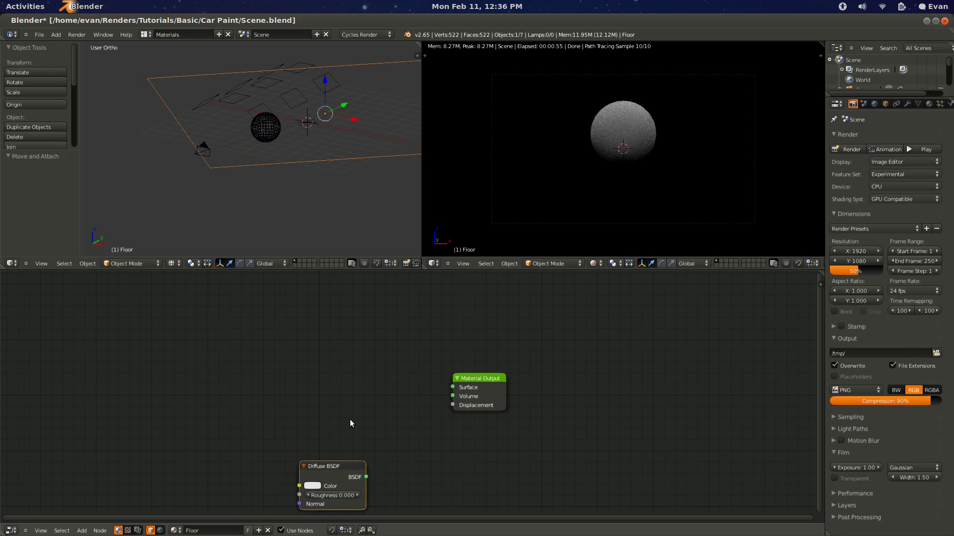
- Add a Mix Shader linked to the Material Output's Surface and space the Diffuse BSDF further away from it
{"action": "middle_click_drag", "start_coordinate": [303, 394], "coordinate": [315, 374]}
{"action": "key", "text": "shift+a"}
{"action": "mouse_move", "coordinate": [358, 366]}
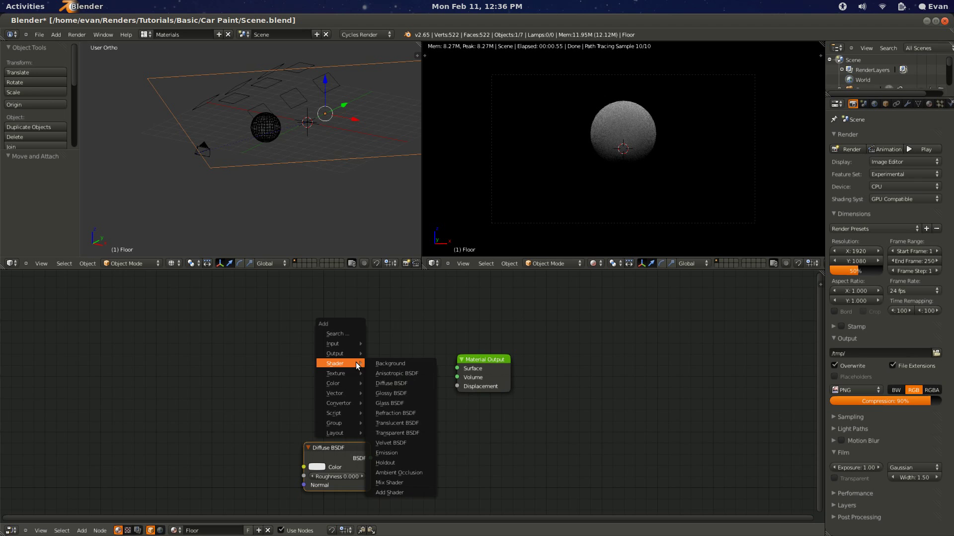
{"action": "left_click", "coordinate": [394, 483]}
{"action": "left_click", "coordinate": [392, 377]}
{"action": "left_click_drag", "start_coordinate": [422, 381], "coordinate": [457, 369]}
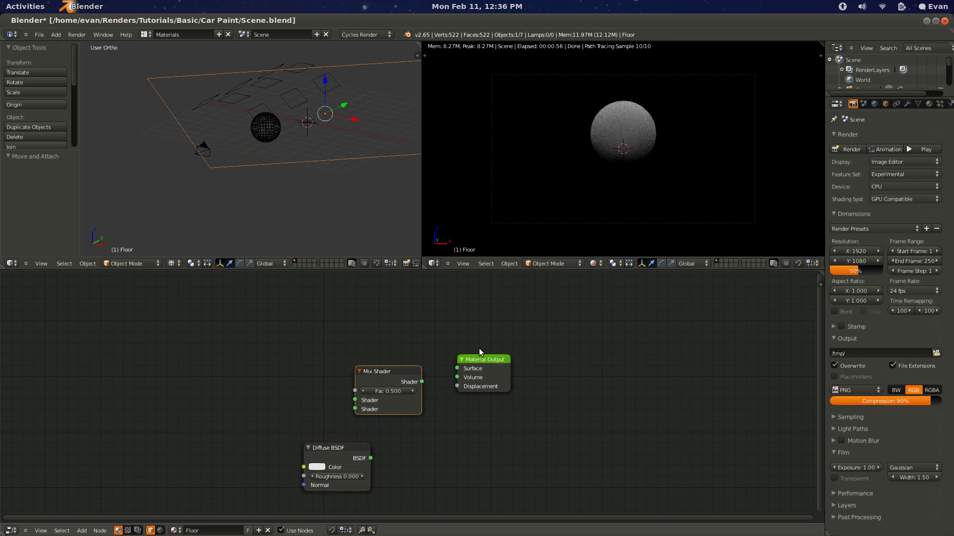
{"action": "middle_click_drag", "start_coordinate": [473, 414], "coordinate": [594, 406]}
{"action": "left_click_drag", "start_coordinate": [453, 442], "coordinate": [380, 437]}
{"action": "middle_click_drag", "start_coordinate": [250, 350], "coordinate": [344, 344]}
{"action": "key", "text": "a"}
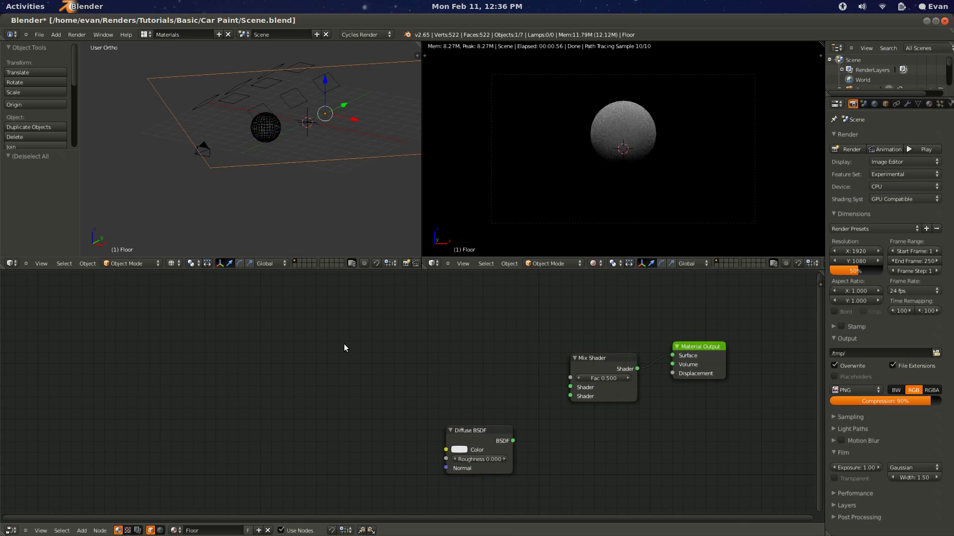
- Duplicate the Diffuse BSDF, add a Glossy BSDF, and stack both above the original Diffuse BSDF
{"action": "key", "text": "shift+a"}
{"action": "key", "text": "shift+d"}
{"action": "left_click", "coordinate": [430, 334]}
{"action": "key", "text": "shift+a"}
{"action": "mouse_move", "coordinate": [428, 332]}
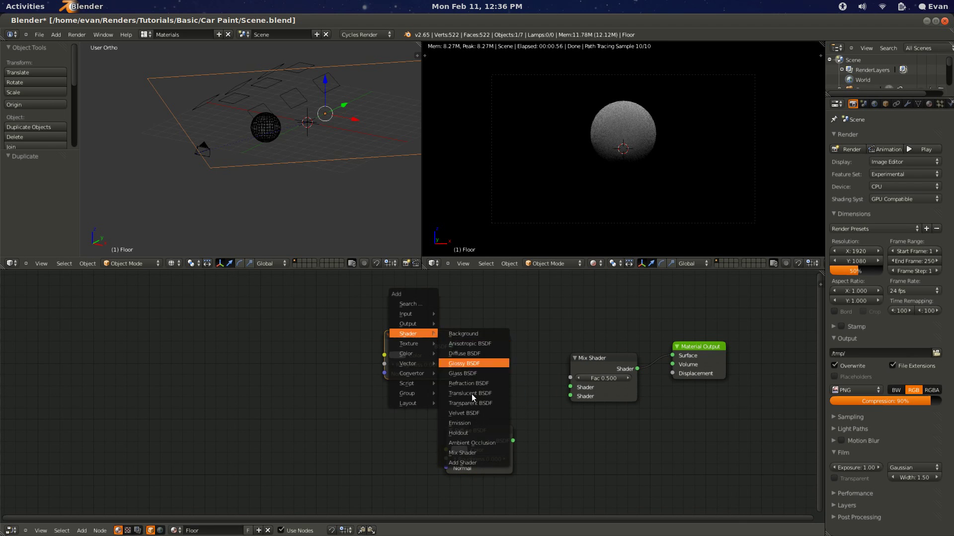
{"action": "left_click", "coordinate": [469, 364]}
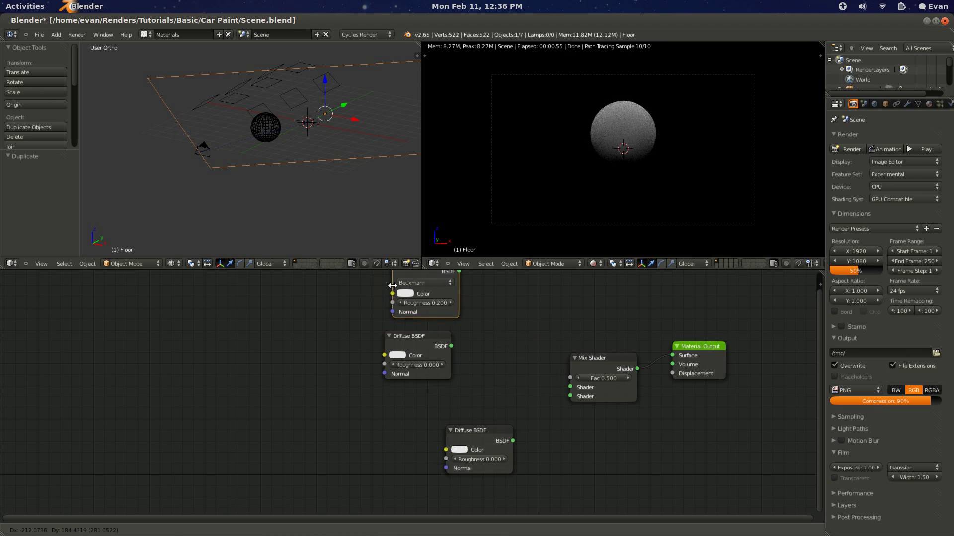
{"action": "left_click", "coordinate": [393, 286]}
{"action": "middle_click_drag", "start_coordinate": [525, 290], "coordinate": [502, 328]}
{"action": "left_click_drag", "start_coordinate": [442, 295], "coordinate": [352, 422]}
{"action": "left_click_drag", "start_coordinate": [392, 378], "coordinate": [427, 374]}
- Add a Checker Texture node ahead of the shader nodes
{"action": "key", "text": "shift+a"}
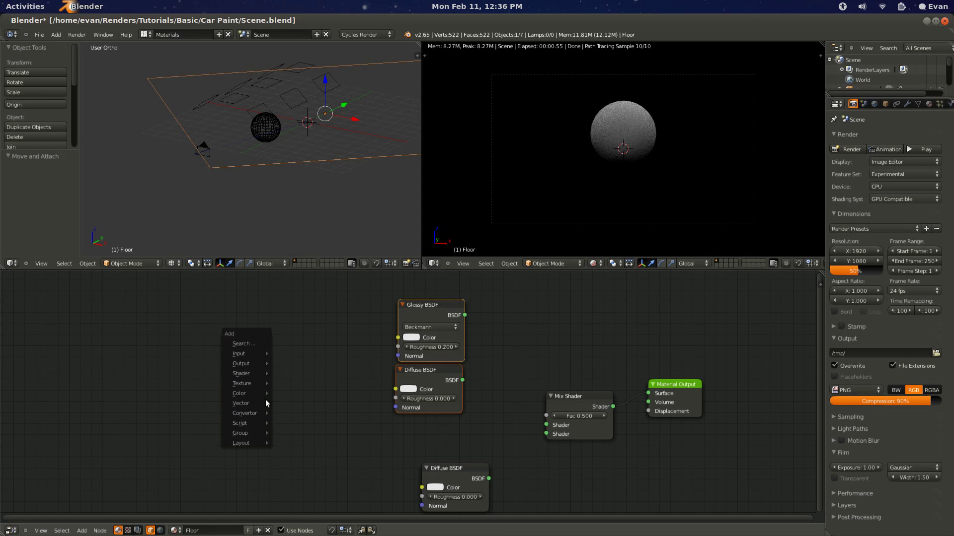
{"action": "key", "text": "Escape"}
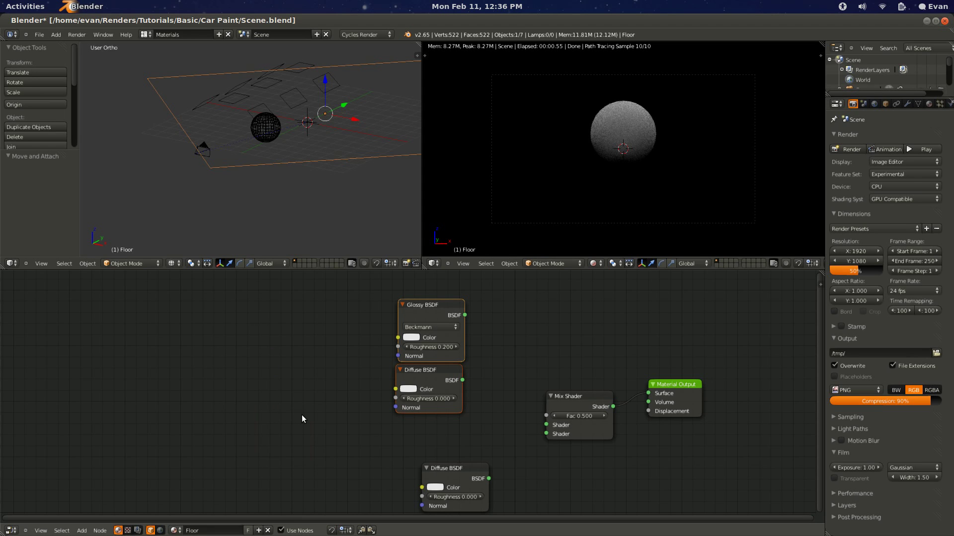
{"action": "middle_click_drag", "start_coordinate": [302, 415], "coordinate": [299, 397]}
{"action": "key", "text": "a"}
{"action": "middle_click_drag", "start_coordinate": [498, 355], "coordinate": [481, 340]}
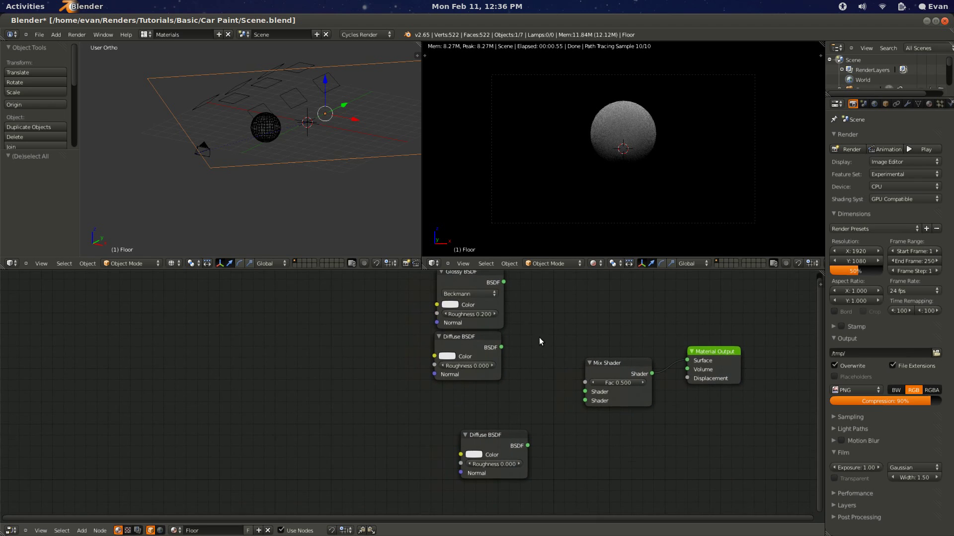
{"action": "key", "text": "shift+a"}
{"action": "mouse_move", "coordinate": [363, 416]}
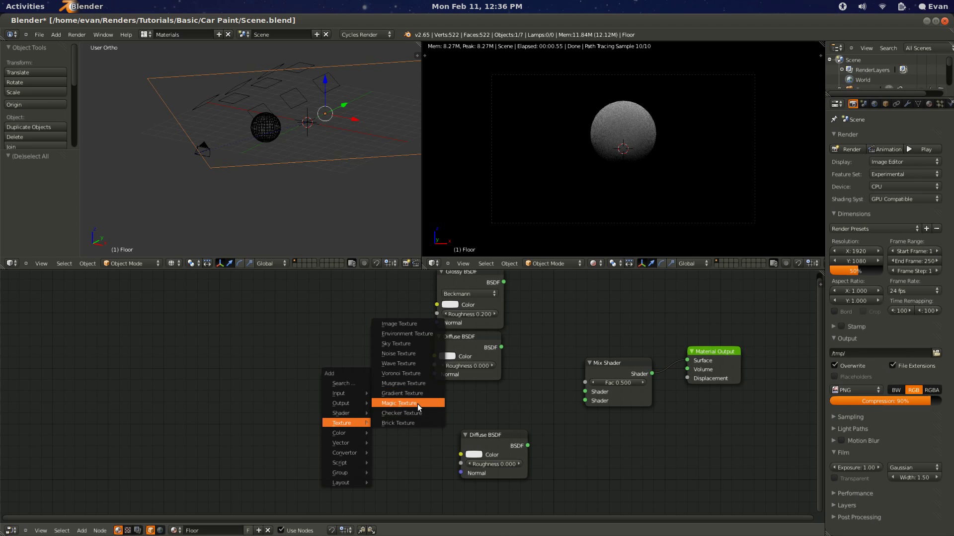
{"action": "left_click", "coordinate": [419, 413]}
{"action": "left_click", "coordinate": [333, 379]}
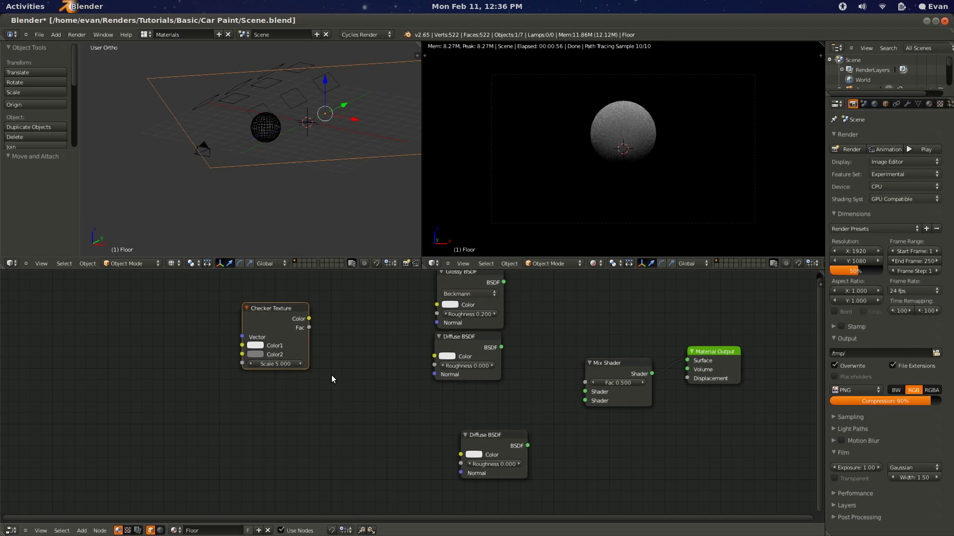
- Link the Checker Texture's Color to the lower Diffuse BSDF and that shader straight to the Material Output's Surface
{"action": "middle_click_drag", "start_coordinate": [337, 403], "coordinate": [352, 463]}
{"action": "left_click_drag", "start_coordinate": [326, 381], "coordinate": [478, 514]}
{"action": "left_click", "coordinate": [513, 499]}
{"action": "left_click", "coordinate": [740, 414], "text": "shift"}
{"action": "key", "text": "f"}
{"action": "left_click_drag", "start_coordinate": [692, 425], "coordinate": [687, 448], "text": "ctrl"}
{"action": "key", "text": "f"}
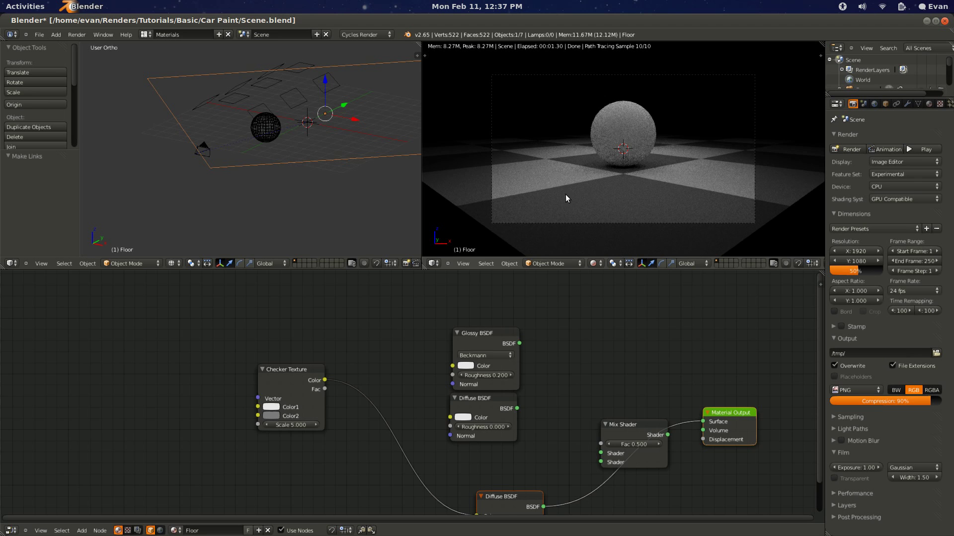
- Cut the links from the Checker Texture to the lower Diffuse BSDF and from that shader to the Material Output
{"action": "middle_click_drag", "start_coordinate": [571, 342], "coordinate": [529, 264]}
{"action": "right_click_drag", "start_coordinate": [451, 426], "coordinate": [405, 424], "text": "ctrl"}
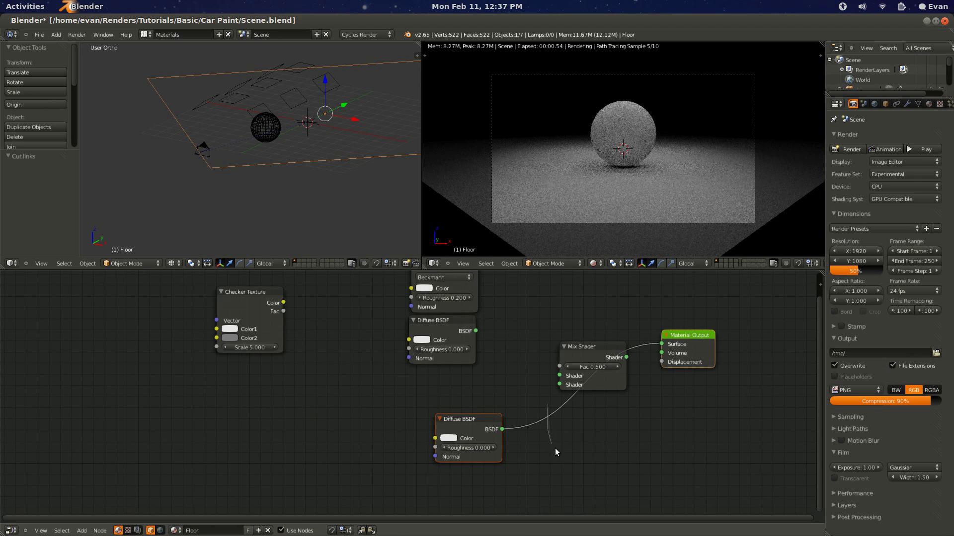
{"action": "right_click_drag", "start_coordinate": [646, 333], "coordinate": [546, 402], "text": "ctrl"}
- Link the checker's Fac to the Mix Shader's Fac, the lower Diffuse BSDF to its second Shader input, and the mix to Surface
{"action": "left_click_drag", "start_coordinate": [284, 311], "coordinate": [501, 440]}
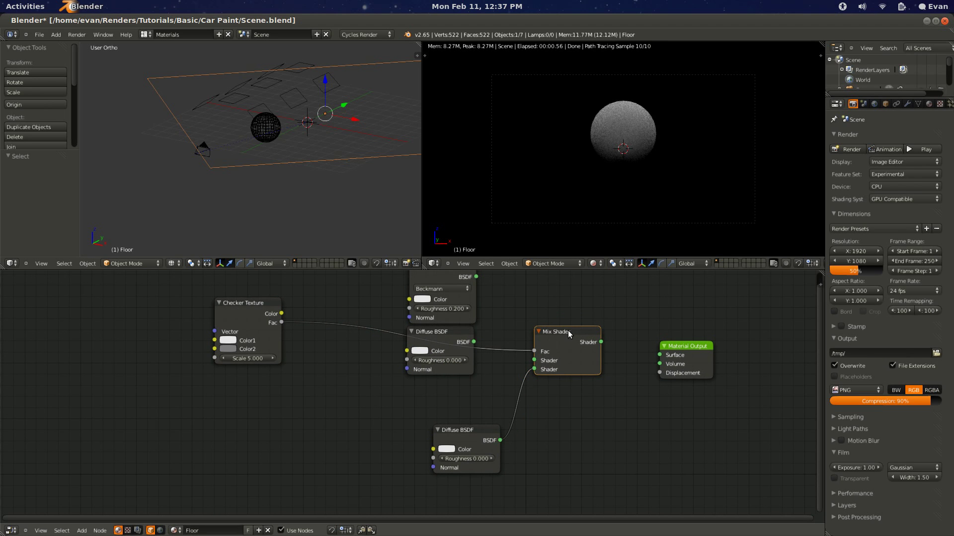
{"action": "middle_click_drag", "start_coordinate": [563, 340], "coordinate": [566, 373]}
{"action": "left_click_drag", "start_coordinate": [600, 375], "coordinate": [659, 391]}
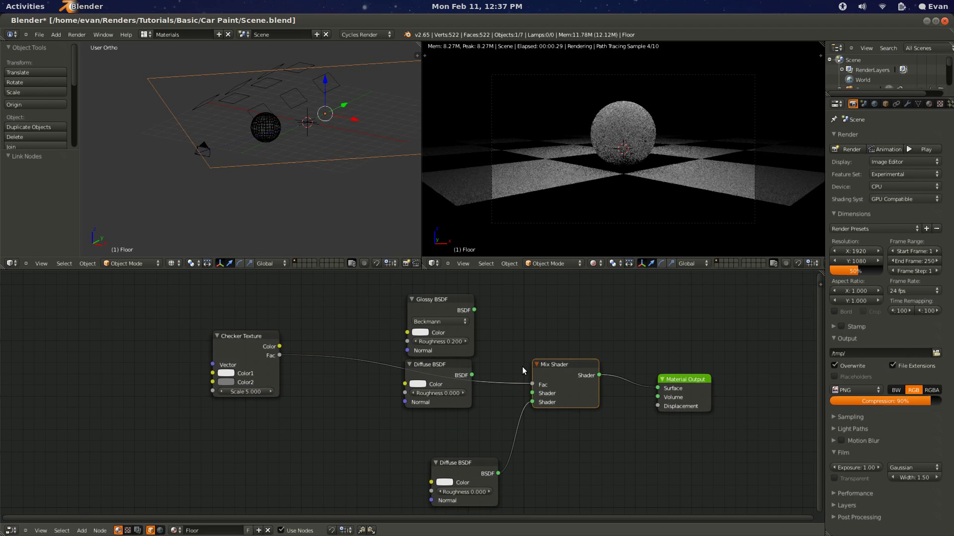
- Spread the Mix Shader apart from the Glossy and upper Diffuse BSDF nodes to make room between them
{"action": "left_click_drag", "start_coordinate": [562, 363], "coordinate": [586, 380]}
{"action": "scroll", "coordinate": [465, 344], "scroll_direction": "down", "scroll_amount": 1}
{"action": "key", "text": "b"}
{"action": "left_click_drag", "start_coordinate": [469, 312], "coordinate": [403, 406]}
{"action": "key", "text": "g"}
{"action": "left_click", "coordinate": [398, 351]}
- Place a second Mix Shader after the upper shaders and link it to the final Mix Shader's first Shader input
{"action": "left_click_drag", "start_coordinate": [514, 326], "coordinate": [467, 357]}
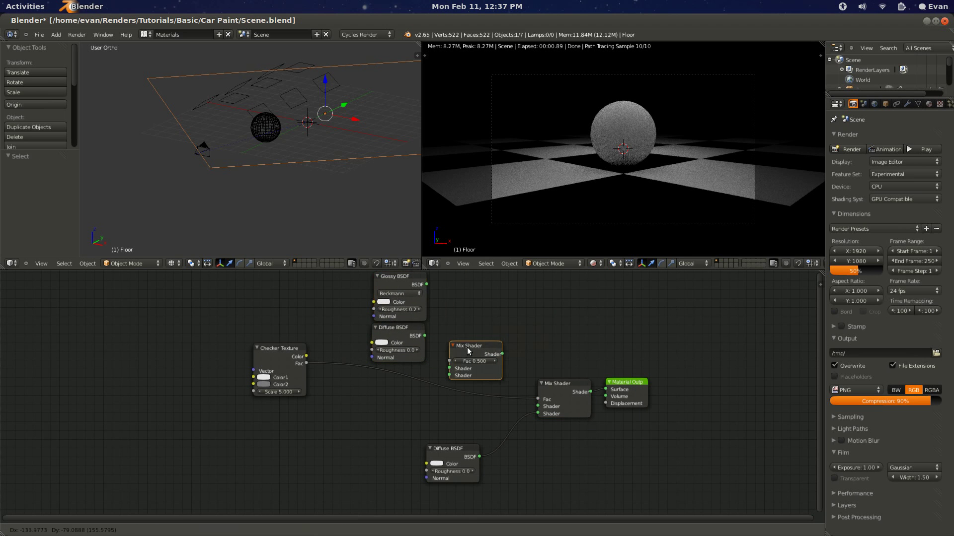
{"action": "left_click", "coordinate": [561, 392], "text": "shift"}
{"action": "key", "text": "f"}
- Link the Glossy BSDF and upper Diffuse BSDF into the second Mix Shader's two Shader inputs and space both nodes apart
{"action": "middle_click_drag", "start_coordinate": [474, 359], "coordinate": [488, 370]}
{"action": "left_click_drag", "start_coordinate": [440, 295], "coordinate": [463, 379]}
{"action": "left_click_drag", "start_coordinate": [439, 346], "coordinate": [463, 387]}
{"action": "left_click_drag", "start_coordinate": [412, 343], "coordinate": [407, 394]}
{"action": "left_click", "coordinate": [416, 287]}
{"action": "left_click_drag", "start_coordinate": [415, 285], "coordinate": [409, 322]}
{"action": "scroll", "coordinate": [359, 449], "scroll_direction": "up", "scroll_amount": 2}
{"action": "scroll", "coordinate": [329, 422], "scroll_direction": "up", "scroll_amount": 1}
{"action": "middle_click_drag", "start_coordinate": [330, 422], "coordinate": [334, 445]}
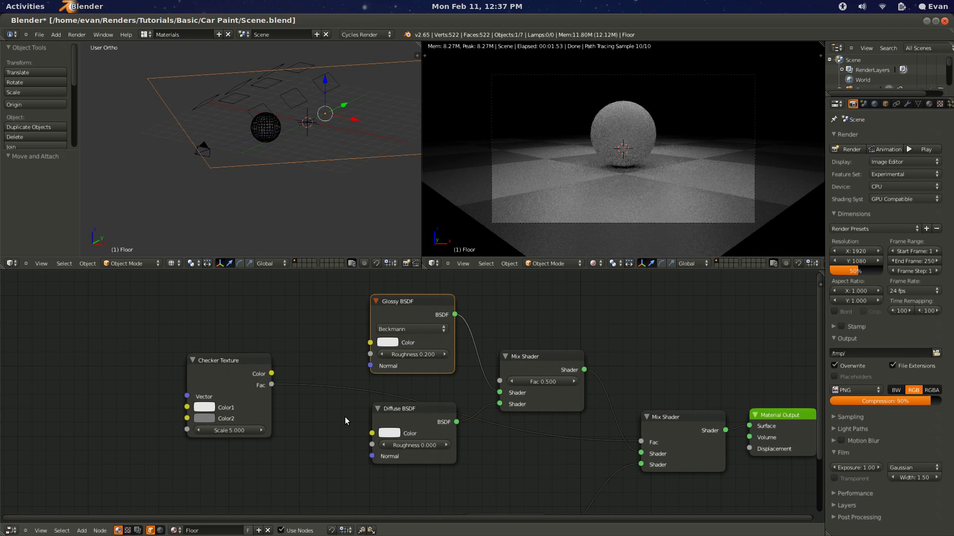
- Set the upper Mix Shader's factor to 0.412 and the Glossy BSDF's roughness to 0.02
{"action": "middle_click_drag", "start_coordinate": [345, 417], "coordinate": [332, 412]}
{"action": "mouse_move", "coordinate": [506, 377]}
{"action": "left_mouse_down"}
{"action": "mouse_move", "coordinate": [522, 376]}
{"action": "mouse_move", "coordinate": [506, 377]}
{"action": "left_mouse_up"}
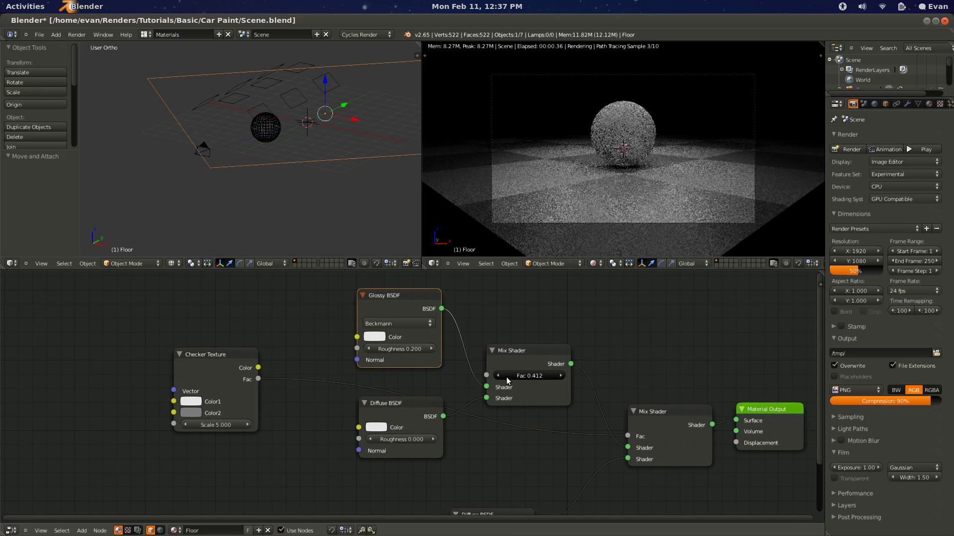
{"action": "left_click", "coordinate": [399, 324]}
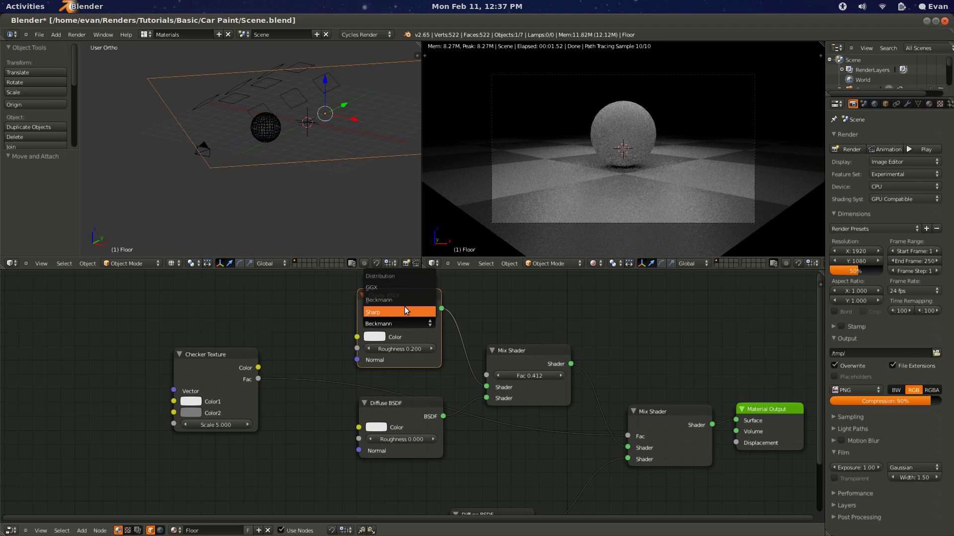
{"action": "left_click_drag", "start_coordinate": [372, 352], "coordinate": [350, 352]}
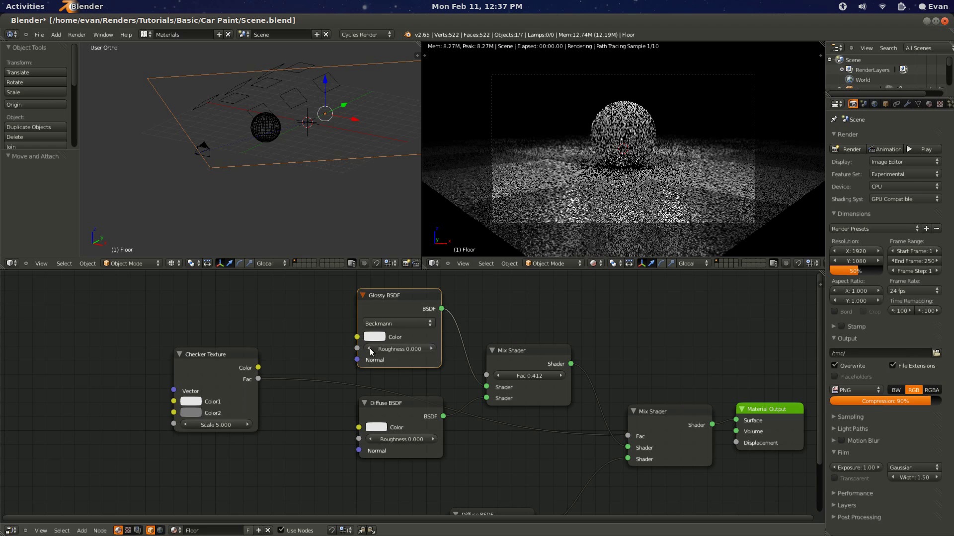
{"action": "left_click", "coordinate": [407, 347]}
{"action": "type", "text": ".02"}
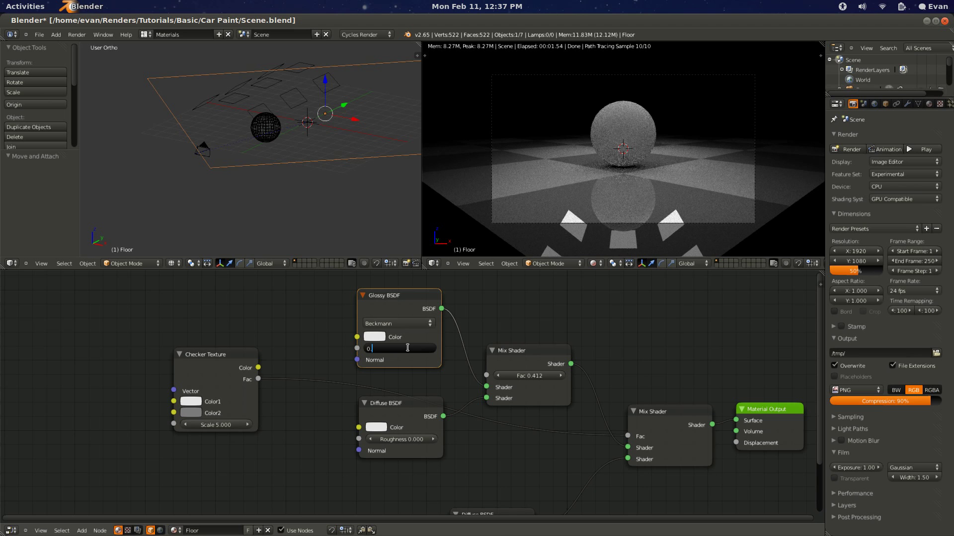
{"action": "key", "text": "Return"}
- Darken the upper Diffuse BSDF's color to about 0.038 in R, G and B, and set its roughness to 0.1
{"action": "left_click", "coordinate": [376, 427]}
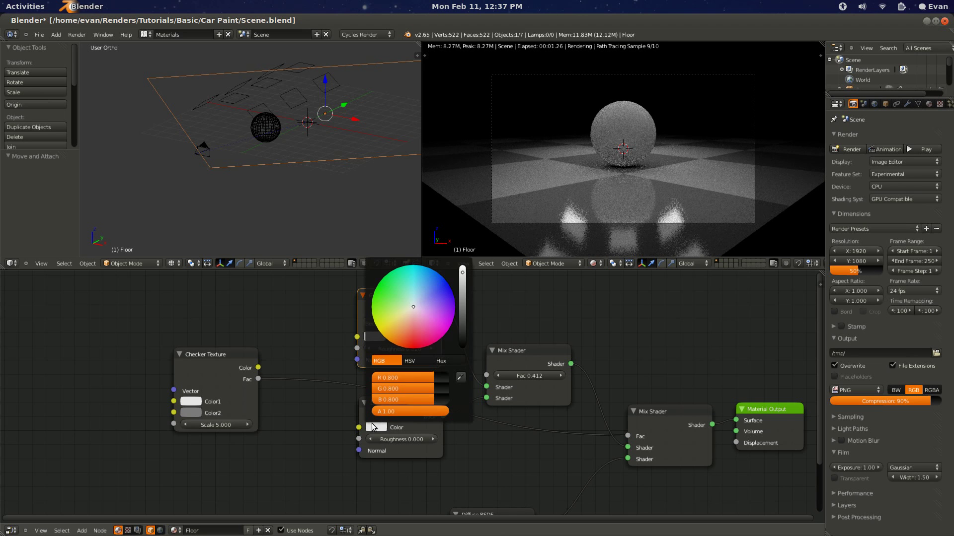
{"action": "left_click_drag", "start_coordinate": [461, 325], "coordinate": [461, 333]}
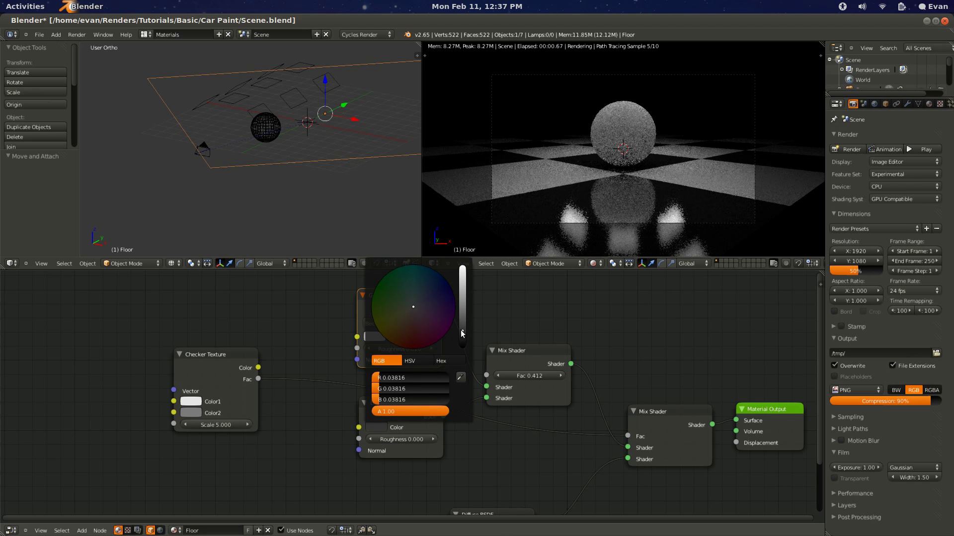
{"action": "left_click", "coordinate": [401, 439]}
{"action": "type", "text": ".1"}
{"action": "key", "text": "Return"}
- Set the Glossy BSDF's roughness to 0.01 and save the file over the existing one
{"action": "left_click", "coordinate": [410, 350]}
{"action": "type", "text": ".01"}
{"action": "key", "text": "Return"}
{"action": "key", "text": "ctrl+s"}
{"action": "left_click", "coordinate": [588, 293]}
- Raise the camera about 1.3 units along global Z and save the file
{"action": "right_click", "coordinate": [601, 222]}
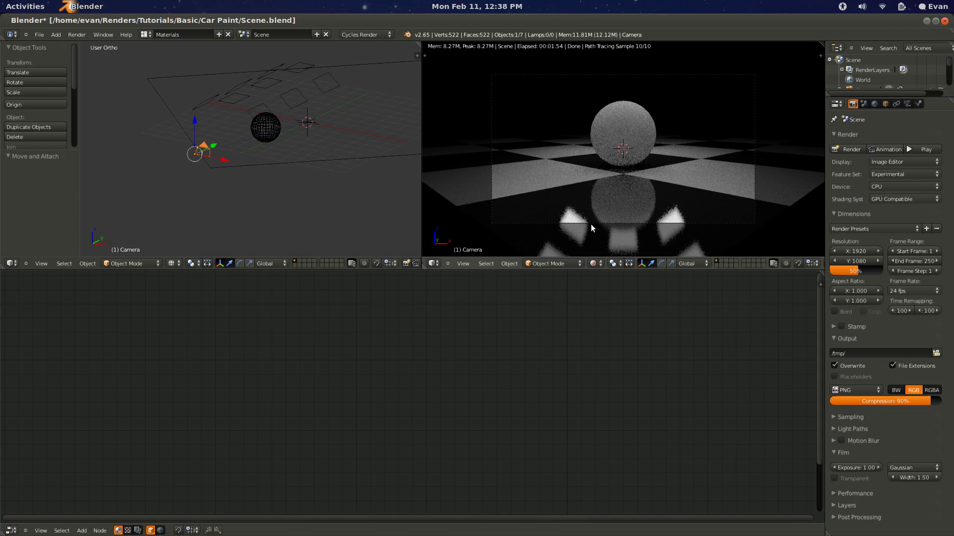
{"action": "key", "text": "g"}
{"action": "key", "text": "z"}
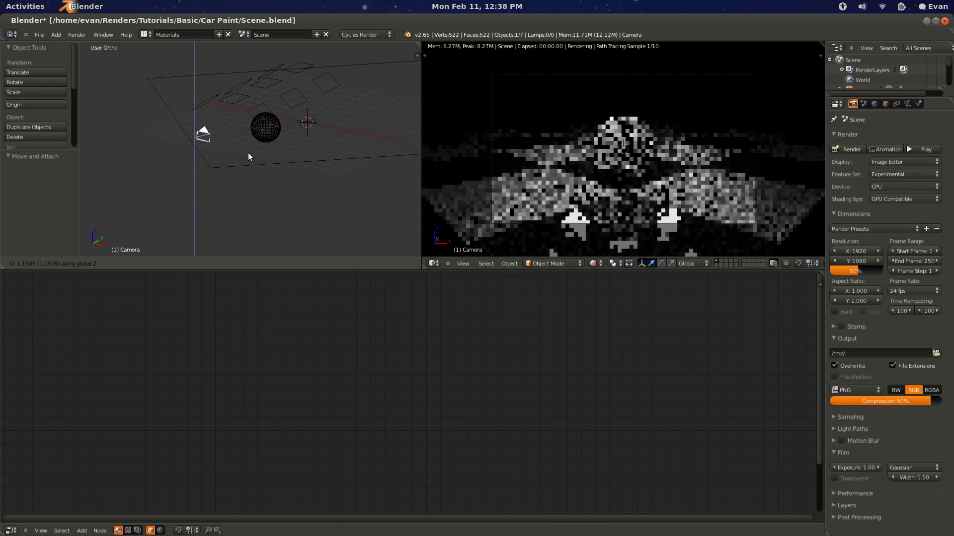
{"action": "left_click", "coordinate": [249, 150]}
{"action": "key", "text": "ctrl+s"}
{"action": "left_click", "coordinate": [251, 163]}
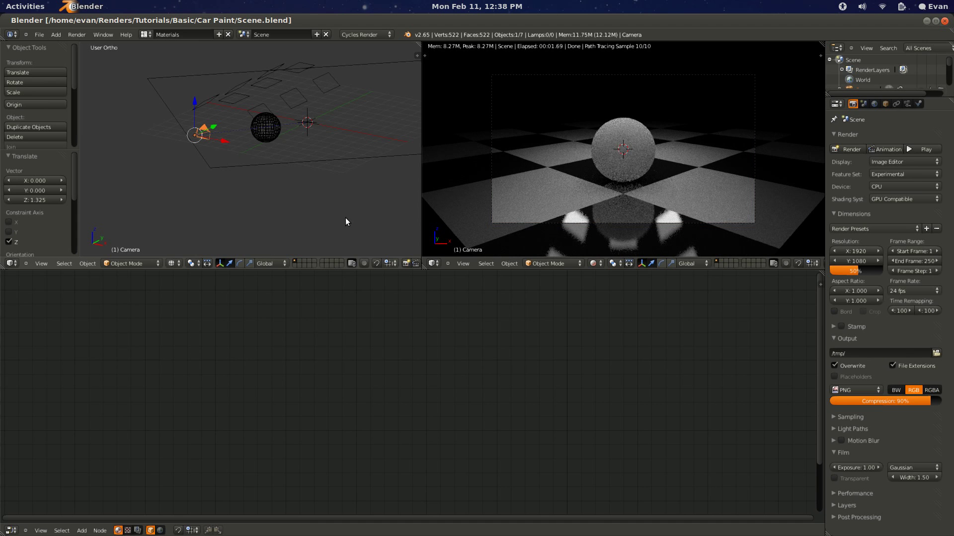
- Move the Empty about 1.87 units toward the camera along global Y and save the file
{"action": "middle_click_drag", "start_coordinate": [346, 222], "coordinate": [304, 162]}
{"action": "right_click", "coordinate": [349, 142]}
{"action": "key", "text": "g"}
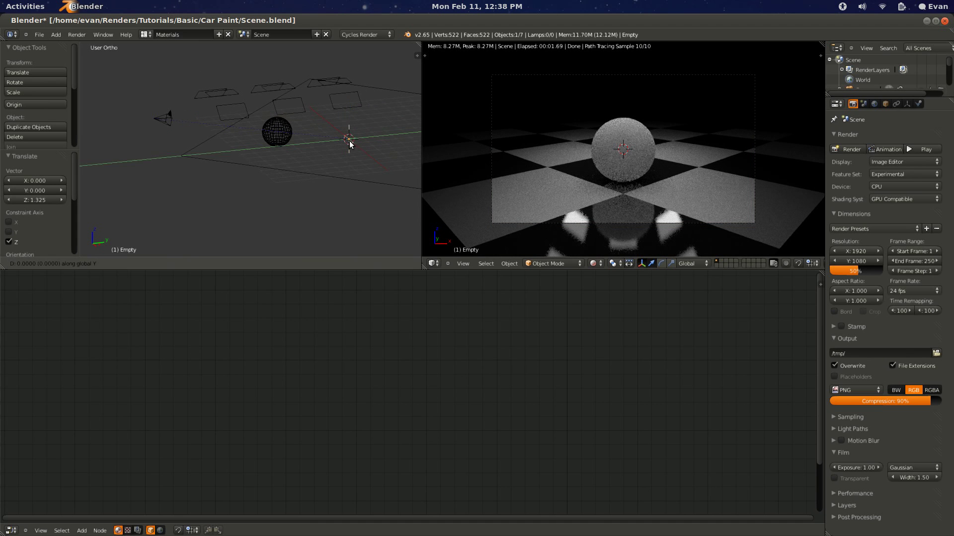
{"action": "key", "text": "y"}
{"action": "left_click", "coordinate": [324, 148]}
{"action": "key", "text": "ctrl+s"}
{"action": "left_click", "coordinate": [329, 179]}
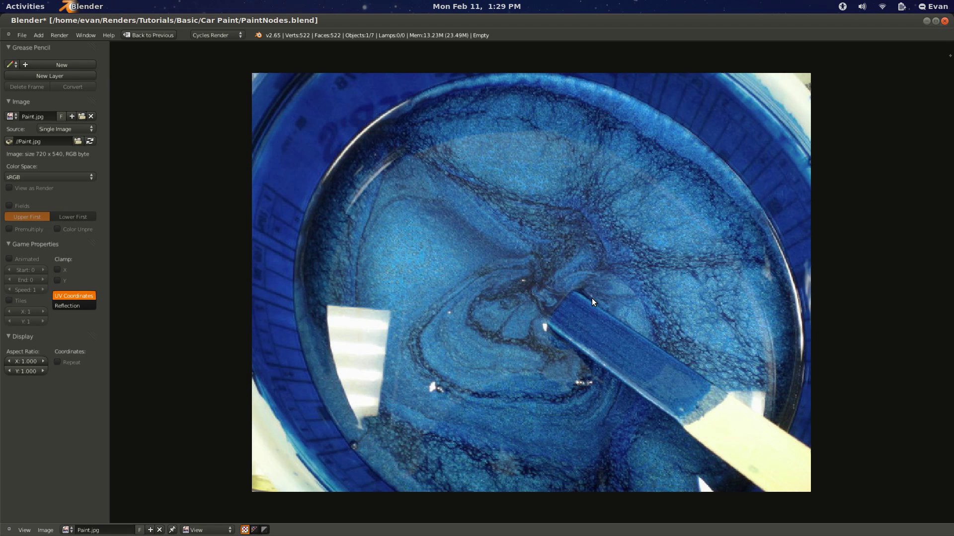
- Leave the full-screen paint reference image and switch to the Materials screen layout
{"action": "left_click", "coordinate": [149, 35]}
{"action": "left_click", "coordinate": [145, 34]}
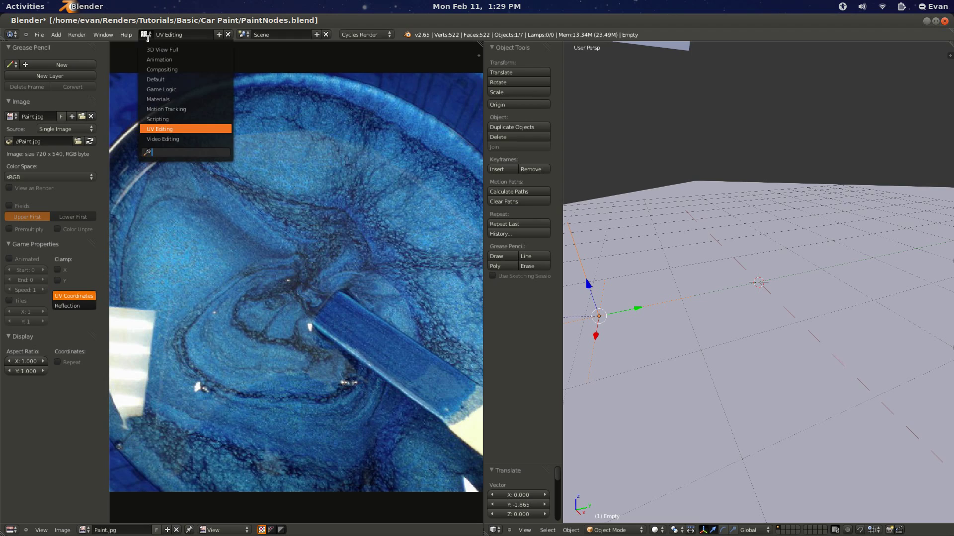
{"action": "left_click", "coordinate": [172, 99]}
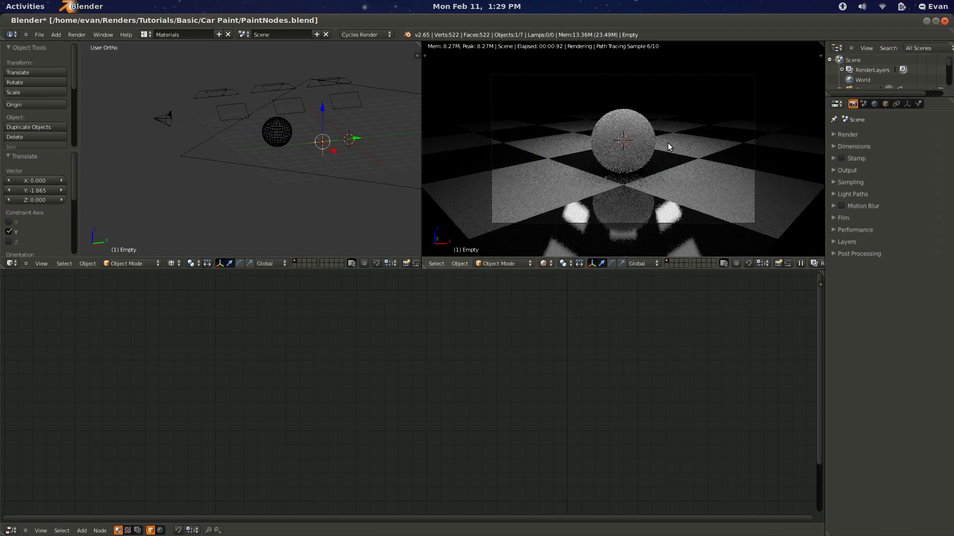
- Create a new material on the sphere and name it CarPaint
{"action": "right_click", "coordinate": [279, 131]}
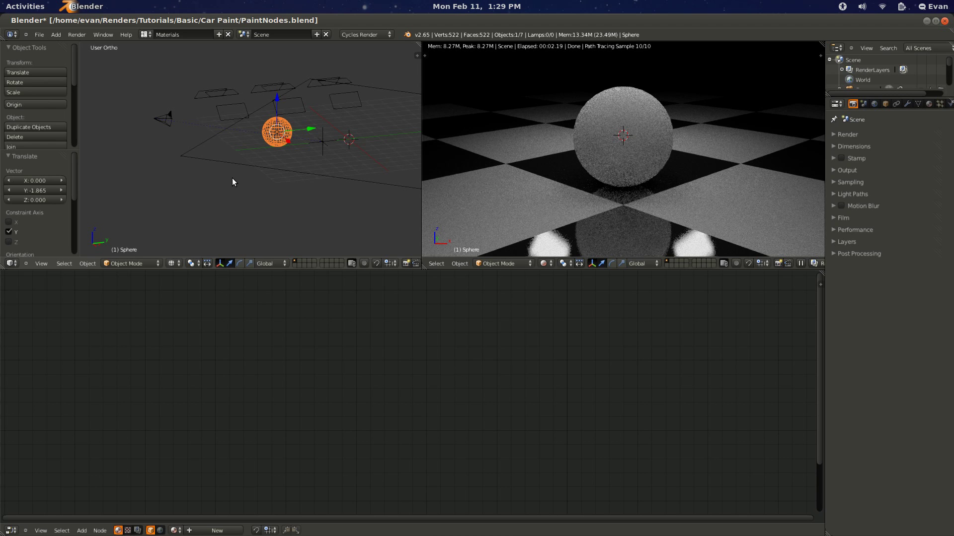
{"action": "left_click", "coordinate": [217, 531]}
{"action": "left_click", "coordinate": [215, 531]}
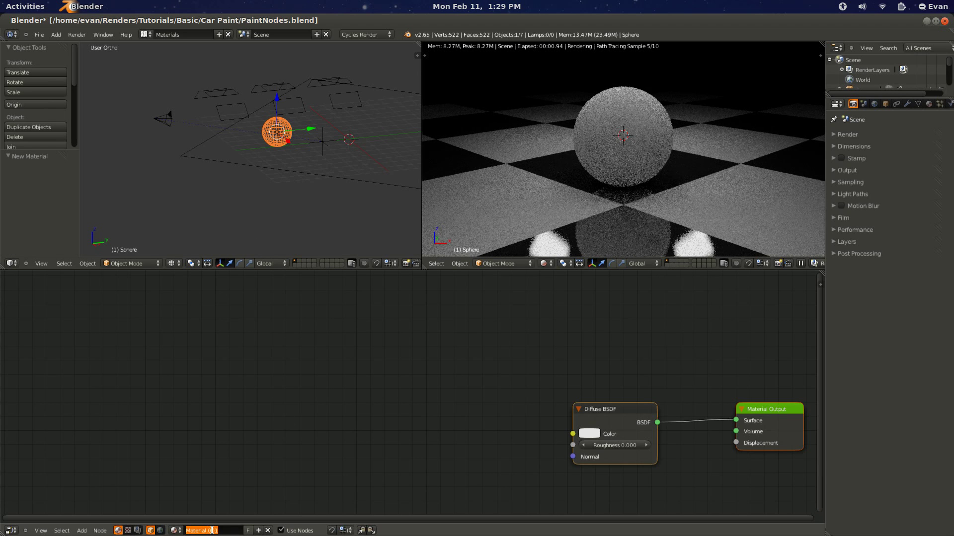
{"action": "type", "text": "CarPaint"}
{"action": "key", "text": "Return"}
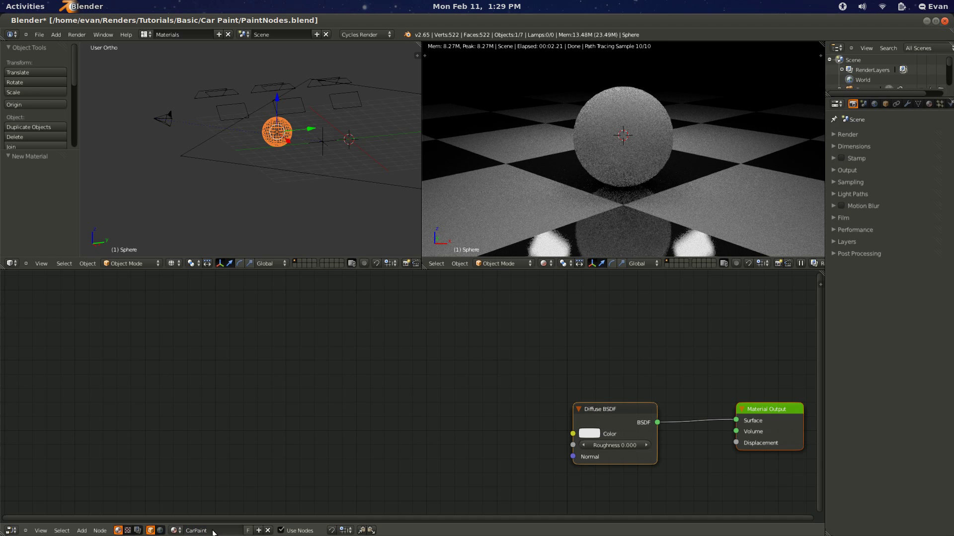
- Save the PaintNodes.blend file with the new CarPaint material
{"action": "key", "text": "ctrl+s"}
{"action": "left_click", "coordinate": [303, 413]}
{"action": "middle_click_drag", "start_coordinate": [302, 412], "coordinate": [102, 411]}
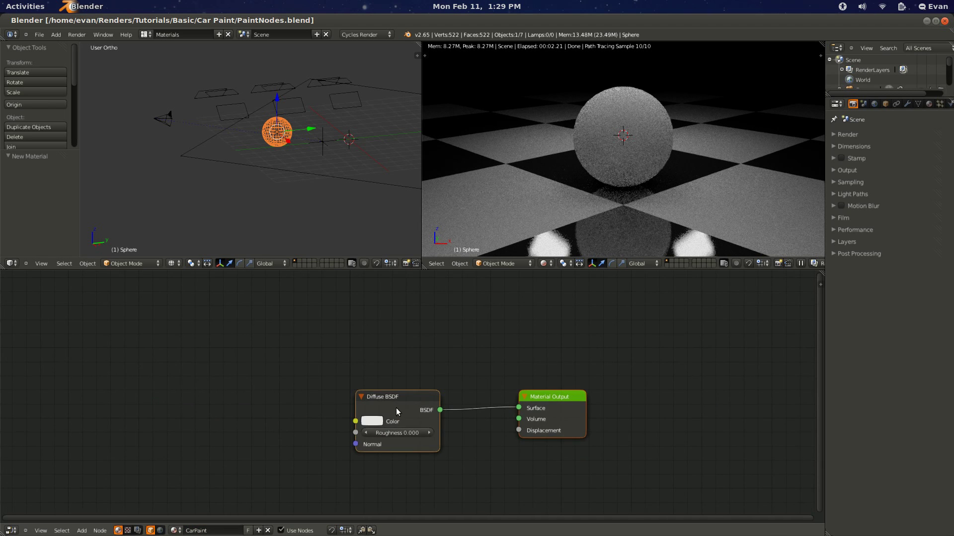
{"action": "middle_click_drag", "start_coordinate": [396, 460], "coordinate": [428, 408]}
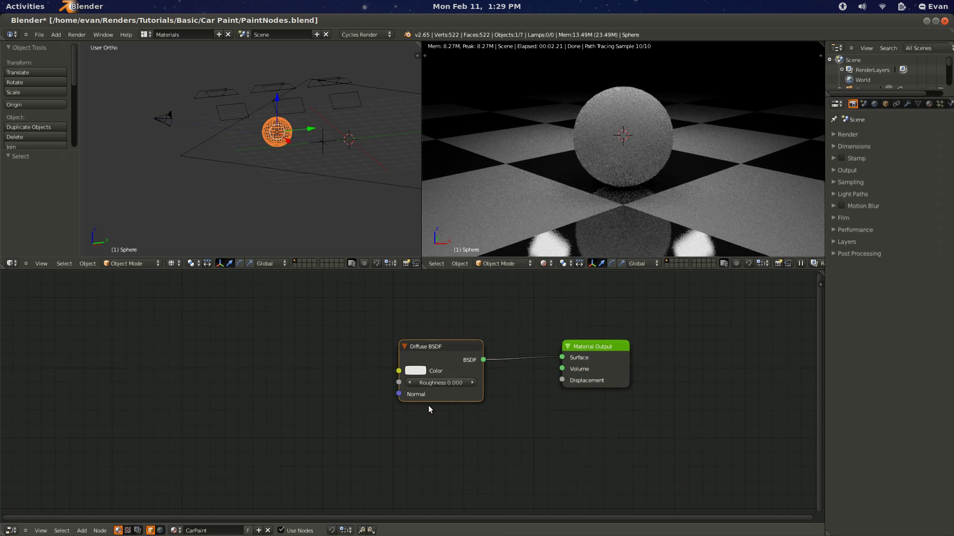
{"action": "middle_click_drag", "start_coordinate": [417, 448], "coordinate": [469, 434]}
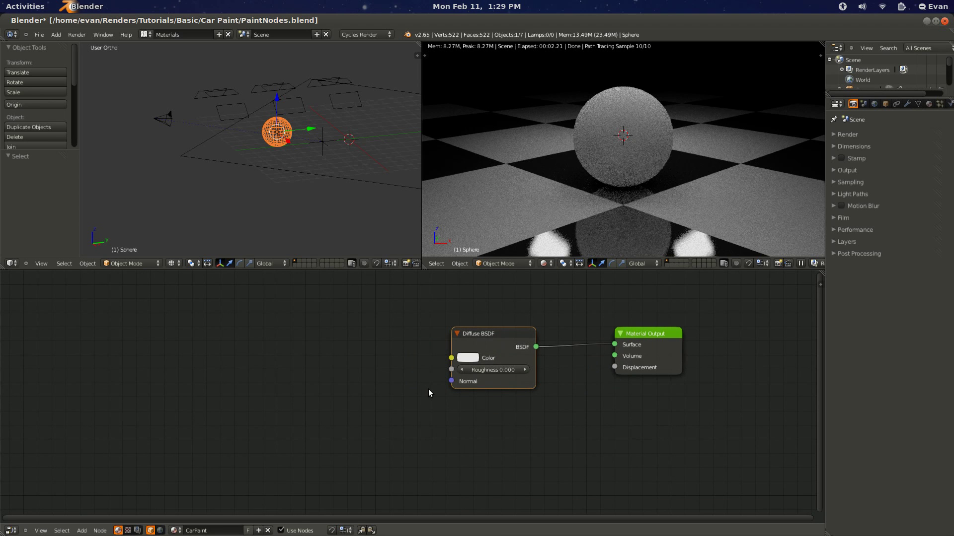
{"action": "middle_click_drag", "start_coordinate": [428, 389], "coordinate": [450, 400]}
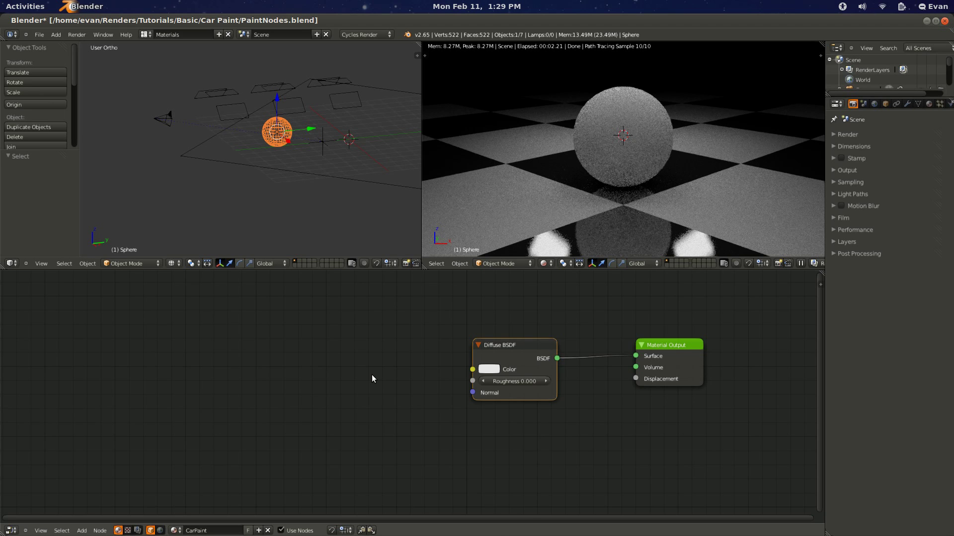
{"action": "middle_click_drag", "start_coordinate": [296, 386], "coordinate": [318, 401]}
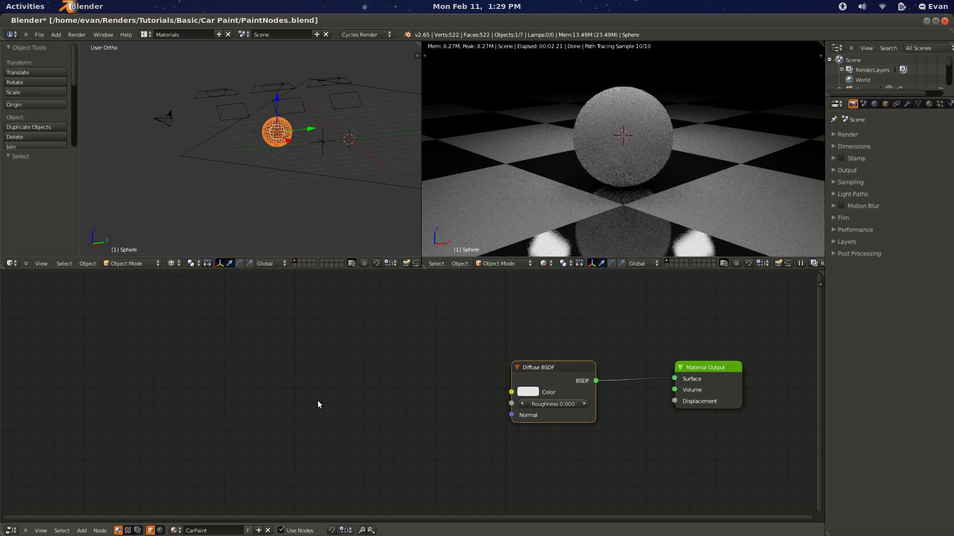
- Add a Voronoi Texture node and link its Color output to the Diffuse BSDF's Color input
{"action": "key", "text": "shift+a"}
{"action": "mouse_move", "coordinate": [319, 402]}
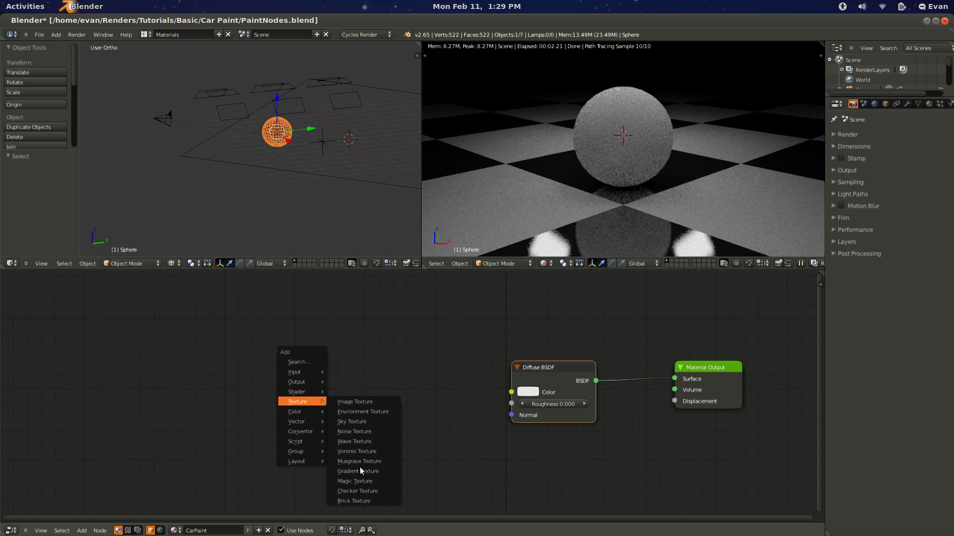
{"action": "left_click", "coordinate": [356, 451]}
{"action": "left_click", "coordinate": [262, 336]}
{"action": "left_click", "coordinate": [528, 374], "text": "shift"}
{"action": "key", "text": "f"}
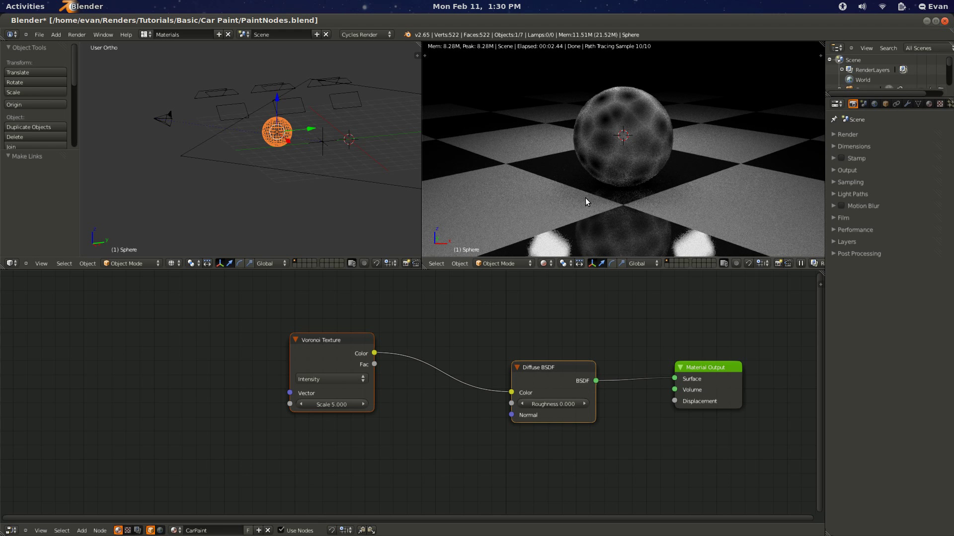
- Set the Voronoi Texture's coloring to Cells and feed its Fac output into the Diffuse BSDF's Color input
{"action": "left_click", "coordinate": [352, 379]}
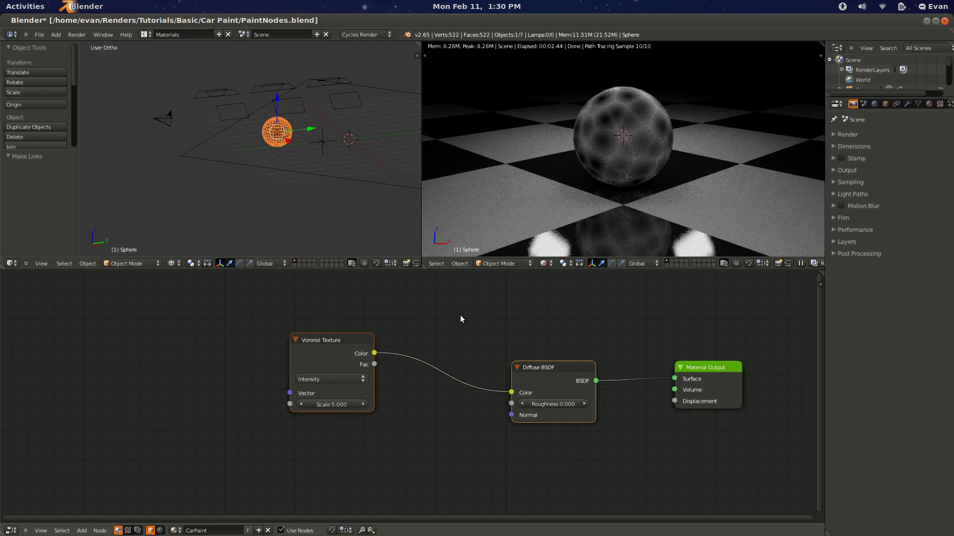
{"action": "left_click", "coordinate": [344, 379]}
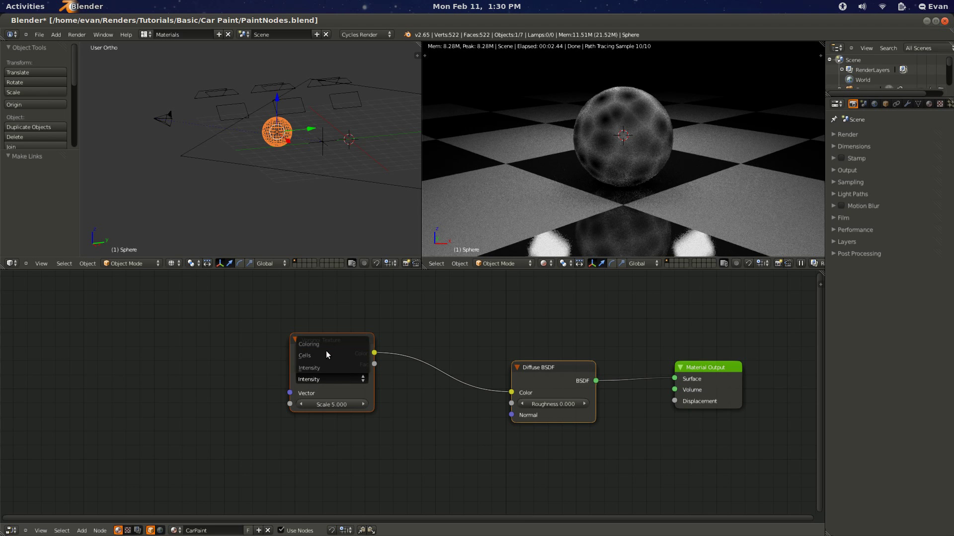
{"action": "left_click", "coordinate": [326, 354]}
{"action": "scroll", "coordinate": [581, 161], "scroll_direction": "up", "scroll_amount": 3}
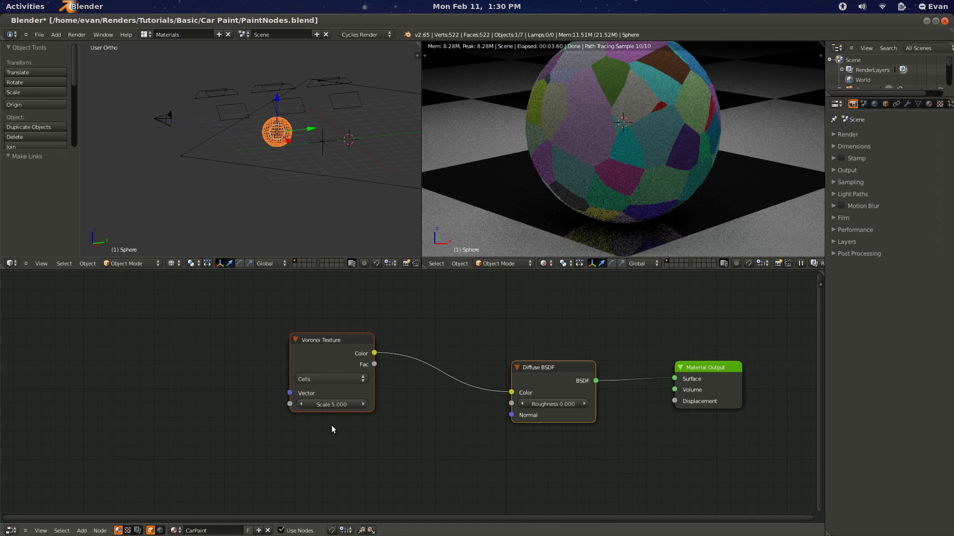
{"action": "left_click_drag", "start_coordinate": [511, 392], "coordinate": [373, 363]}
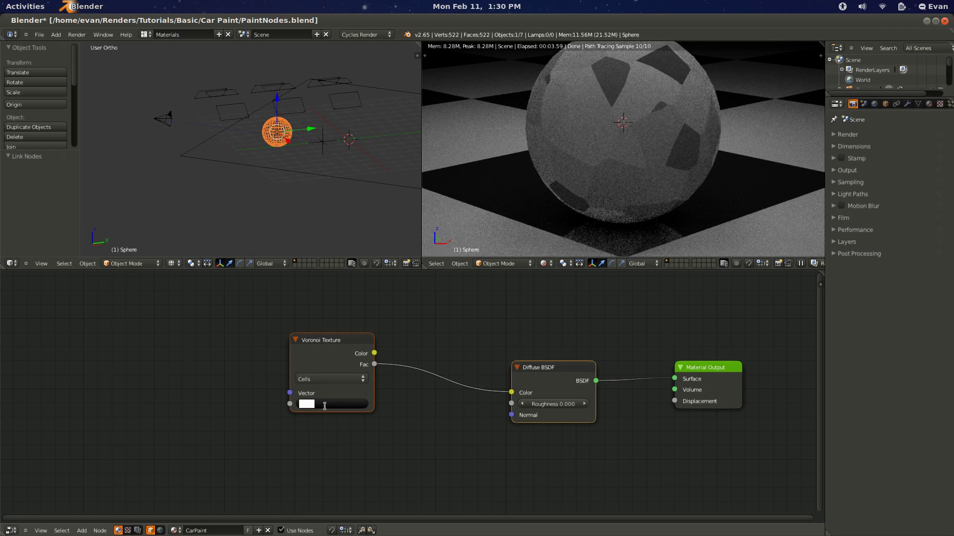
- Set the Voronoi Texture's scale to 550 and inspect the sphere's surface up close in the rendered preview
{"action": "type", "text": "550"}
{"action": "key", "text": "Return"}
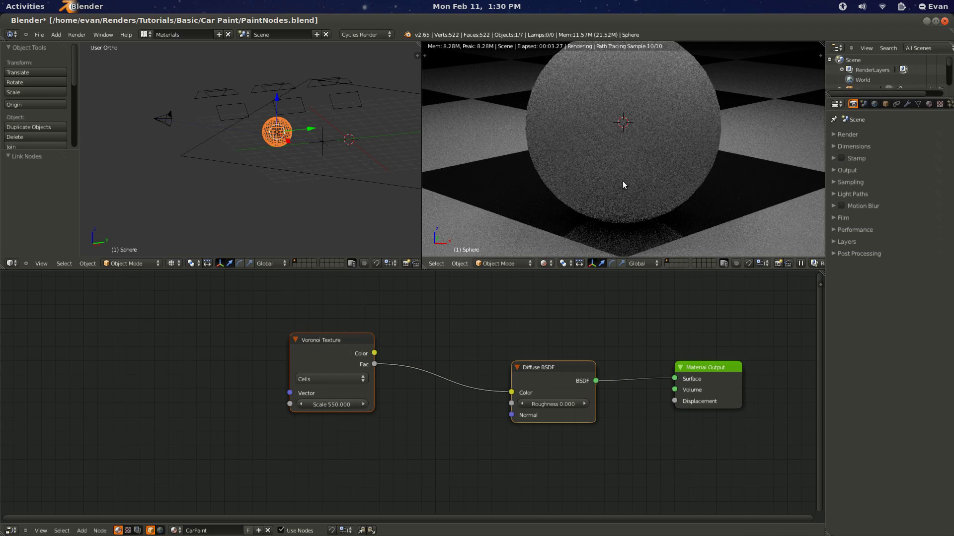
{"action": "scroll", "coordinate": [663, 173], "scroll_direction": "up", "scroll_amount": 3}
{"action": "scroll", "coordinate": [663, 179], "scroll_direction": "down", "scroll_amount": 3}
{"action": "scroll", "coordinate": [663, 179], "scroll_direction": "up", "scroll_amount": 4}
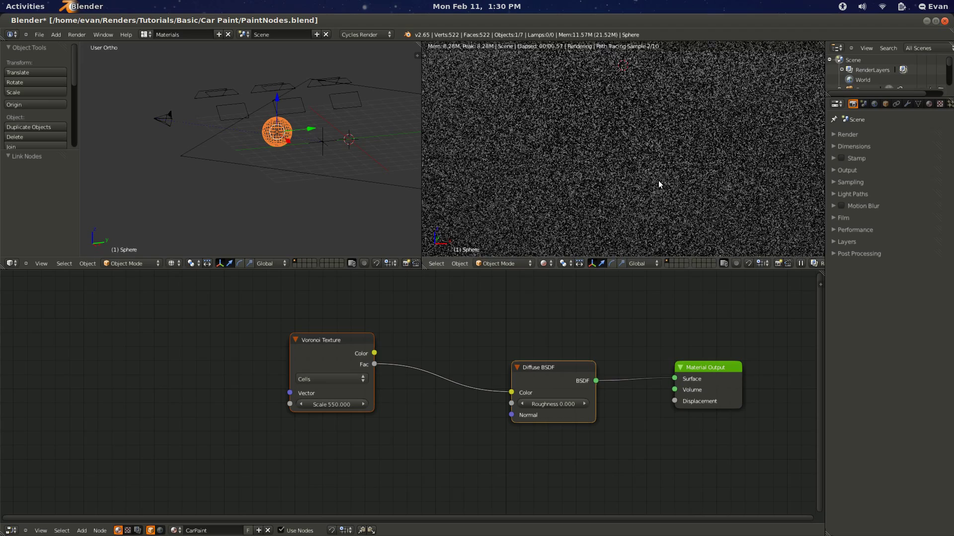
{"action": "scroll", "coordinate": [659, 182], "scroll_direction": "up", "scroll_amount": 1}
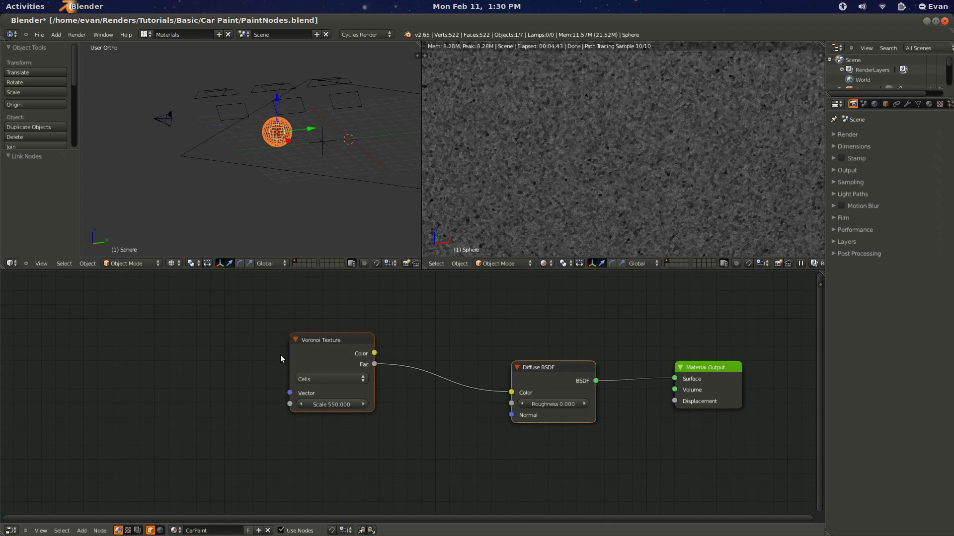
- Move the Voronoi Texture node farther from the Diffuse BSDF and insert a Gamma node on the link between them
{"action": "right_click", "coordinate": [323, 341]}
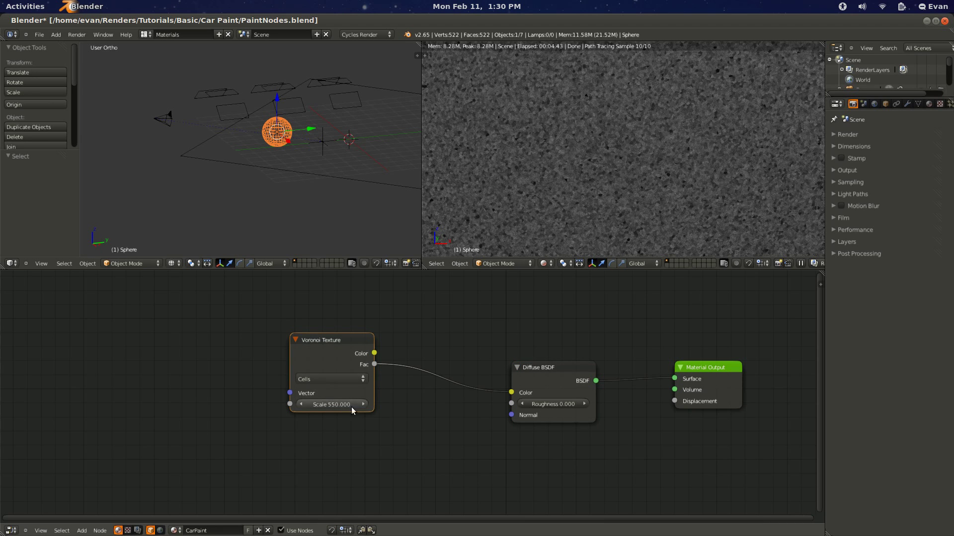
{"action": "scroll", "coordinate": [351, 407], "scroll_direction": "right", "scroll_amount": 4, "text": "ctrl"}
{"action": "left_click_drag", "start_coordinate": [263, 342], "coordinate": [93, 330]}
{"action": "middle_click_drag", "start_coordinate": [186, 404], "coordinate": [393, 421]}
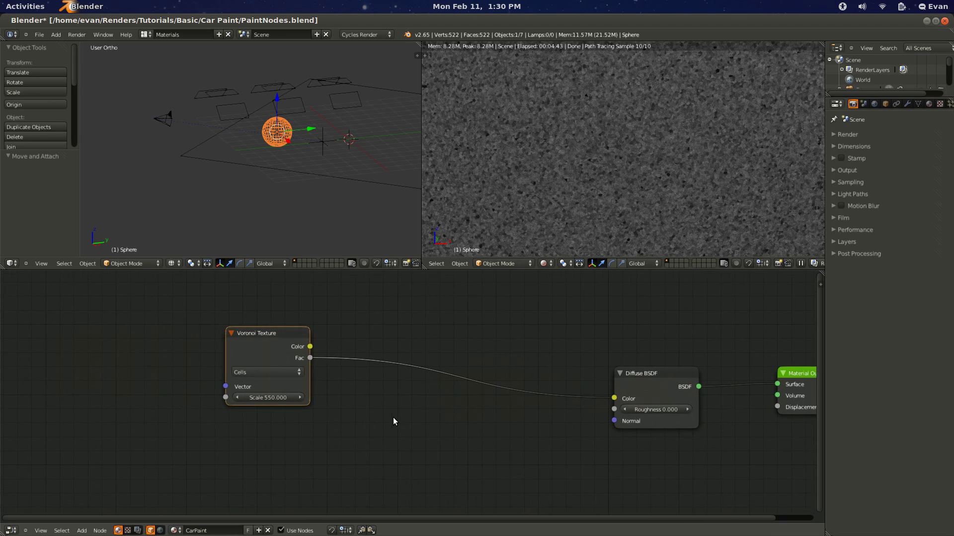
{"action": "key", "text": "shift+a"}
{"action": "mouse_move", "coordinate": [395, 428]}
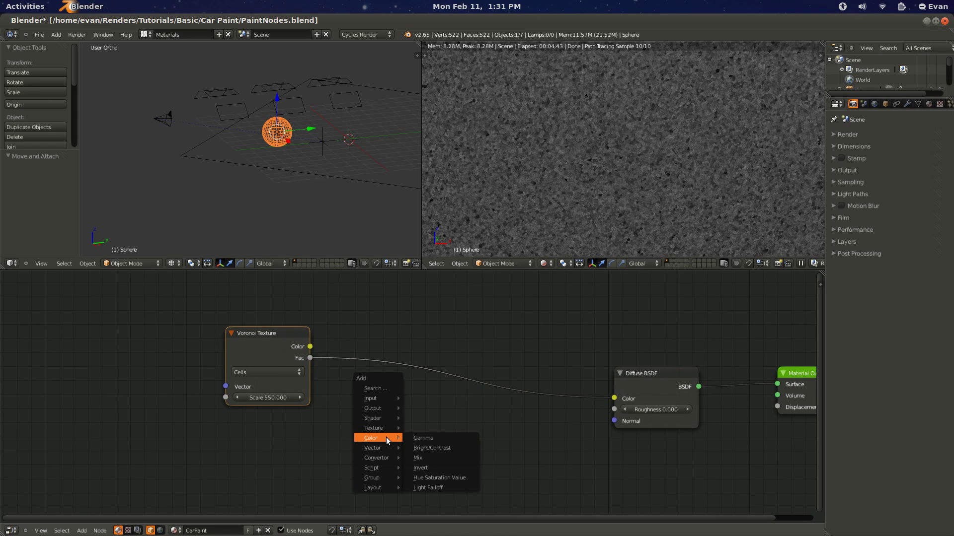
{"action": "left_click", "coordinate": [422, 439]}
{"action": "left_click", "coordinate": [432, 389]}
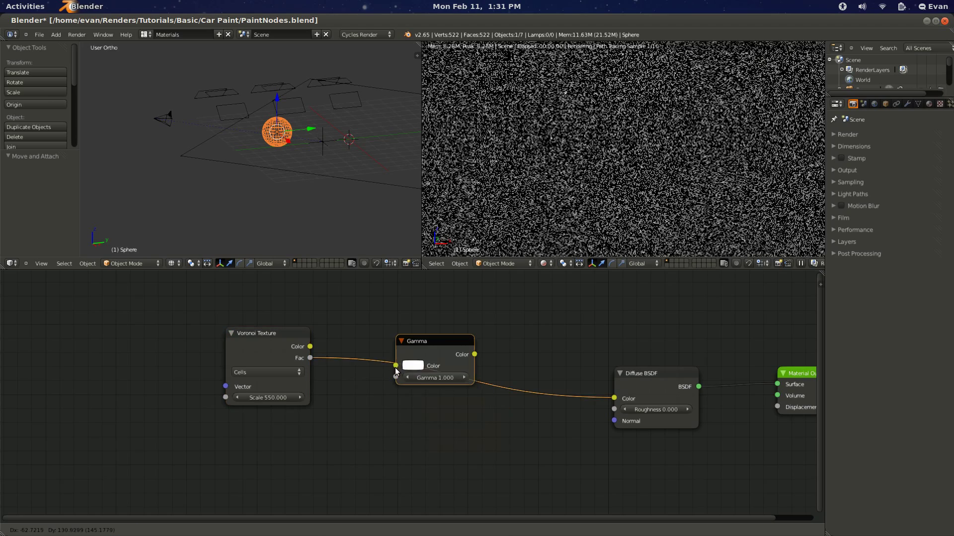
- Set the Gamma node's gamma value to 3.5
{"action": "left_click", "coordinate": [435, 379]}
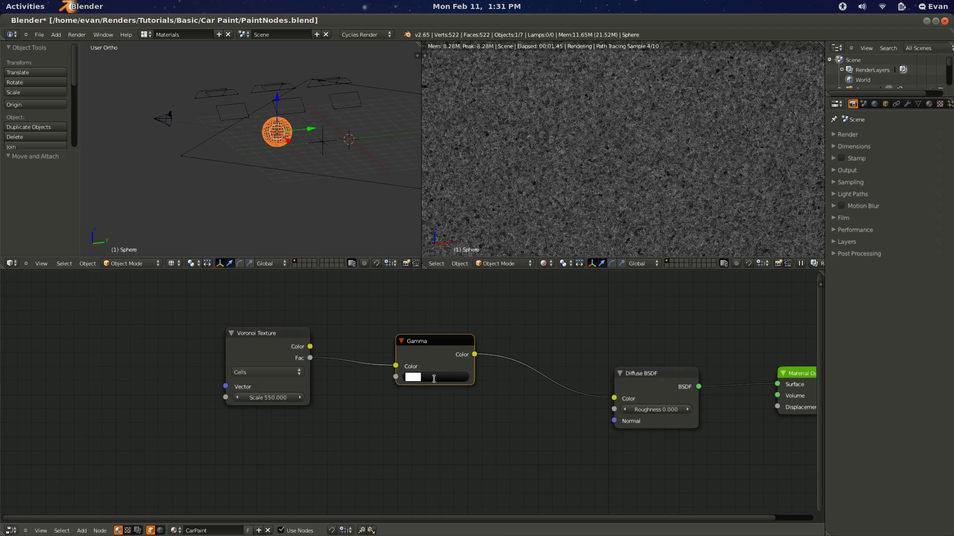
{"action": "type", "text": "3.5"}
{"action": "key", "text": "Return"}
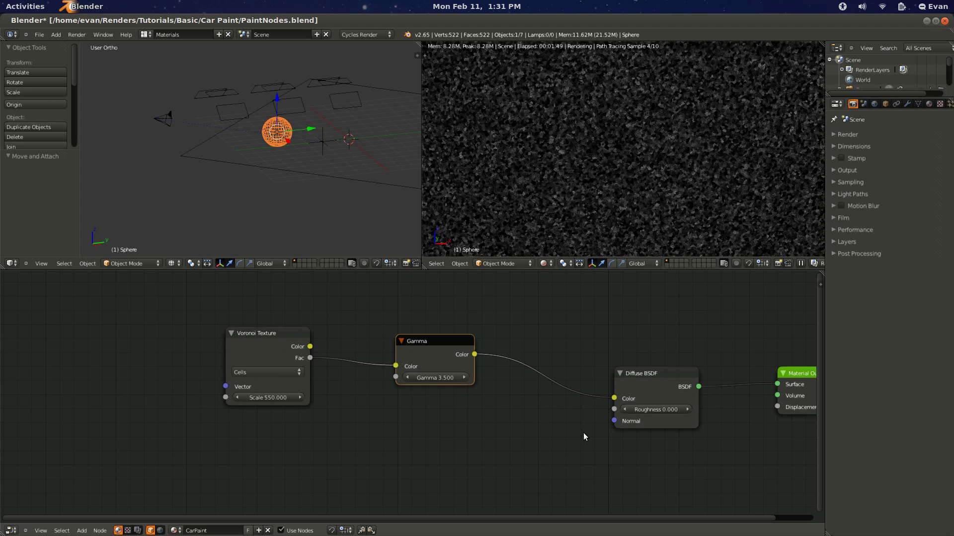
{"action": "scroll", "coordinate": [583, 433], "scroll_direction": "down", "scroll_amount": 1}
{"action": "scroll", "coordinate": [554, 446], "scroll_direction": "up", "scroll_amount": 1}
- Move the Voronoi Texture and Gamma nodes together farther away from the Diffuse BSDF to make room between them
{"action": "middle_click_drag", "start_coordinate": [555, 446], "coordinate": [473, 425]}
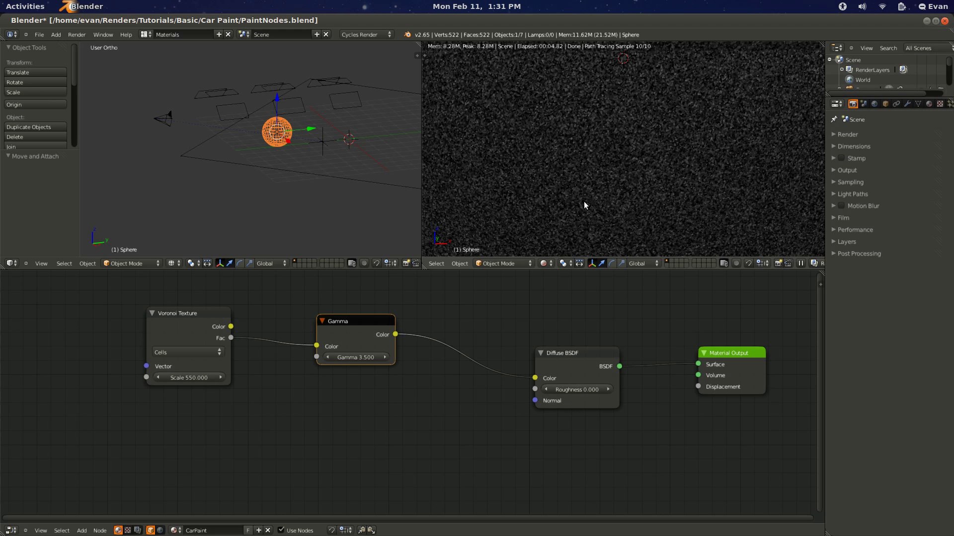
{"action": "scroll", "coordinate": [494, 379], "scroll_direction": "down", "scroll_amount": 2}
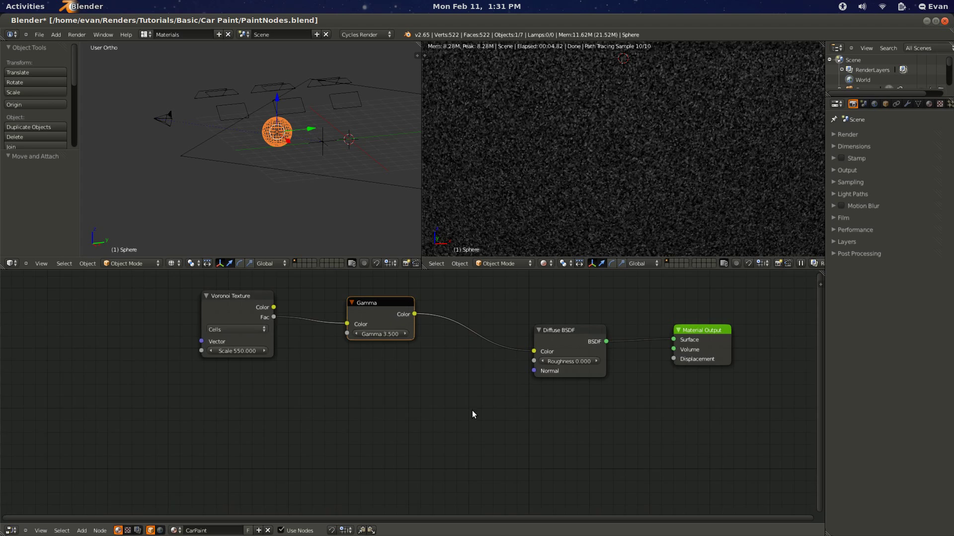
{"action": "middle_click_drag", "start_coordinate": [472, 411], "coordinate": [435, 397]}
{"action": "right_click", "coordinate": [353, 311]}
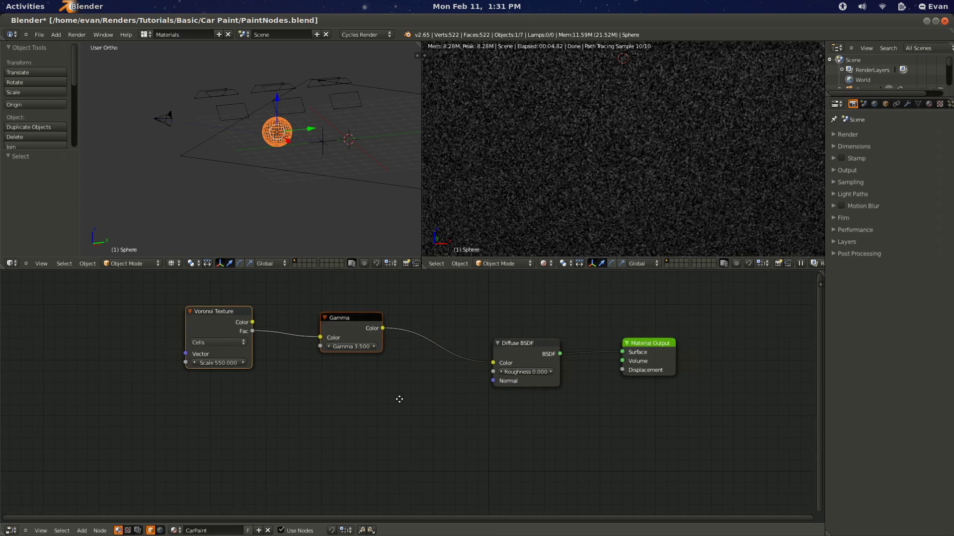
{"action": "key", "text": "g"}
{"action": "left_click", "coordinate": [382, 416]}
{"action": "left_click_drag", "start_coordinate": [494, 411], "coordinate": [544, 344], "text": "ctrl"}
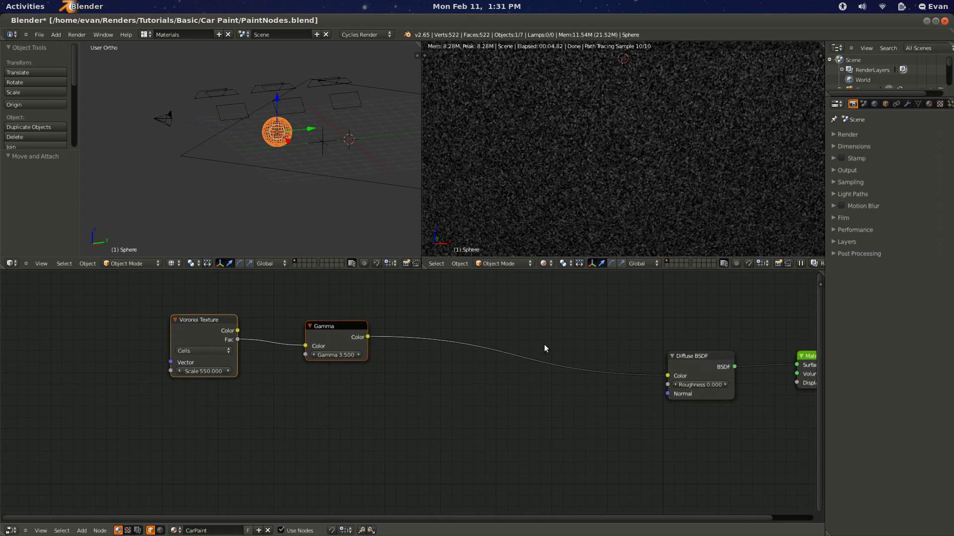
- Detach the Diffuse BSDF from the Gamma and Material Output nodes and place it directly beneath the Gamma node
{"action": "middle_click_drag", "start_coordinate": [692, 361], "coordinate": [612, 339]}
{"action": "left_click_drag", "start_coordinate": [613, 339], "coordinate": [489, 427]}
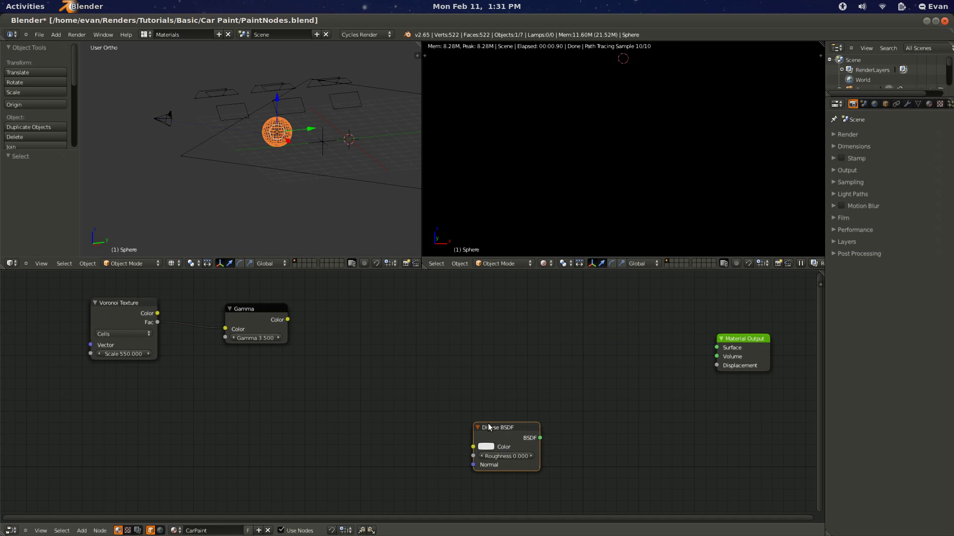
{"action": "left_click_drag", "start_coordinate": [489, 427], "coordinate": [136, 414]}
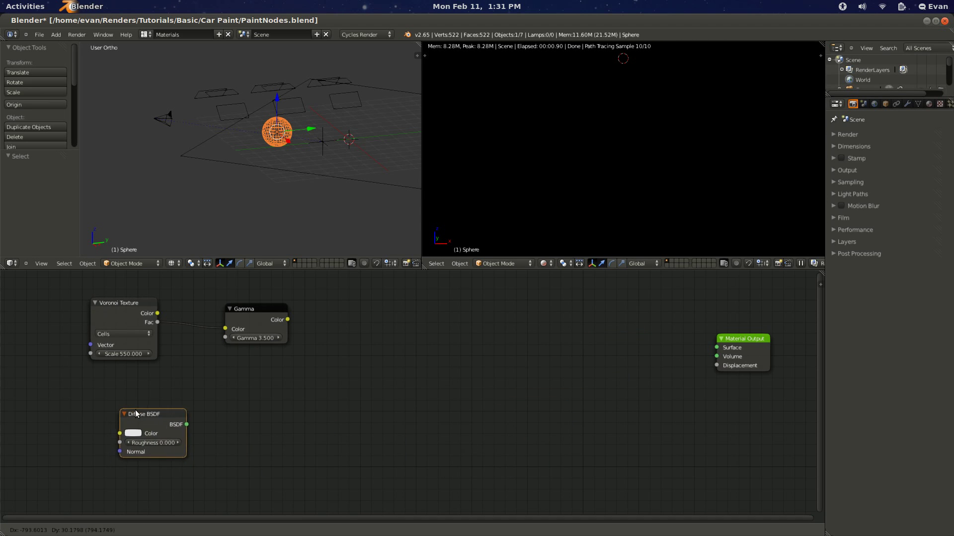
{"action": "key", "text": "g"}
{"action": "left_click", "coordinate": [384, 407]}
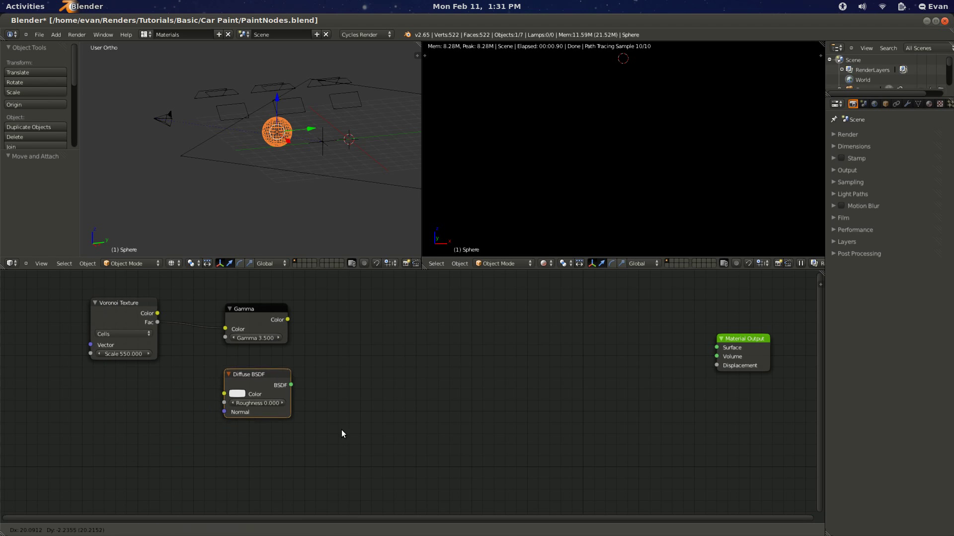
- Add a Mix Shader between the Gamma and Material Output nodes and link its output to the Surface input
{"action": "key", "text": "shift+a"}
{"action": "mouse_move", "coordinate": [421, 378]}
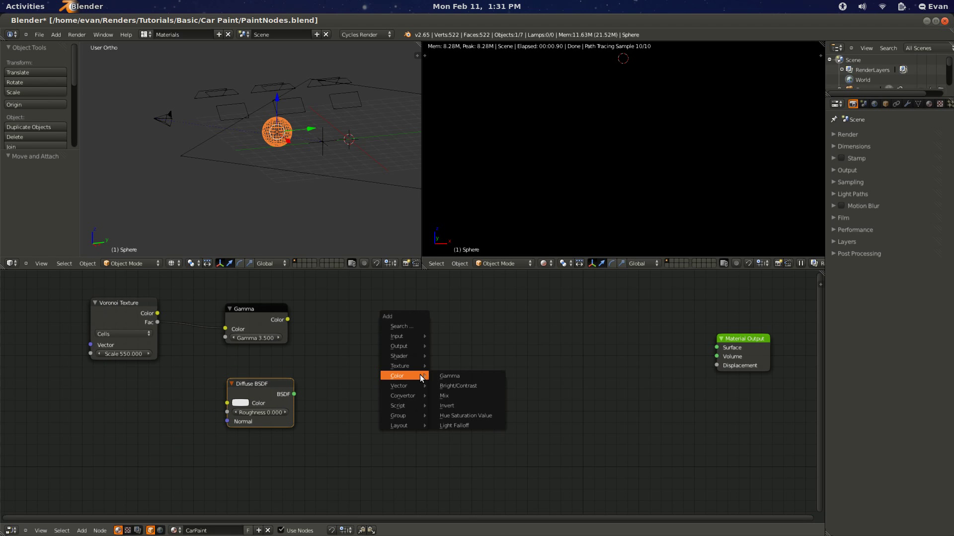
{"action": "mouse_move", "coordinate": [401, 356]}
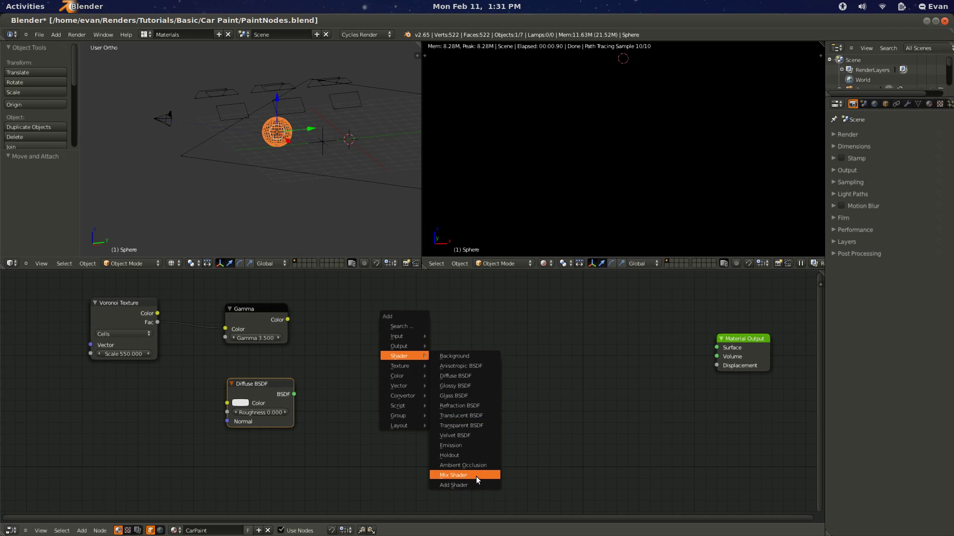
{"action": "left_click", "coordinate": [476, 476]}
{"action": "left_click", "coordinate": [440, 373]}
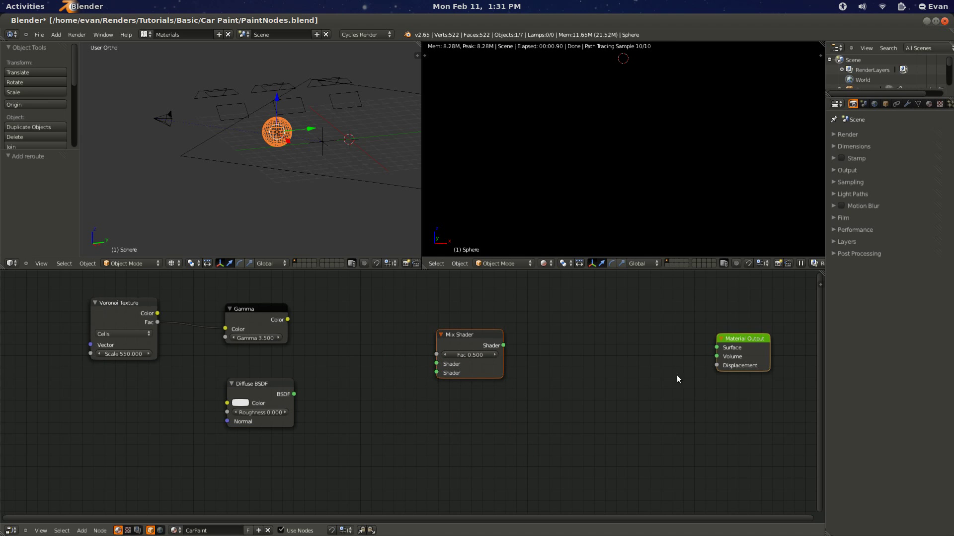
{"action": "key", "text": "f"}
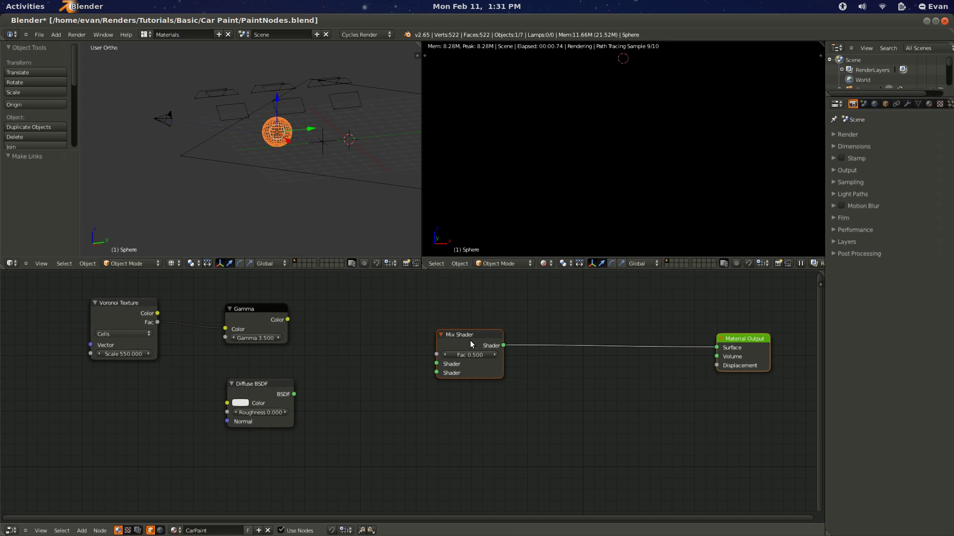
- Link the Gamma's Color output to the Mix Shader's Fac and the Diffuse BSDF to its first Shader input
{"action": "left_click", "coordinate": [467, 338]}
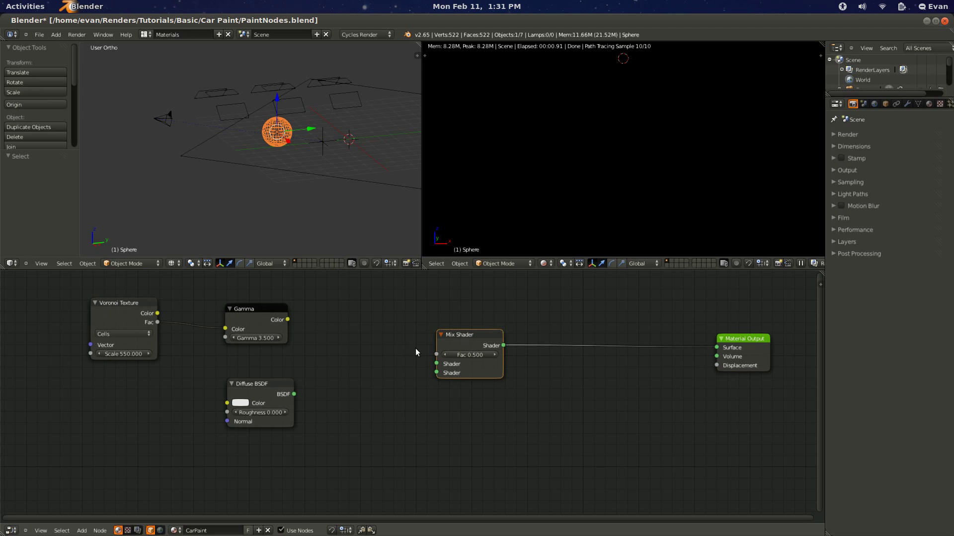
{"action": "left_click_drag", "start_coordinate": [436, 354], "coordinate": [288, 319]}
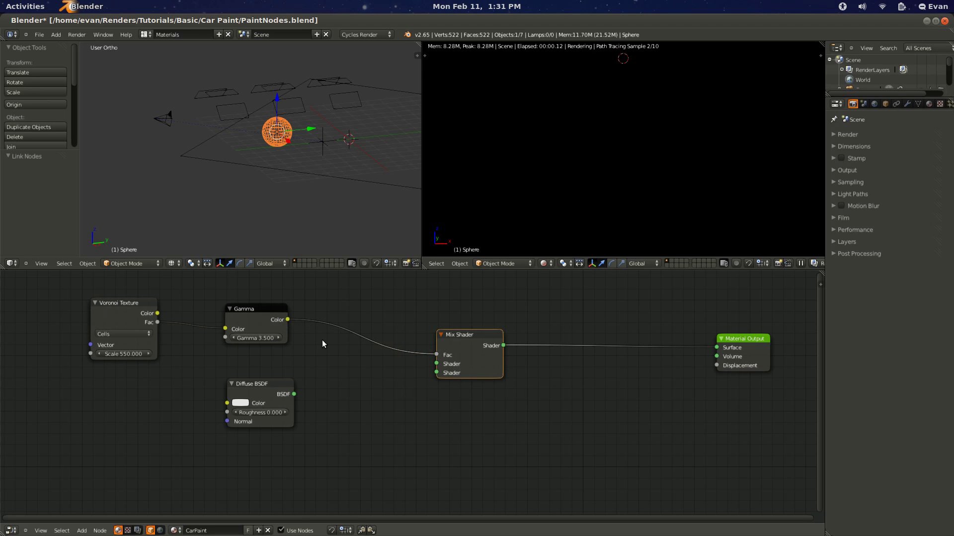
{"action": "left_click_drag", "start_coordinate": [294, 394], "coordinate": [436, 364]}
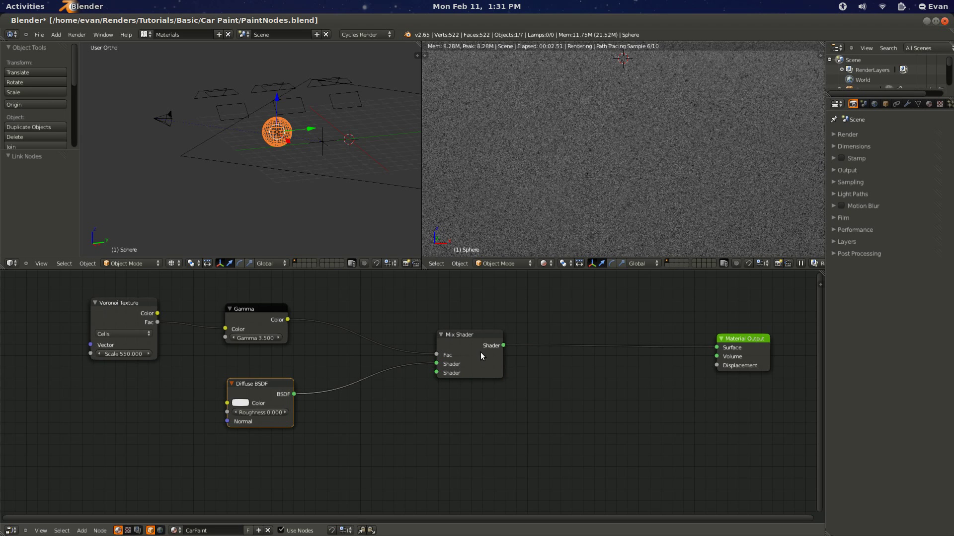
- Add a Glossy BSDF beneath the Mix Shader, link it to the second Shader input, and save the file
{"action": "key", "text": "shift+a"}
{"action": "mouse_move", "coordinate": [450, 431]}
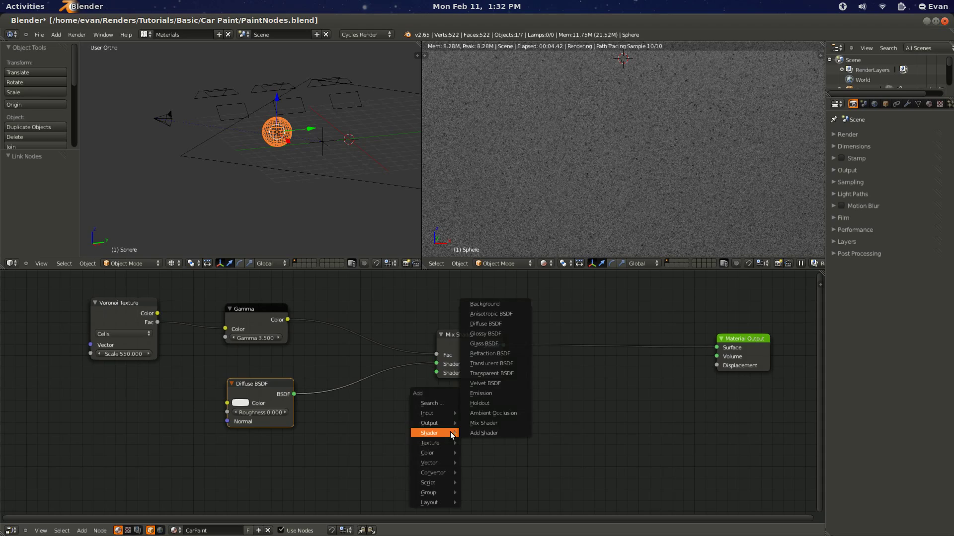
{"action": "left_click", "coordinate": [492, 334]}
{"action": "left_click", "coordinate": [368, 420]}
{"action": "left_click", "coordinate": [475, 346], "text": "shift"}
{"action": "key", "text": "f"}
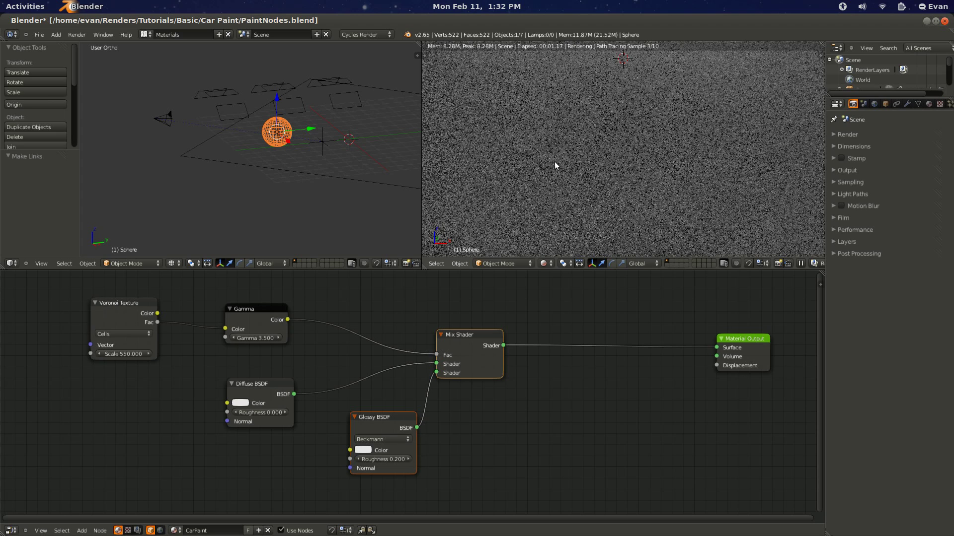
{"action": "key", "text": "ctrl+s"}
{"action": "left_click", "coordinate": [592, 190]}
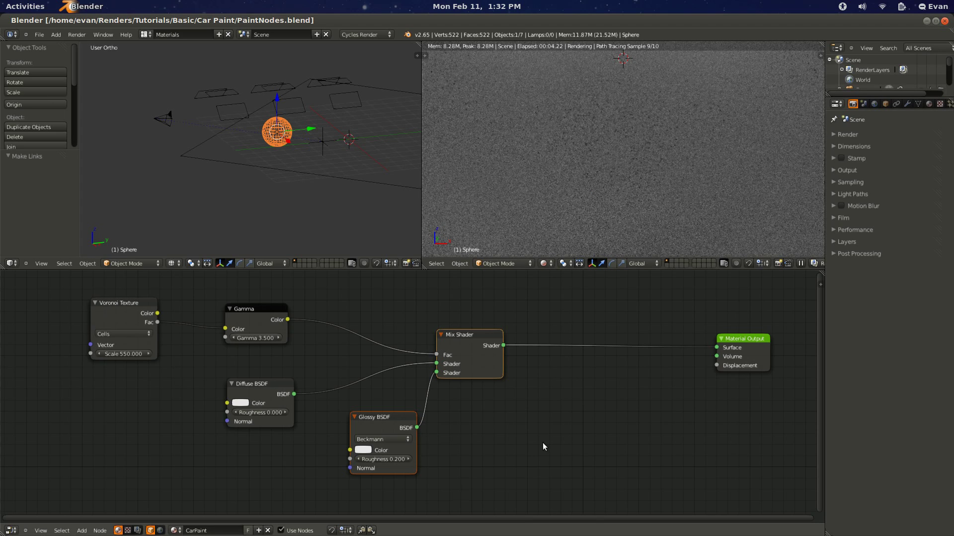
- Set the Glossy BSDF's distribution to GGX and its roughness to 0.3, and save the file
{"action": "left_click", "coordinate": [387, 440]}
{"action": "left_click", "coordinate": [381, 440]}
{"action": "left_click", "coordinate": [384, 411]}
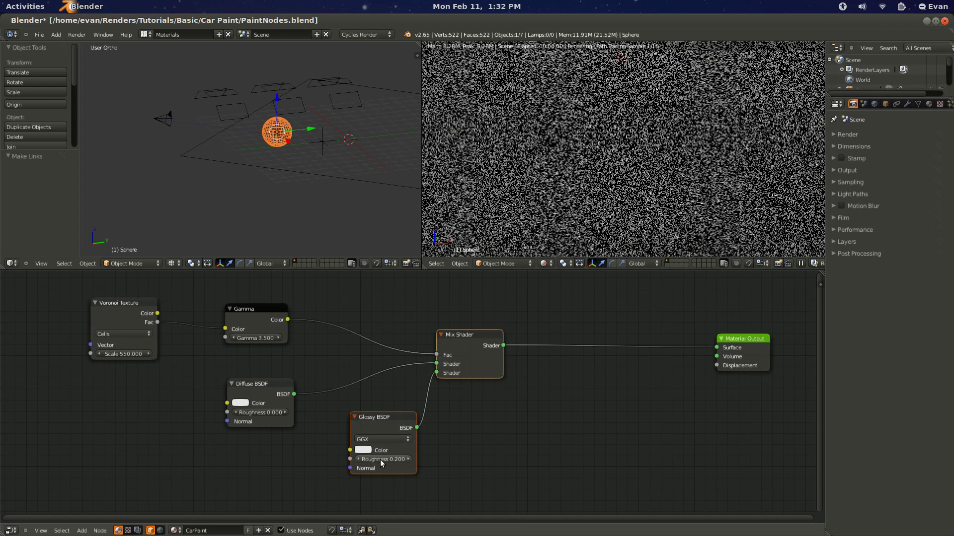
{"action": "left_click", "coordinate": [380, 460]}
{"action": "type", "text": "0.3"}
{"action": "key", "text": "Return"}
{"action": "key", "text": "ctrl+s"}
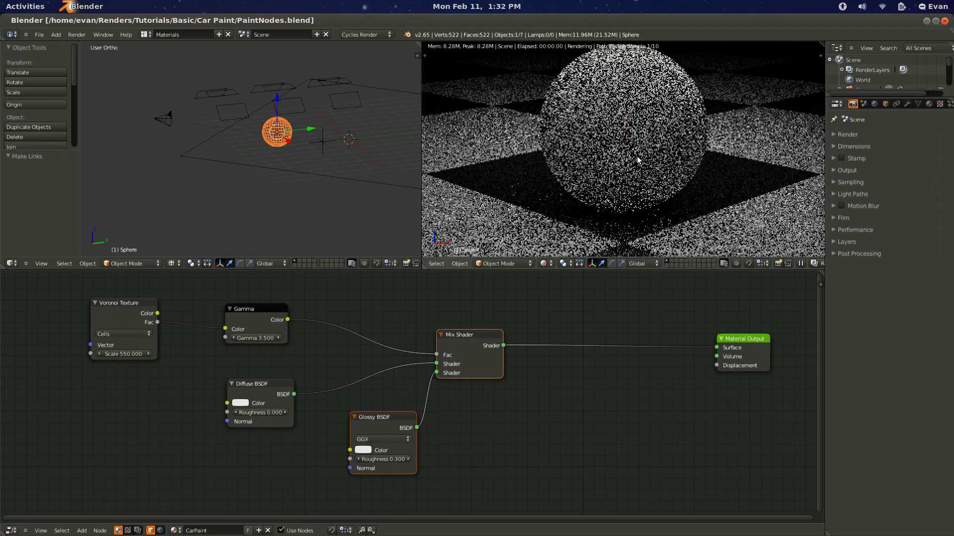
{"action": "scroll", "coordinate": [637, 154], "scroll_direction": "down", "scroll_amount": 6}
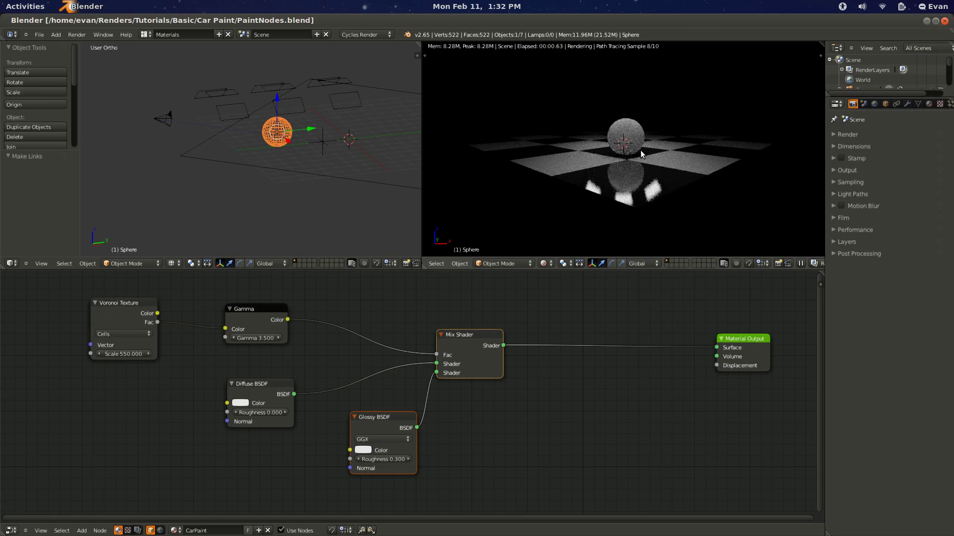
{"action": "scroll", "coordinate": [639, 151], "scroll_direction": "up", "scroll_amount": 6}
{"action": "scroll", "coordinate": [638, 151], "scroll_direction": "down", "scroll_amount": 1}
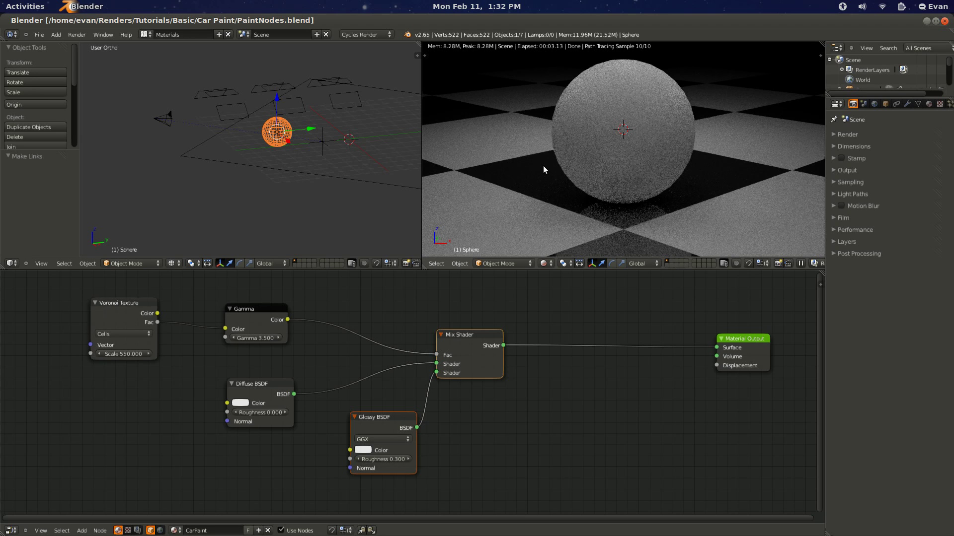
- Move the Diffuse BSDF farther from the Glossy BSDF, set its color to bright blue, and examine the flakes on the sphere
{"action": "middle_click_drag", "start_coordinate": [509, 460], "coordinate": [557, 430]}
{"action": "left_click", "coordinate": [293, 350]}
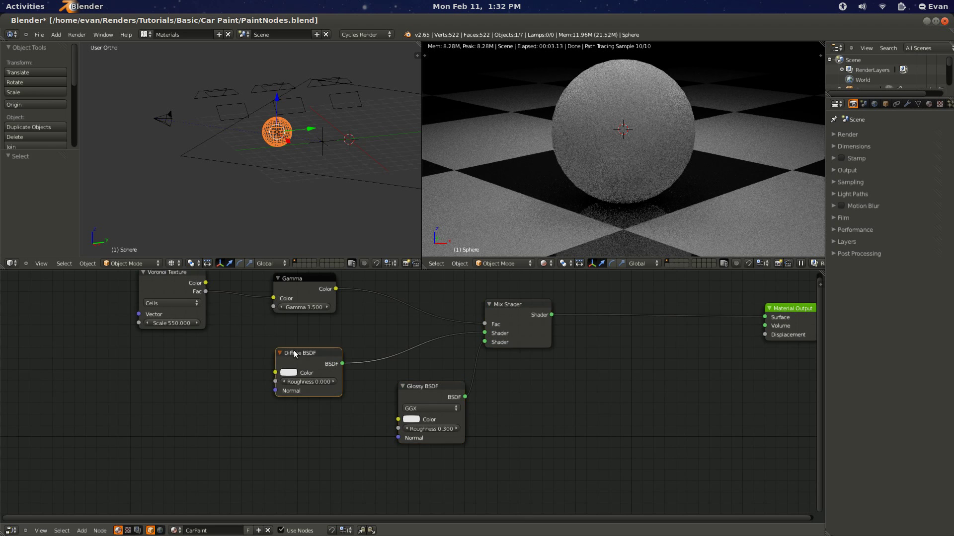
{"action": "left_click_drag", "start_coordinate": [332, 395], "coordinate": [275, 411]}
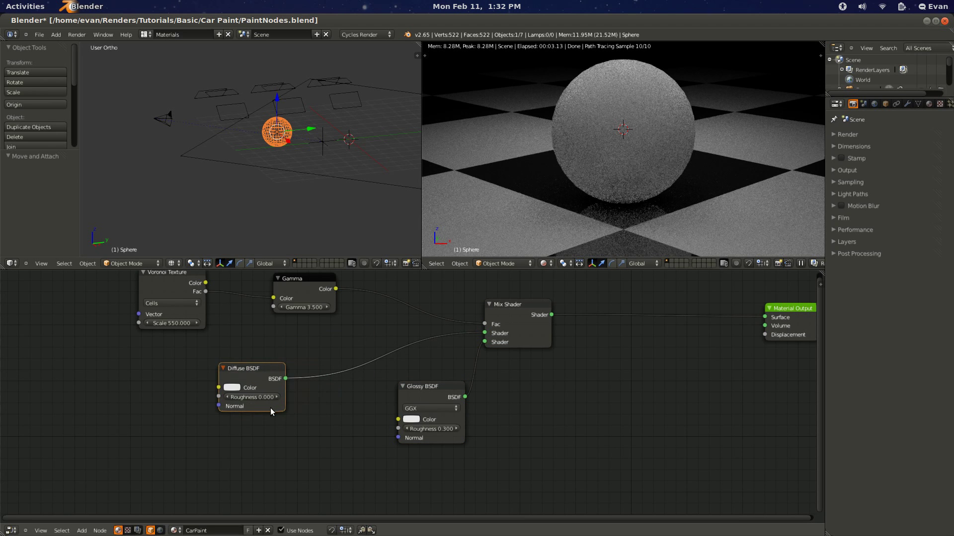
{"action": "left_click", "coordinate": [230, 388]}
{"action": "left_click_drag", "start_coordinate": [269, 292], "coordinate": [284, 276]}
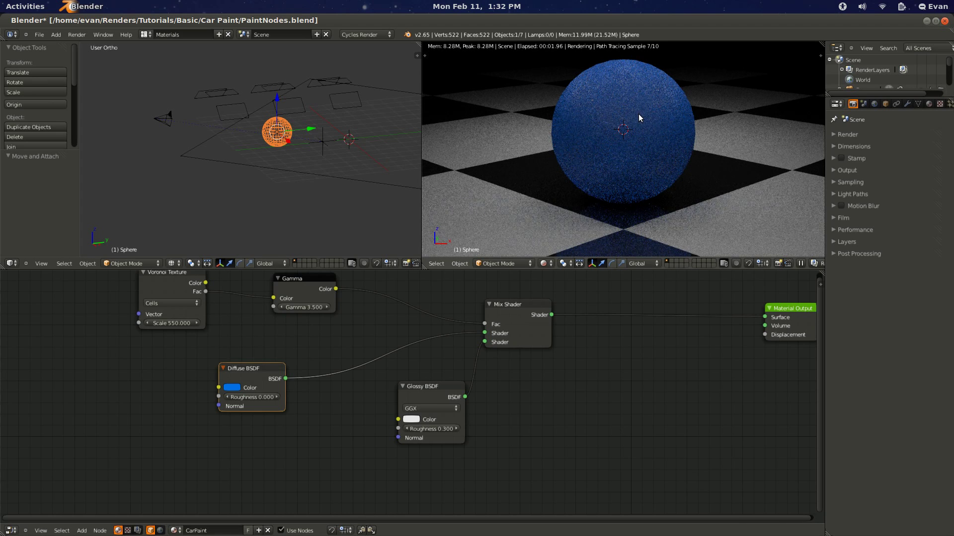
{"action": "middle_click_drag", "start_coordinate": [612, 132], "coordinate": [606, 136]}
{"action": "scroll", "coordinate": [603, 138], "scroll_direction": "up", "scroll_amount": 5}
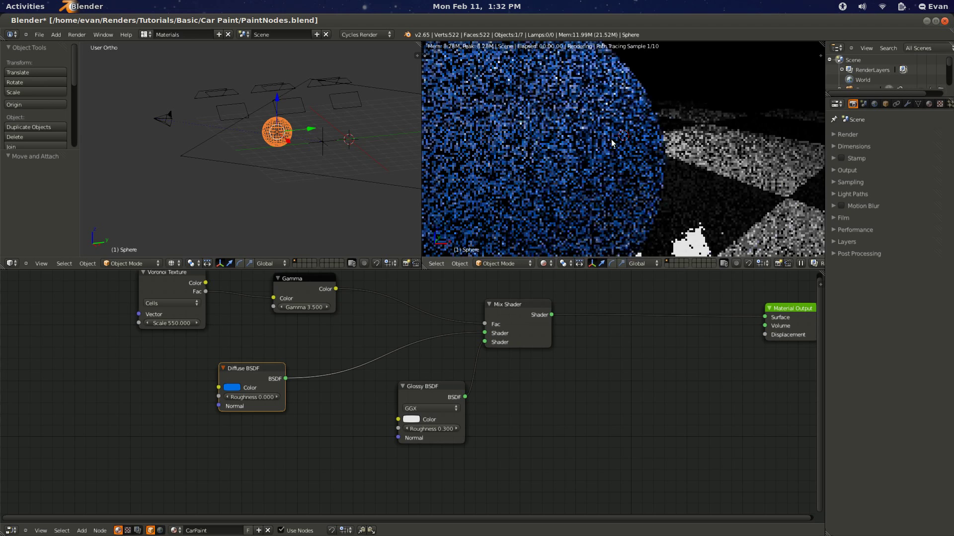
{"action": "scroll", "coordinate": [612, 143], "scroll_direction": "down", "scroll_amount": 5}
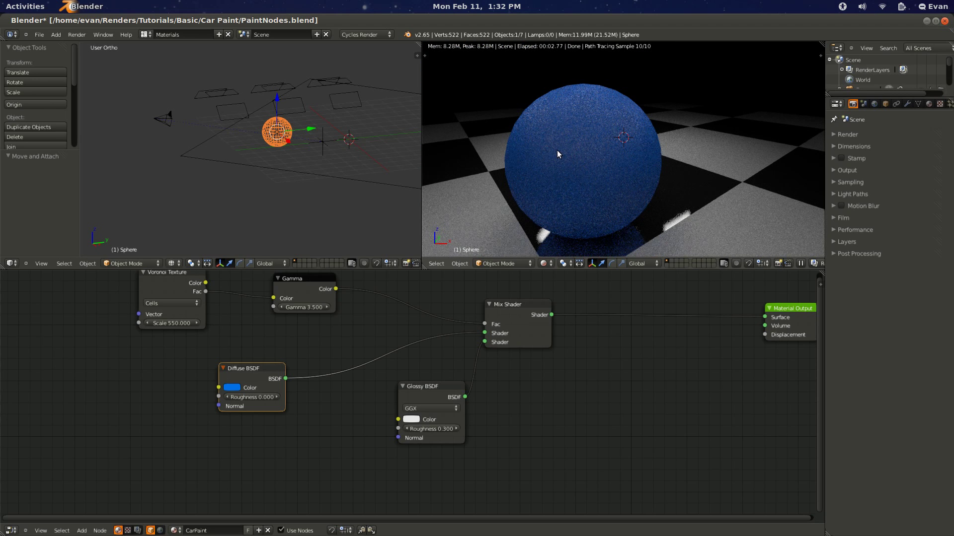
{"action": "scroll", "coordinate": [558, 151], "scroll_direction": "up", "scroll_amount": 5}
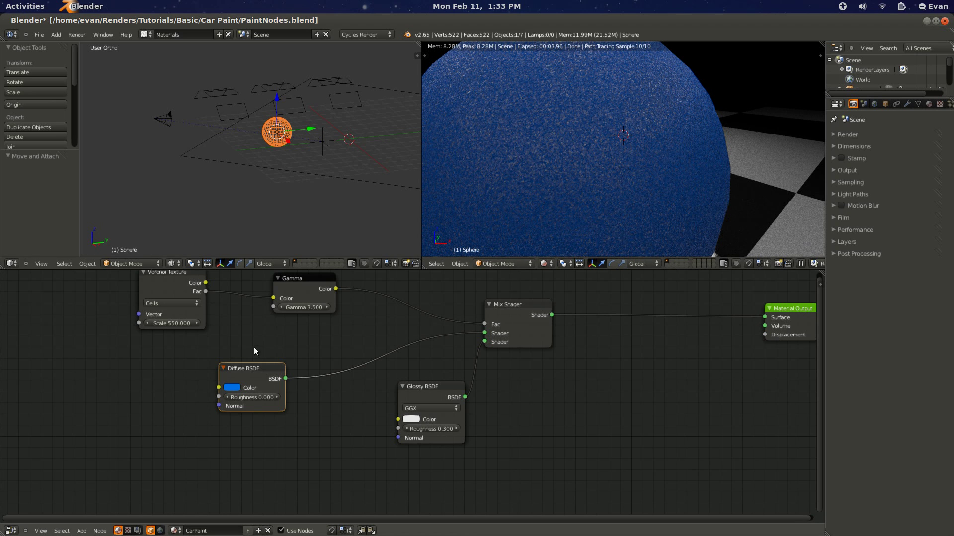
- Set the Voronoi Texture's scale to 560 and save the file
{"action": "middle_click_drag", "start_coordinate": [197, 332], "coordinate": [214, 345]}
{"action": "left_click", "coordinate": [198, 336]}
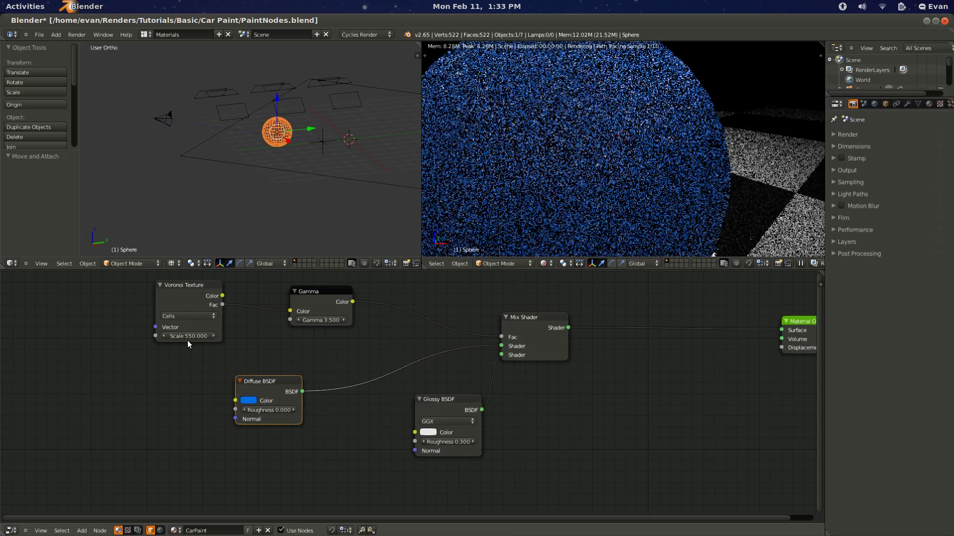
{"action": "type", "text": "560"}
{"action": "key", "text": "Return"}
{"action": "key", "text": "ctrl+s"}
{"action": "left_click", "coordinate": [594, 394]}
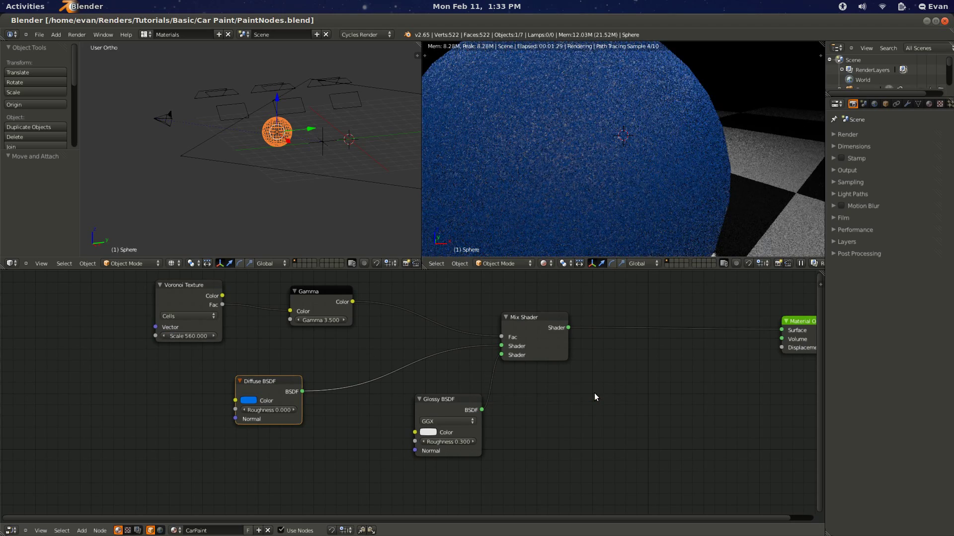
- Move the blue Diffuse BSDF farther away from the Mix Shader and save the file
{"action": "middle_click_drag", "start_coordinate": [578, 404], "coordinate": [616, 401]}
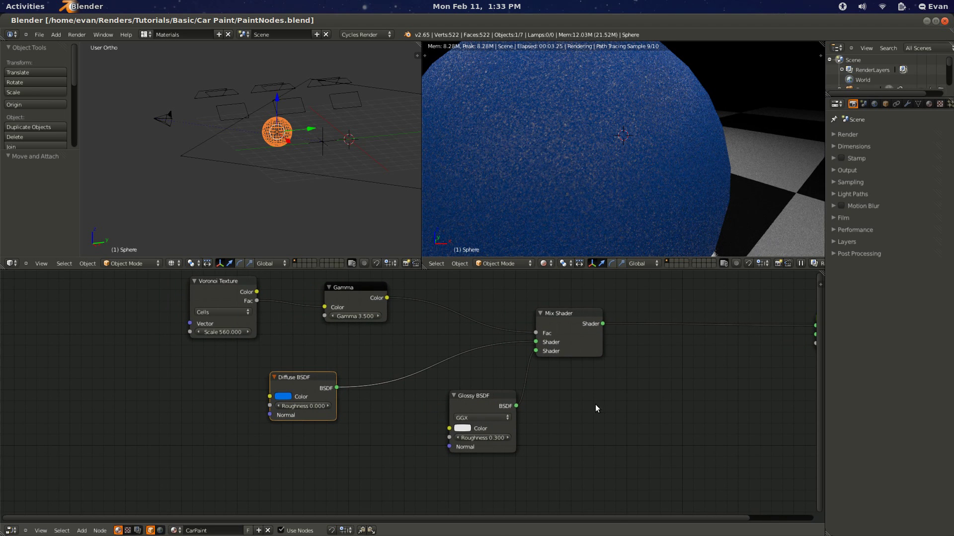
{"action": "middle_click_drag", "start_coordinate": [319, 397], "coordinate": [358, 388]}
{"action": "left_click_drag", "start_coordinate": [347, 368], "coordinate": [257, 371]}
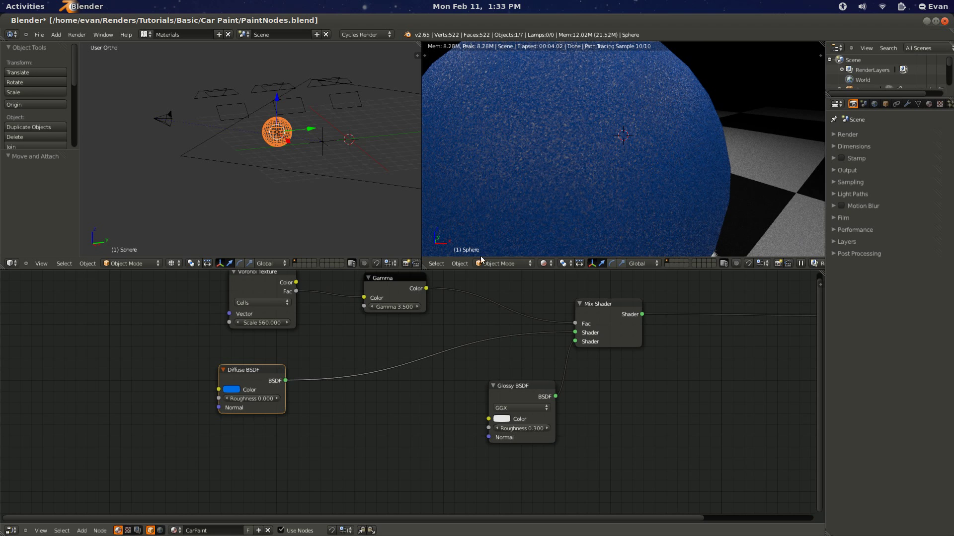
{"action": "scroll", "coordinate": [640, 115], "scroll_direction": "down", "scroll_amount": 4}
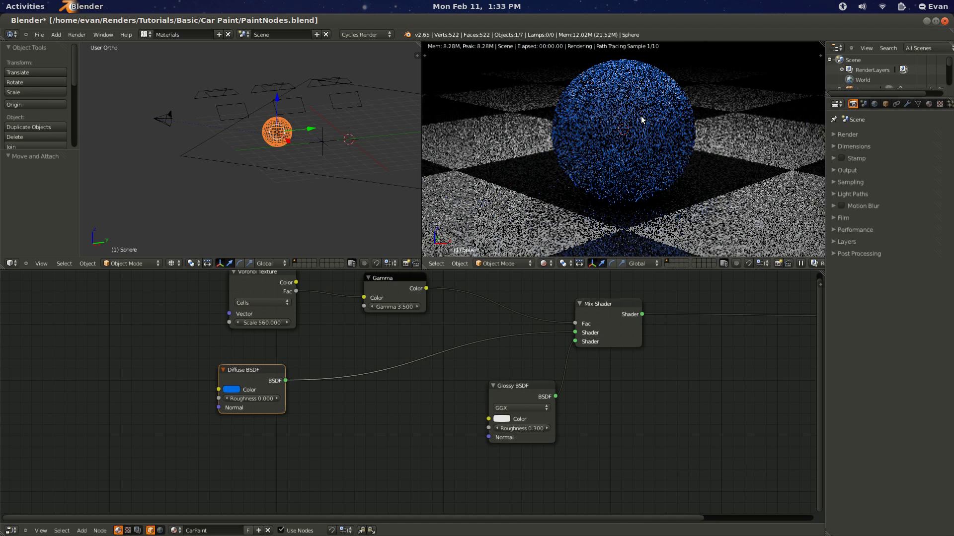
{"action": "key", "text": "ctrl+s"}
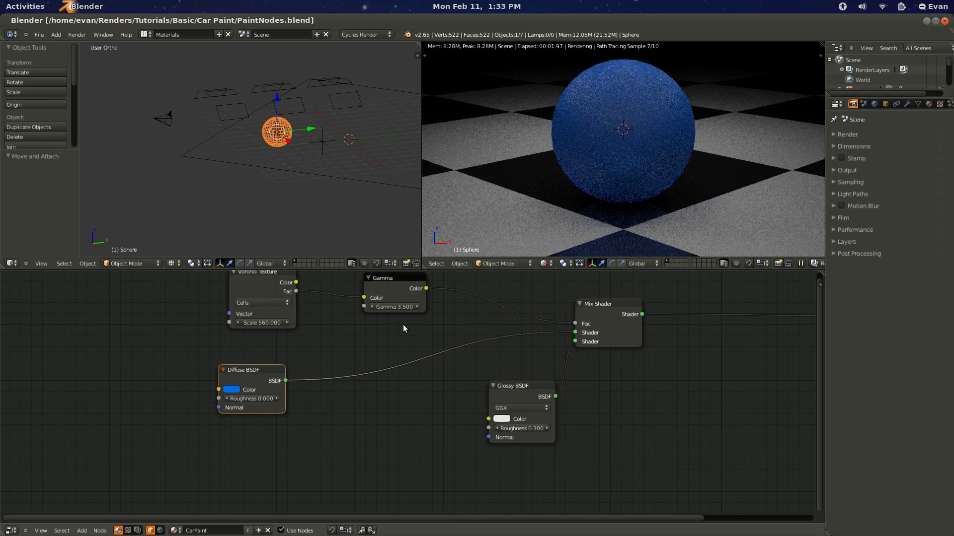
- Move the Gamma node away from the Voronoi Texture to sit close to the Mix Shader
{"action": "middle_click_drag", "start_coordinate": [395, 273], "coordinate": [389, 323]}
{"action": "left_click", "coordinate": [389, 326]}
{"action": "left_click_drag", "start_coordinate": [388, 324], "coordinate": [507, 317]}
- Cut the blue Diffuse BSDF's link to the Mix Shader and delete that node
{"action": "middle_click_drag", "start_coordinate": [459, 404], "coordinate": [492, 373]}
{"action": "right_click_drag", "start_coordinate": [492, 373], "coordinate": [346, 392], "text": "ctrl"}
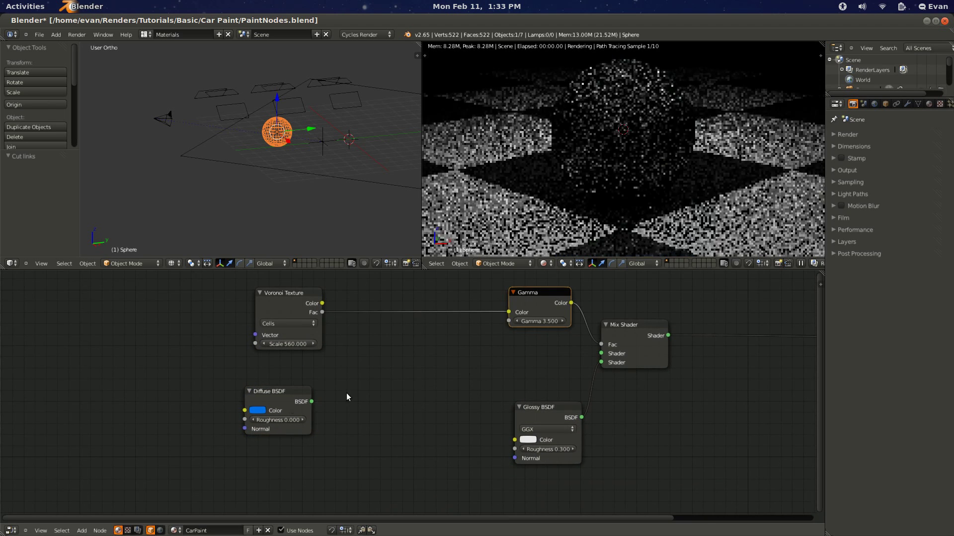
{"action": "left_click_drag", "start_coordinate": [262, 400], "coordinate": [200, 419]}
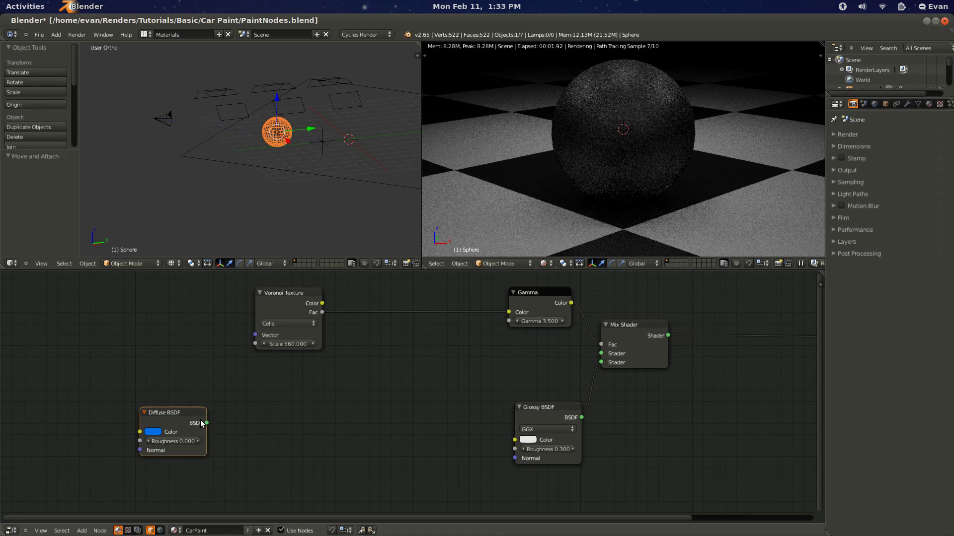
{"action": "key", "text": "x"}
- Add a second Mix Shader and link its output to the first Shader input of the existing Mix Shader
{"action": "key", "text": "shift+a"}
{"action": "mouse_move", "coordinate": [383, 390]}
{"action": "left_click", "coordinate": [410, 508]}
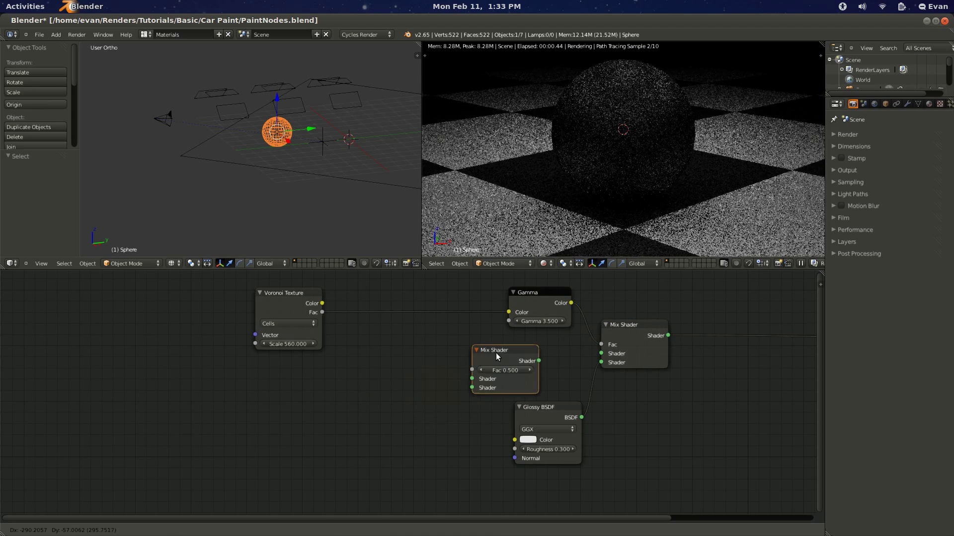
{"action": "left_click", "coordinate": [414, 382]}
{"action": "left_click", "coordinate": [633, 323], "text": "shift"}
{"action": "key", "text": "f"}
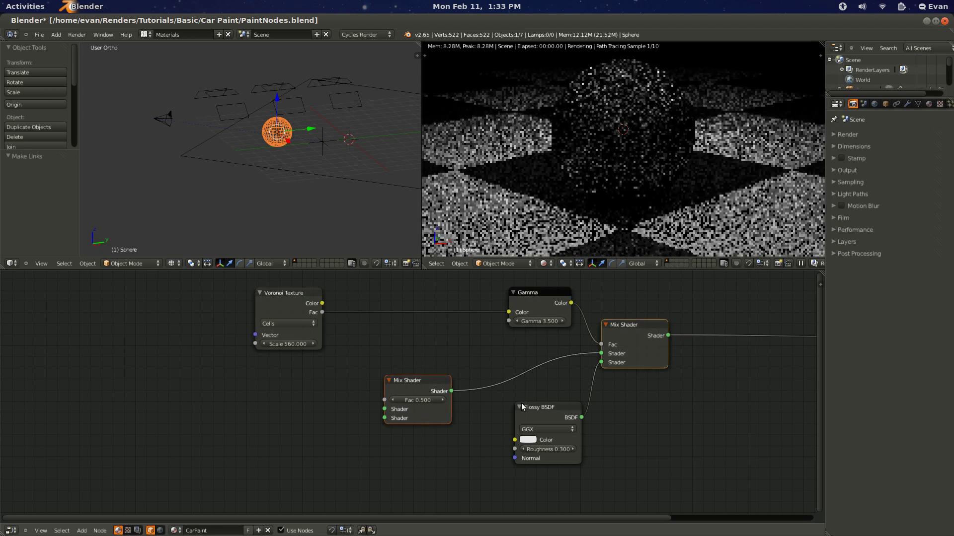
- Move the Voronoi Texture next to the Gamma node and place the new Mix Shader between the Gamma and Glossy BSDF
{"action": "left_click_drag", "start_coordinate": [412, 379], "coordinate": [434, 355]}
{"action": "middle_click_drag", "start_coordinate": [435, 382], "coordinate": [477, 378]}
{"action": "left_click_drag", "start_coordinate": [316, 294], "coordinate": [475, 280]}
{"action": "left_click_drag", "start_coordinate": [470, 352], "coordinate": [563, 345]}
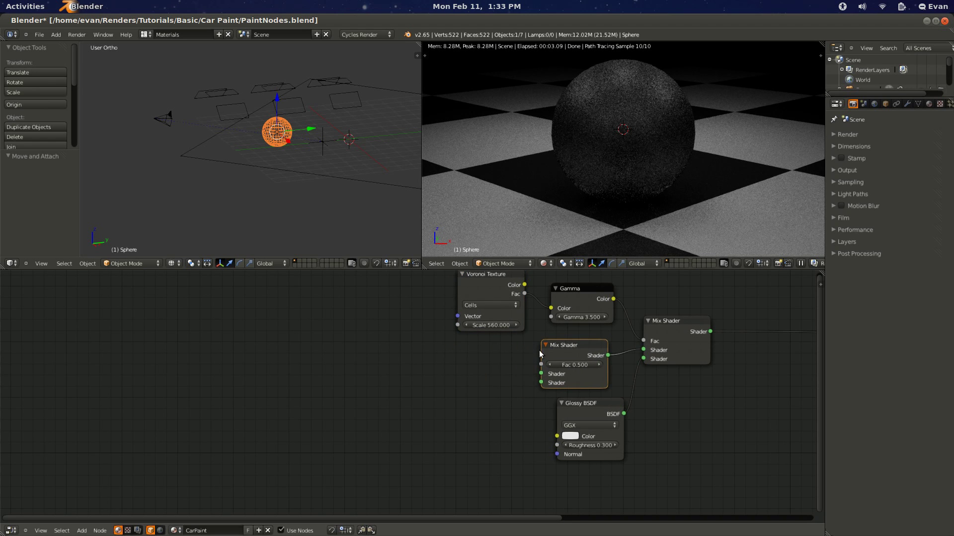
- Add a Diffuse BSDF in front of the new Mix Shader and duplicate it, placing the copy beneath the original
{"action": "key", "text": "shift+a"}
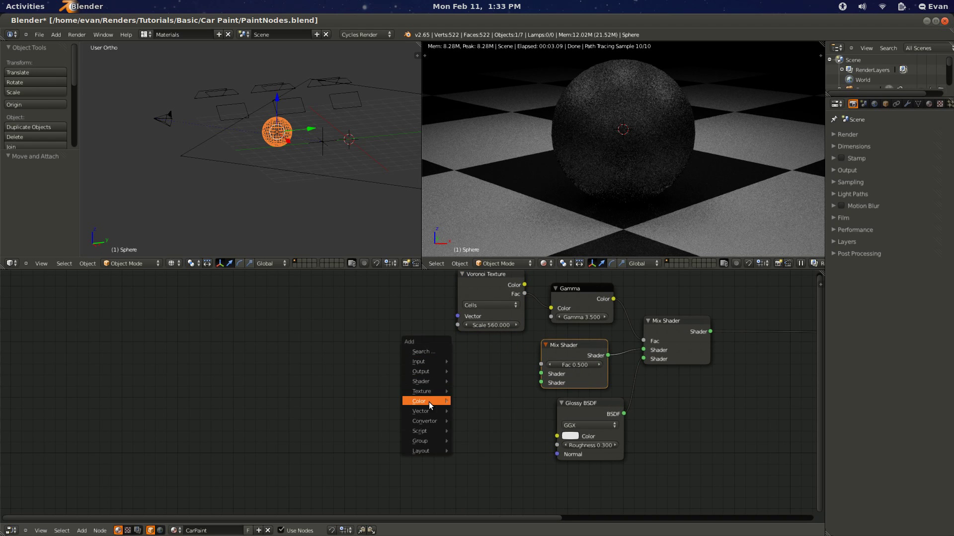
{"action": "mouse_move", "coordinate": [424, 381]}
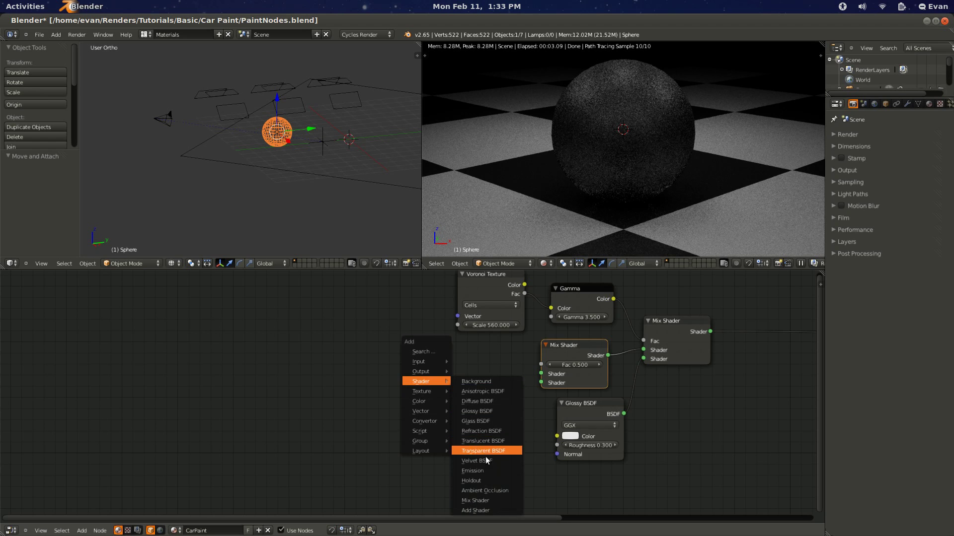
{"action": "left_click", "coordinate": [497, 400]}
{"action": "left_click", "coordinate": [433, 382]}
{"action": "key", "text": "shift+d"}
{"action": "left_click", "coordinate": [411, 457]}
- Link the upper Diffuse BSDF to the new Mix Shader's first Shader input and the lower one to its second
{"action": "left_click", "coordinate": [455, 365]}
{"action": "left_click", "coordinate": [588, 346], "text": "shift"}
{"action": "key", "text": "f"}
{"action": "left_click_drag", "start_coordinate": [479, 431], "coordinate": [541, 382]}
{"action": "middle_click_drag", "start_coordinate": [524, 440], "coordinate": [497, 448]}
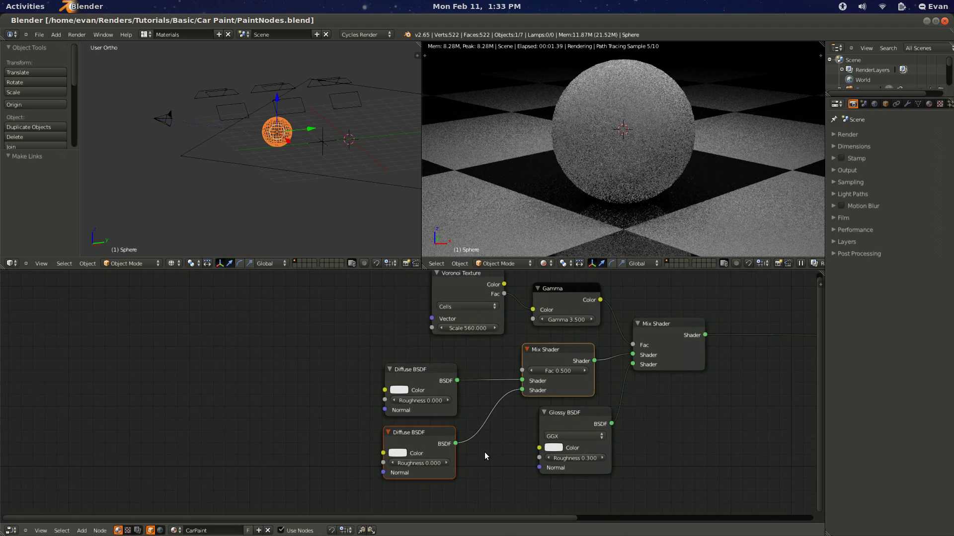
- Move both Diffuse BSDF nodes down together and set the lower one's color to near black
{"action": "scroll", "coordinate": [426, 368], "scroll_direction": "up", "scroll_amount": 1}
{"action": "left_click_drag", "start_coordinate": [433, 358], "coordinate": [378, 494]}
{"action": "left_click_drag", "start_coordinate": [391, 412], "coordinate": [390, 451]}
{"action": "middle_click_drag", "start_coordinate": [390, 451], "coordinate": [378, 427]}
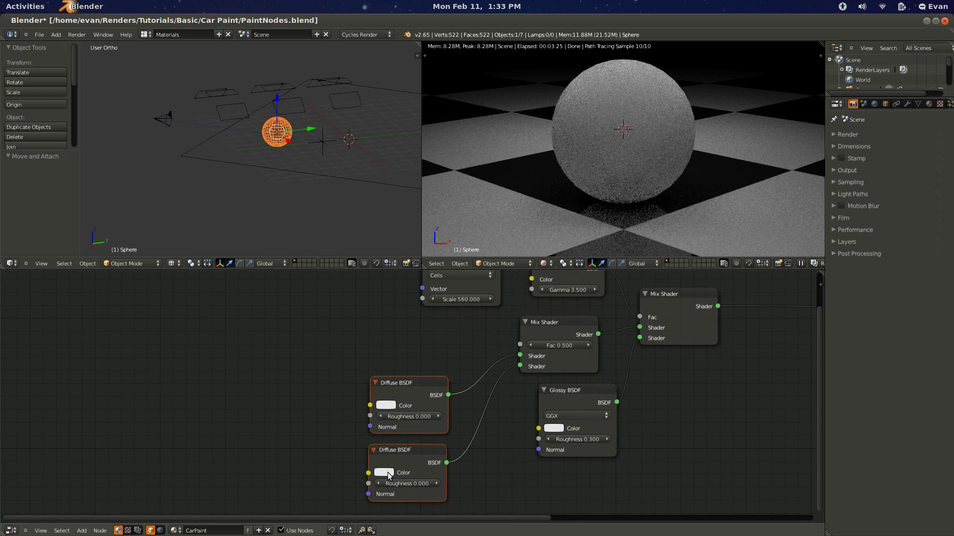
{"action": "left_click", "coordinate": [385, 473]}
{"action": "left_click_drag", "start_coordinate": [462, 369], "coordinate": [466, 392]}
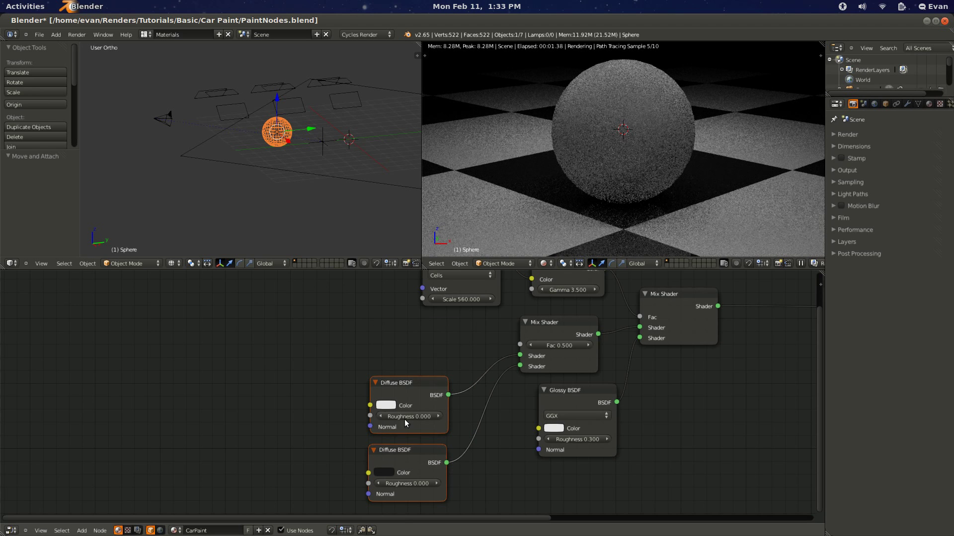
- Add a Layer Weight node above the Diffuse BSDF nodes and link its Facing output to the new Mix Shader's Fac
{"action": "key", "text": "shift+a"}
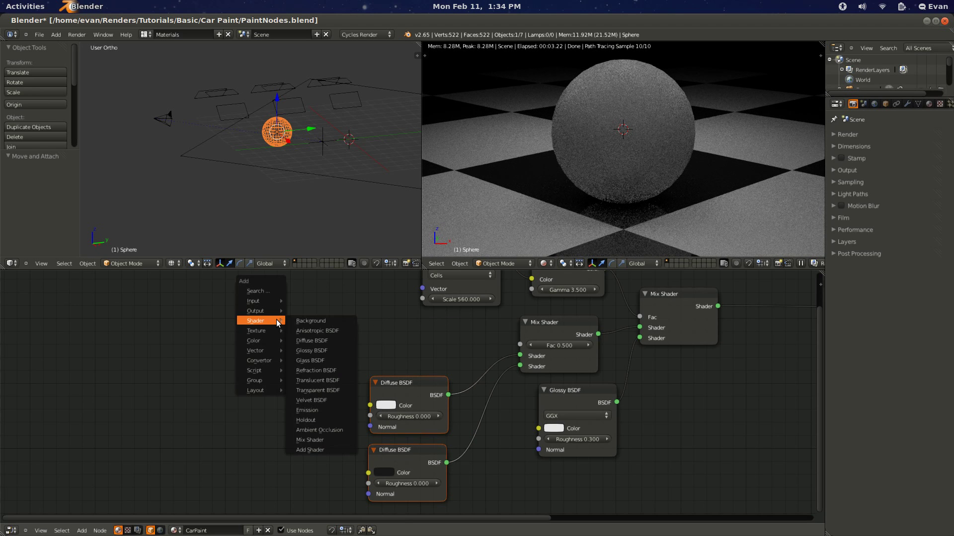
{"action": "mouse_move", "coordinate": [268, 301]}
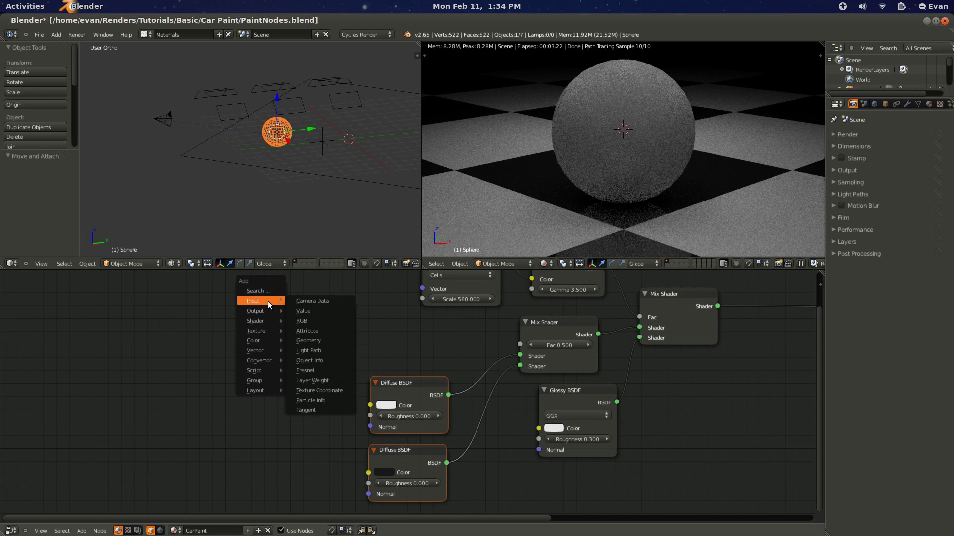
{"action": "left_click", "coordinate": [318, 380]}
{"action": "left_click", "coordinate": [368, 358]}
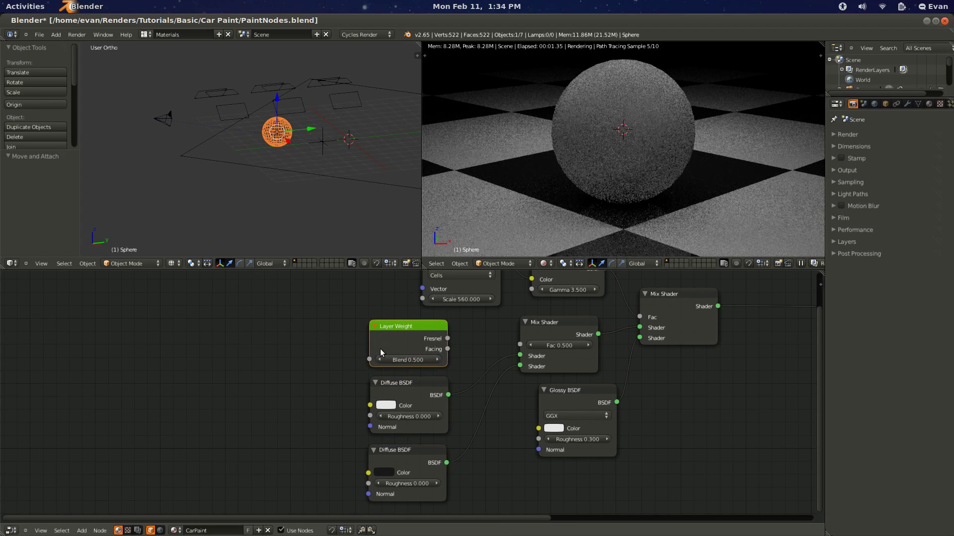
{"action": "left_click_drag", "start_coordinate": [448, 349], "coordinate": [511, 343]}
{"action": "left_click_drag", "start_coordinate": [447, 349], "coordinate": [520, 345]}
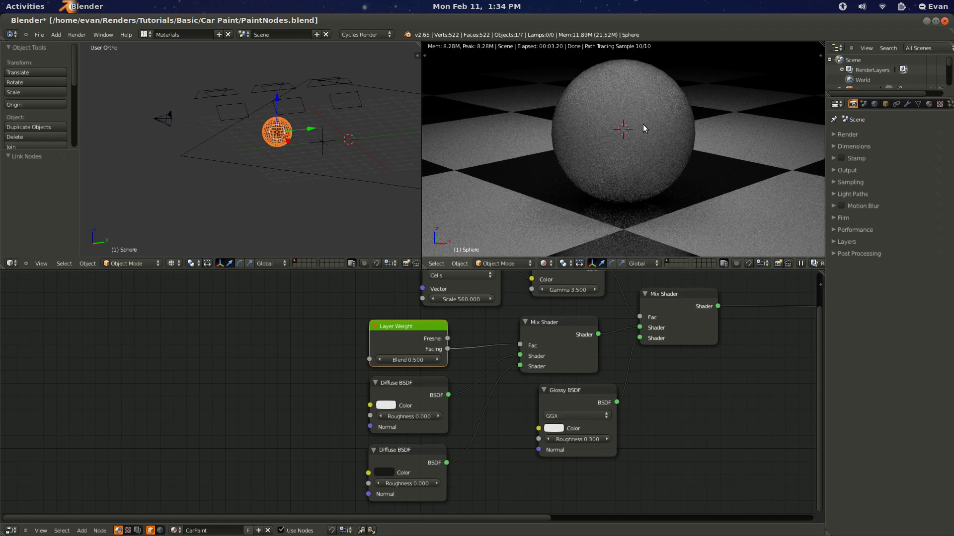
- Set the Layer Weight's blend to 0.9, save the file, and inspect the sphere's falloff from another angle
{"action": "left_click_drag", "start_coordinate": [405, 359], "coordinate": [413, 363]}
{"action": "left_click", "coordinate": [410, 359]}
{"action": "type", "text": "0.9"}
{"action": "key", "text": "Return"}
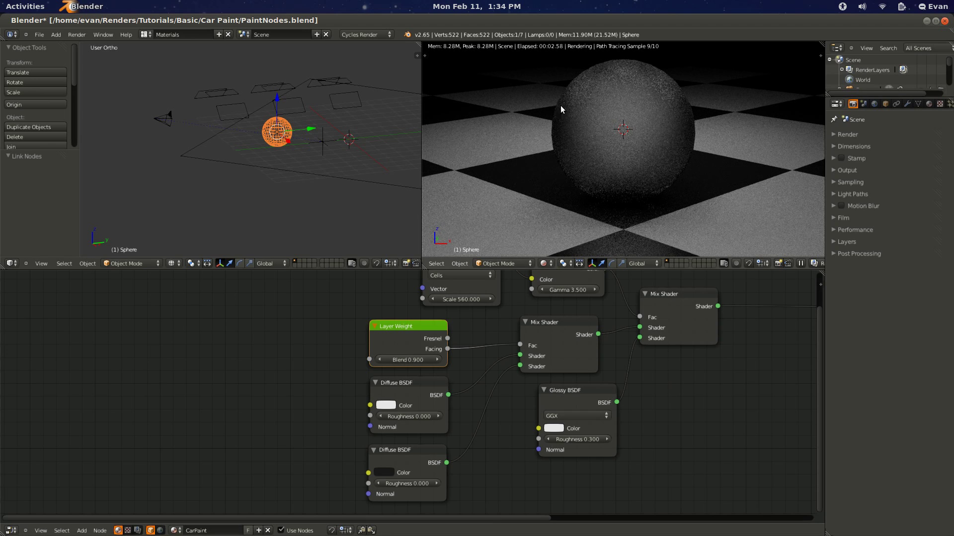
{"action": "key", "text": "ctrl+s"}
{"action": "left_click", "coordinate": [738, 411]}
{"action": "mouse_move", "coordinate": [663, 151]}
{"action": "middle_mouse_down"}
{"action": "mouse_move", "coordinate": [588, 210]}
{"action": "mouse_move", "coordinate": [656, 166]}
{"action": "mouse_move", "coordinate": [611, 174]}
{"action": "mouse_move", "coordinate": [560, 164]}
{"action": "mouse_move", "coordinate": [538, 145]}
{"action": "mouse_move", "coordinate": [602, 156]}
{"action": "mouse_move", "coordinate": [708, 148]}
{"action": "mouse_move", "coordinate": [645, 151]}
{"action": "middle_mouse_up"}
{"action": "right_click", "coordinate": [588, 211]}
{"action": "right_click", "coordinate": [586, 208]}
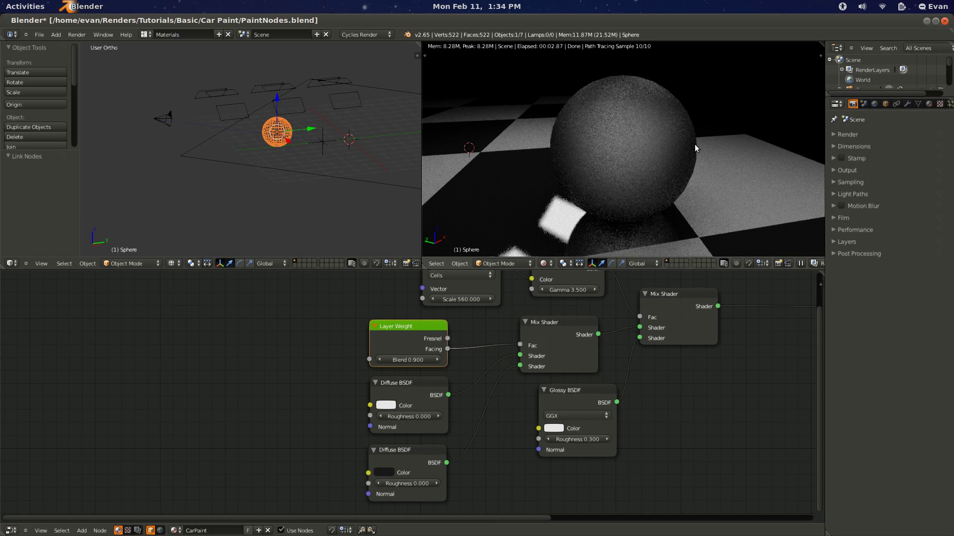
- Return to the camera view, save the file, and set the upper Diffuse BSDF's color to a medium blue
{"action": "key", "text": "KP_0"}
{"action": "key", "text": "ctrl+s"}
{"action": "left_click", "coordinate": [660, 130]}
{"action": "middle_click_drag", "start_coordinate": [714, 421], "coordinate": [624, 385]}
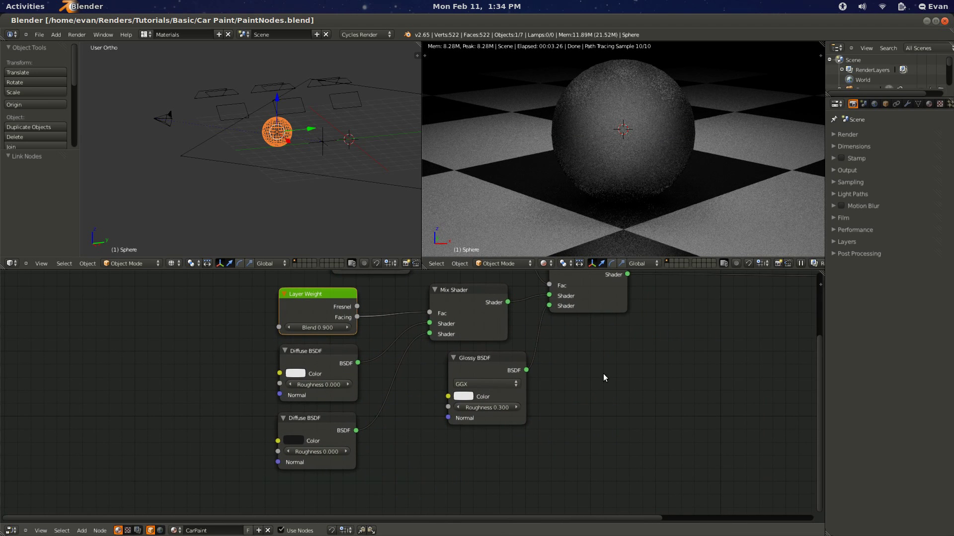
{"action": "scroll", "coordinate": [602, 392], "scroll_direction": "up", "scroll_amount": 1}
{"action": "left_click", "coordinate": [287, 390]}
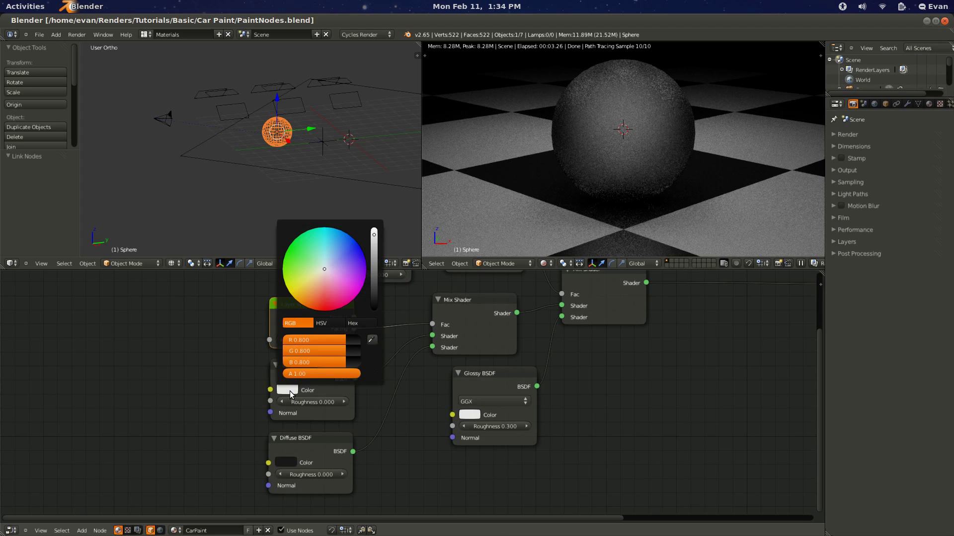
{"action": "left_click_drag", "start_coordinate": [327, 271], "coordinate": [350, 238]}
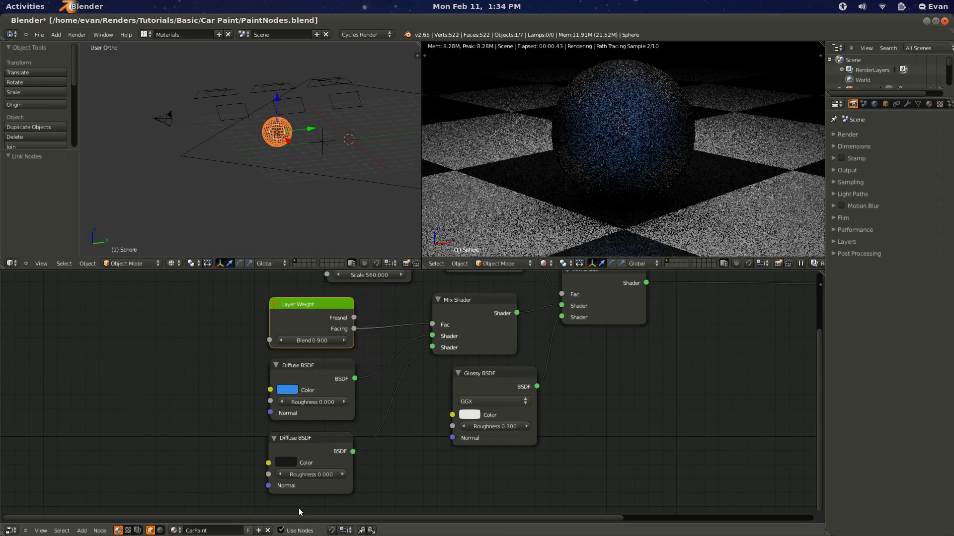
- Set the lower Diffuse BSDF's color to dark navy blue and save the file
{"action": "left_click", "coordinate": [287, 462]}
{"action": "mouse_move", "coordinate": [372, 357]}
{"action": "left_mouse_down"}
{"action": "mouse_move", "coordinate": [372, 318]}
{"action": "mouse_move", "coordinate": [344, 324]}
{"action": "mouse_move", "coordinate": [358, 321]}
{"action": "mouse_move", "coordinate": [374, 338]}
{"action": "mouse_move", "coordinate": [376, 359]}
{"action": "left_mouse_up"}
{"action": "key", "text": "ctrl+s"}
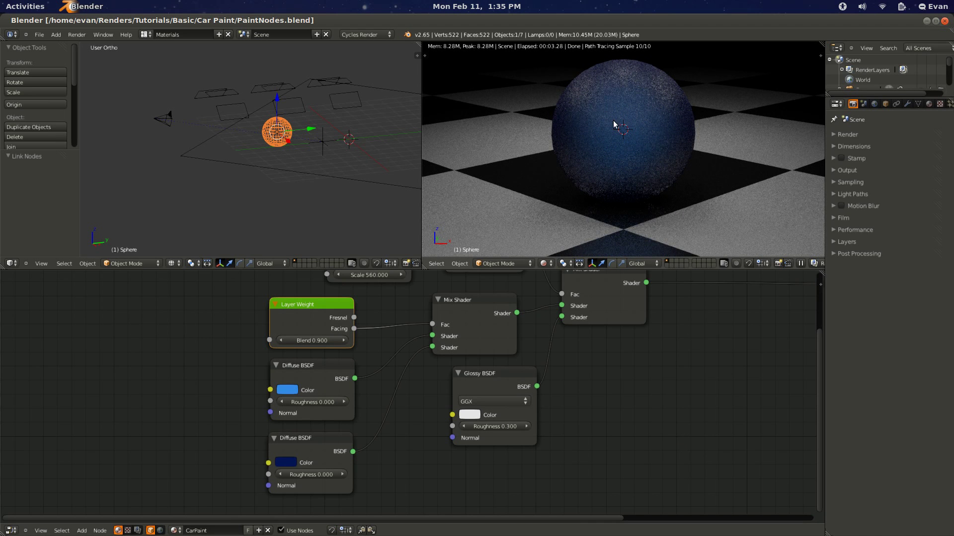
- Set the GGX Glossy BSDF's color to light cyan so the flakes match the blue paint
{"action": "left_click", "coordinate": [470, 415]}
{"action": "left_click", "coordinate": [505, 284]}
{"action": "left_click_drag", "start_coordinate": [505, 287], "coordinate": [515, 265]}
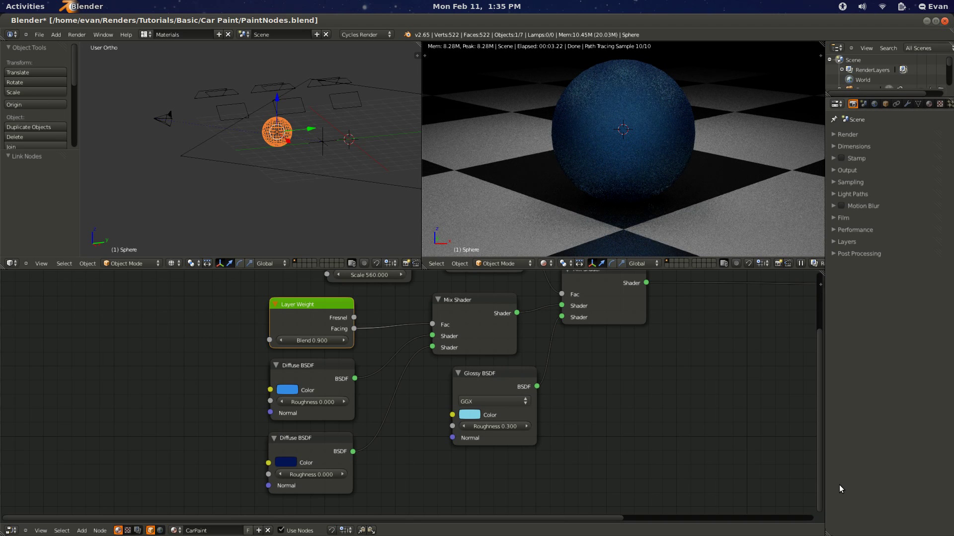
{"action": "mouse_move", "coordinate": [838, 529]}
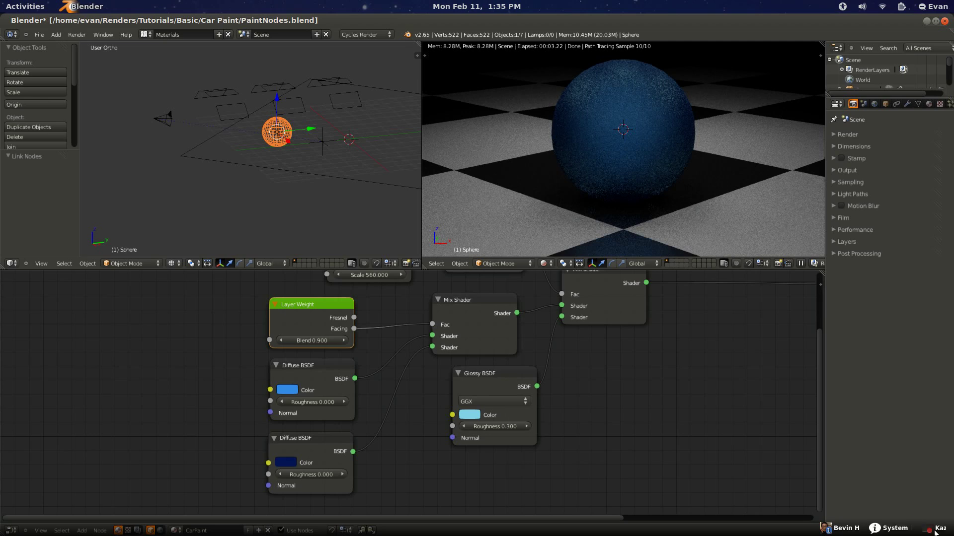
{"action": "left_click", "coordinate": [872, 529]}
{"action": "left_click", "coordinate": [904, 457]}
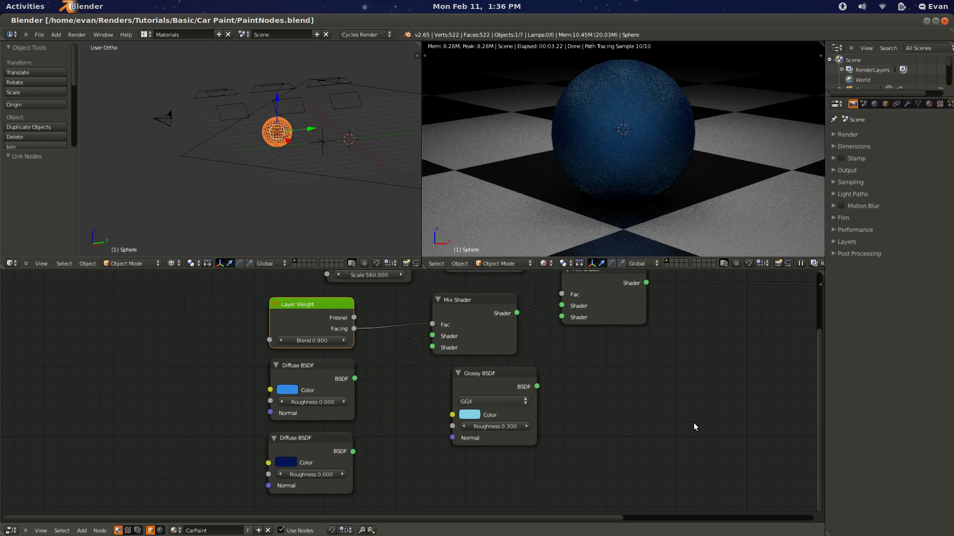
- Examine the whole node tree and inspect the blue flake paint on the sphere up close from different angles
{"action": "middle_click_drag", "start_coordinate": [614, 355], "coordinate": [552, 376]}
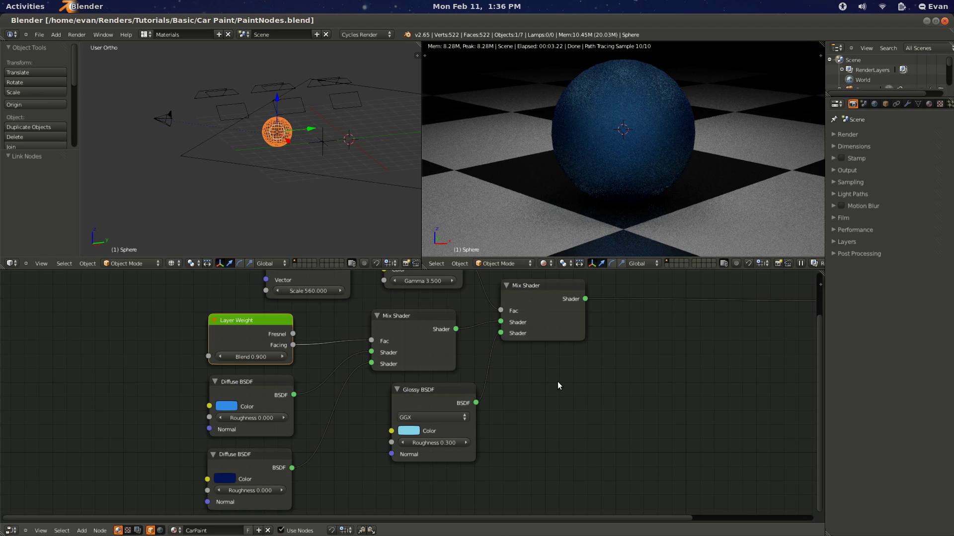
{"action": "middle_click_drag", "start_coordinate": [556, 402], "coordinate": [412, 437]}
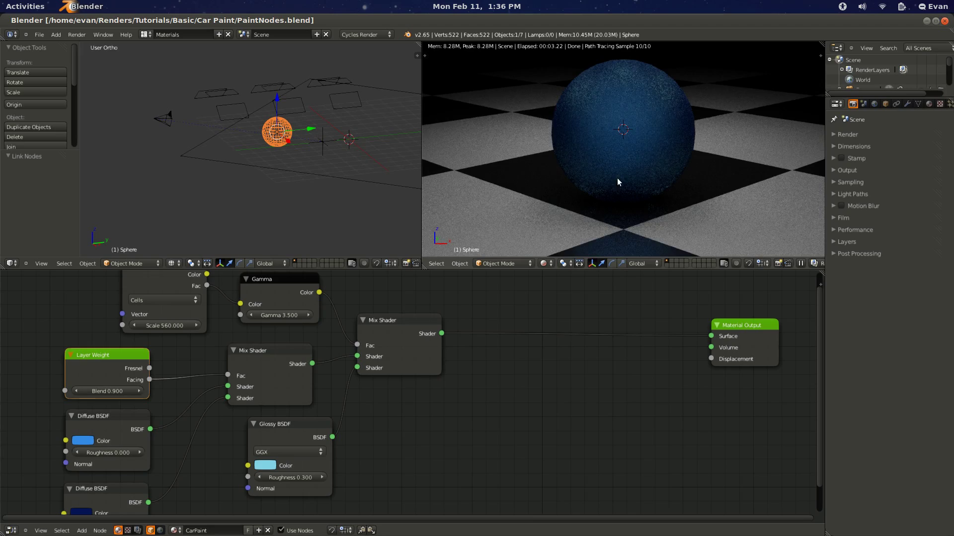
{"action": "scroll", "coordinate": [616, 178], "scroll_direction": "up", "scroll_amount": 2}
{"action": "middle_click_drag", "start_coordinate": [616, 178], "coordinate": [638, 182]}
{"action": "scroll", "coordinate": [639, 183], "scroll_direction": "up", "scroll_amount": 6}
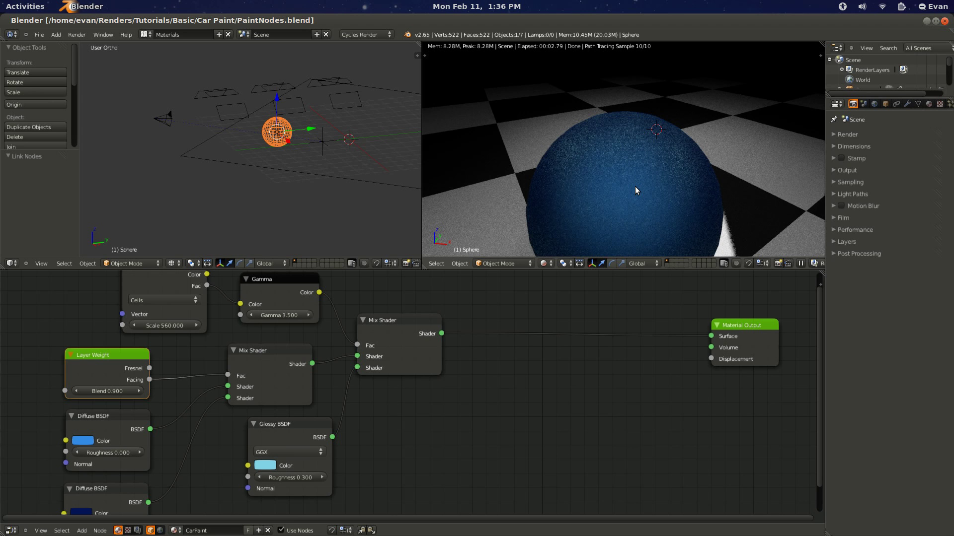
{"action": "middle_click_drag", "start_coordinate": [635, 186], "coordinate": [635, 177]}
{"action": "key", "text": "Home"}
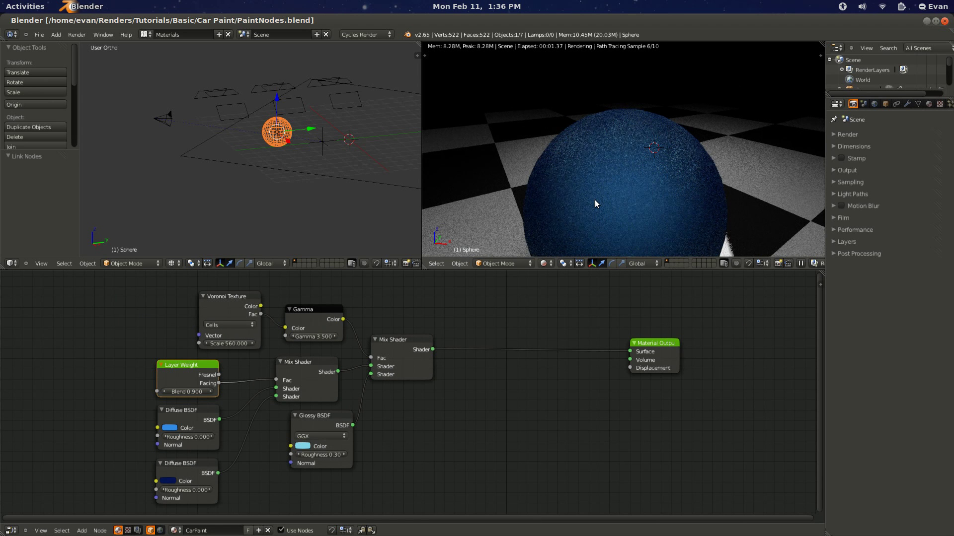
{"action": "middle_click_drag", "start_coordinate": [594, 200], "coordinate": [595, 204]}
{"action": "scroll", "coordinate": [494, 357], "scroll_direction": "down", "scroll_amount": 2}
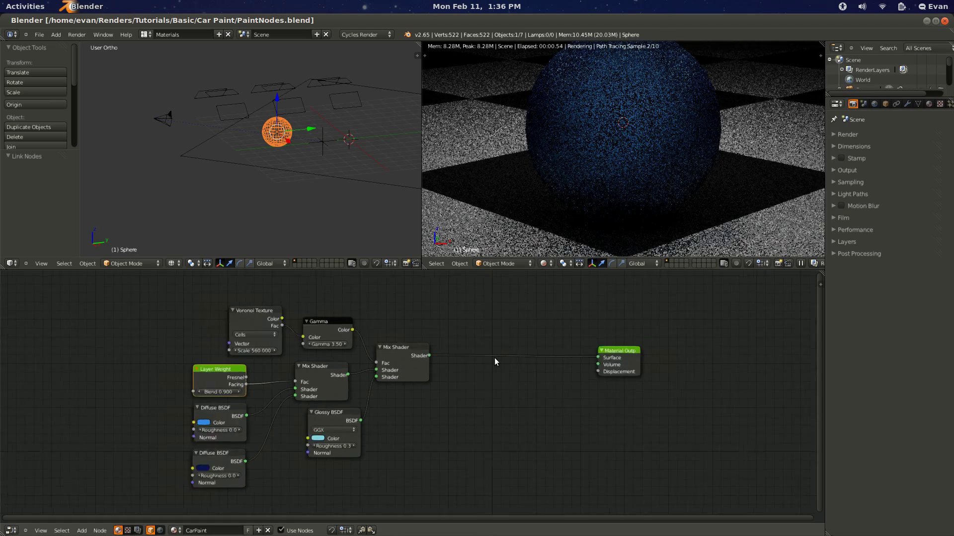
- Move all nodes except the Material Output down together to free space above them
{"action": "key", "text": "a"}
{"action": "key", "text": "b"}
{"action": "left_click_drag", "start_coordinate": [455, 316], "coordinate": [204, 502]}
{"action": "key", "text": "g"}
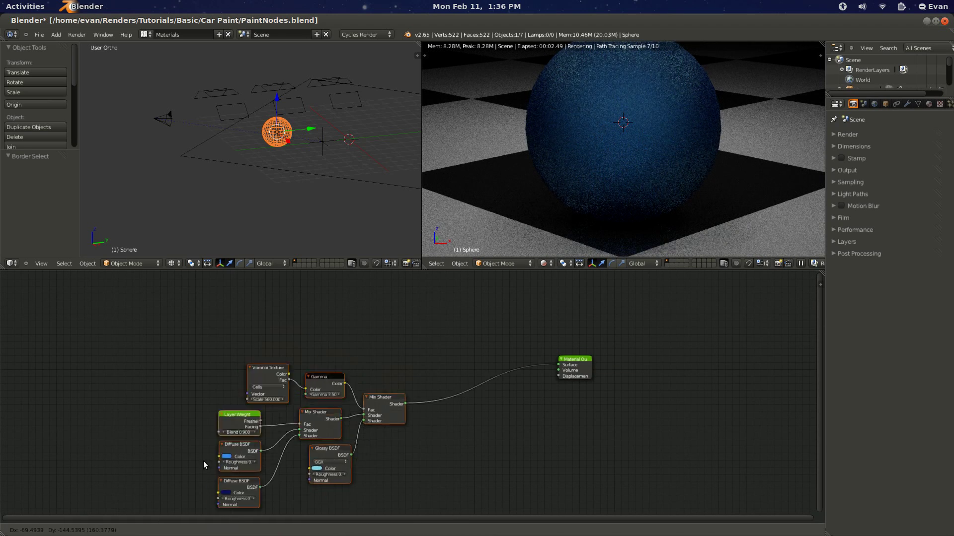
{"action": "left_click", "coordinate": [212, 486]}
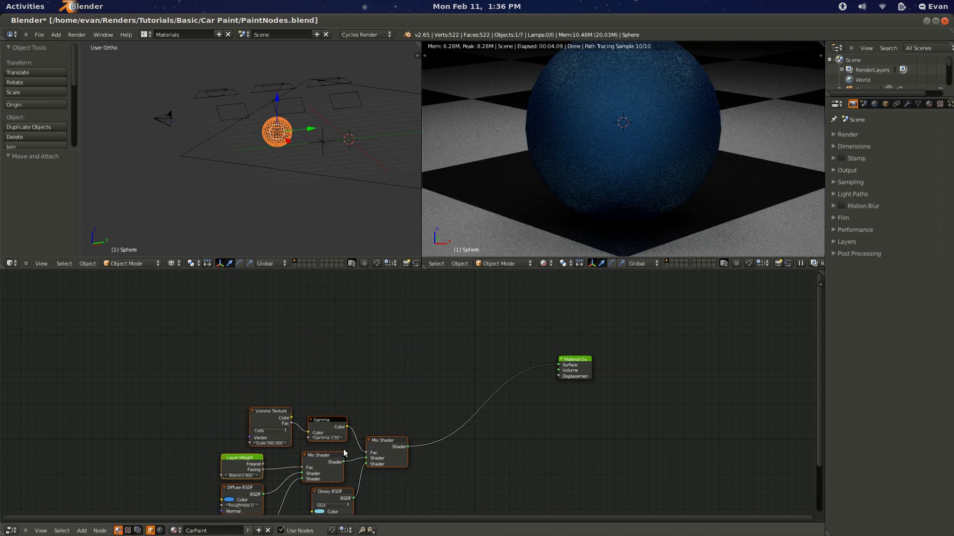
- Duplicate the last Mix Shader and place the copy in the free space just before the Material Output
{"action": "scroll", "coordinate": [343, 449], "scroll_direction": "down", "scroll_amount": 1}
{"action": "right_click", "coordinate": [327, 473]}
{"action": "right_click", "coordinate": [376, 424]}
{"action": "key", "text": "shift+d"}
{"action": "left_click", "coordinate": [488, 325]}
- Add a Glossy BSDF in the free space and link it to the duplicated Mix Shader's first Shader input
{"action": "middle_click_drag", "start_coordinate": [354, 318], "coordinate": [405, 385]}
{"action": "key", "text": "shift+a"}
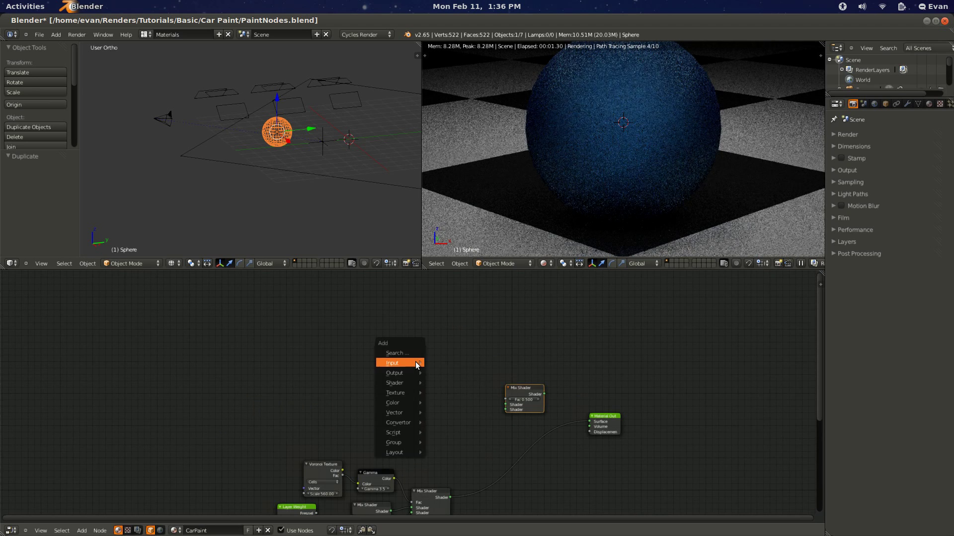
{"action": "mouse_move", "coordinate": [405, 386]}
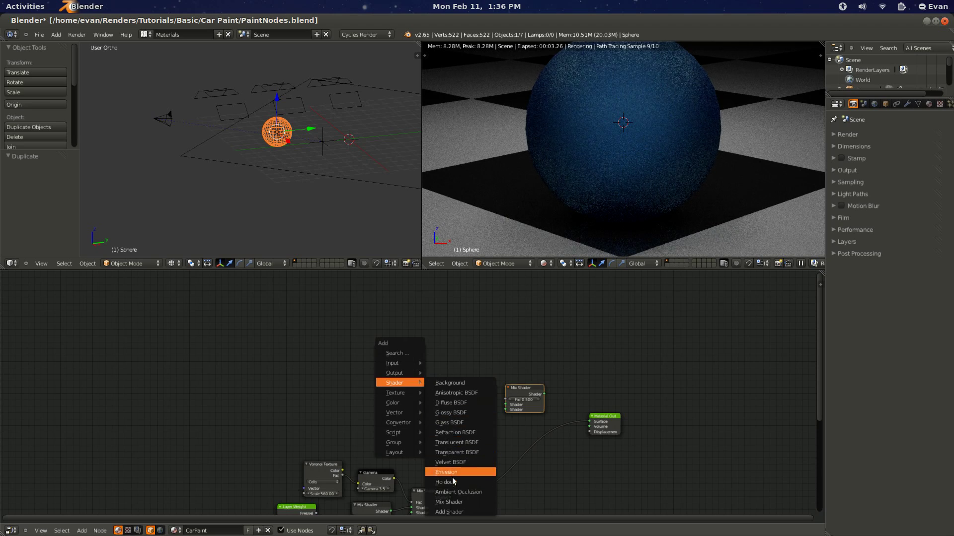
{"action": "left_click", "coordinate": [469, 412]}
{"action": "left_click", "coordinate": [414, 373]}
{"action": "scroll", "coordinate": [550, 395], "scroll_direction": "up", "scroll_amount": 2}
{"action": "right_click", "coordinate": [577, 385], "text": "shift"}
{"action": "key", "text": "f"}
{"action": "middle_click_drag", "start_coordinate": [547, 409], "coordinate": [480, 373]}
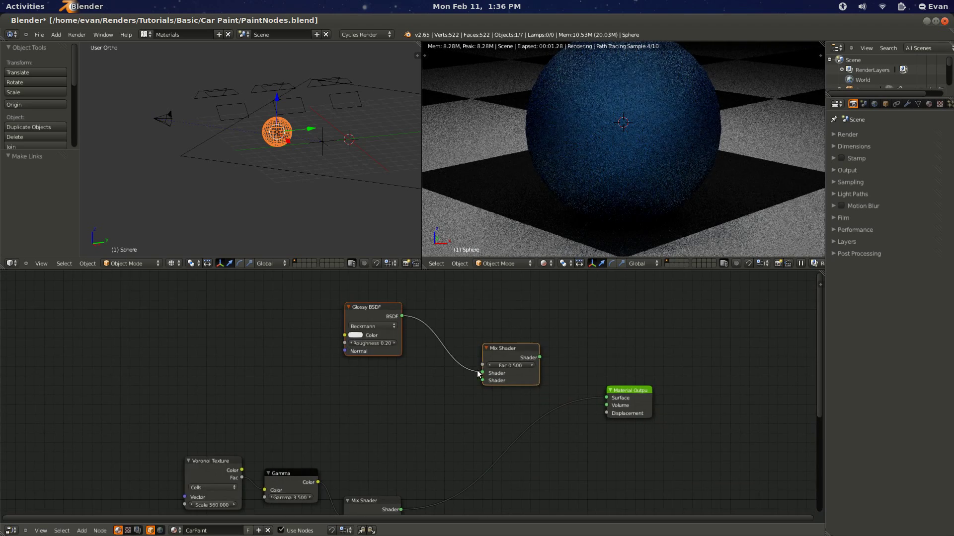
- Set the new Glossy BSDF's distribution to Sharp and its roughness to 0
{"action": "left_click", "coordinate": [382, 359]}
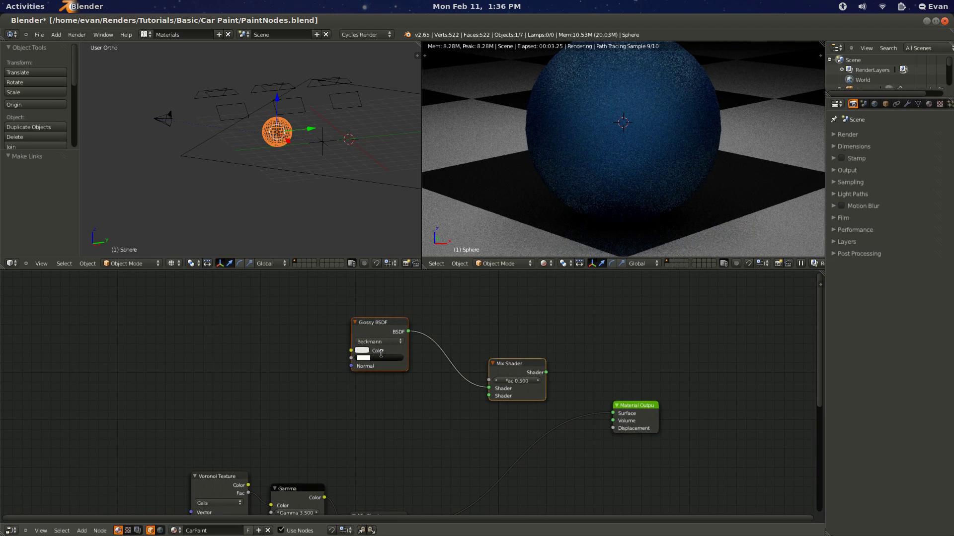
{"action": "left_click", "coordinate": [383, 343]}
{"action": "left_click", "coordinate": [385, 340]}
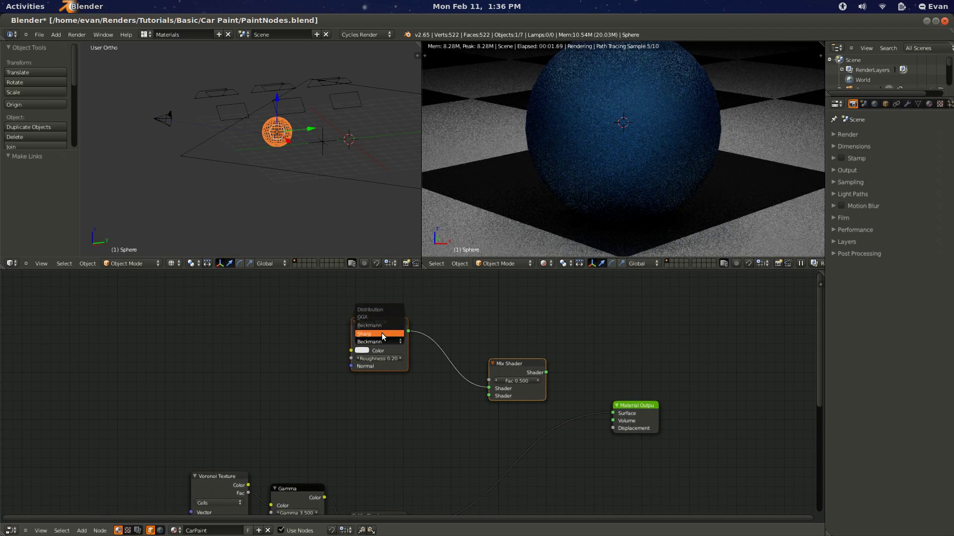
{"action": "left_click", "coordinate": [382, 333]}
{"action": "left_click_drag", "start_coordinate": [377, 358], "coordinate": [359, 357]}
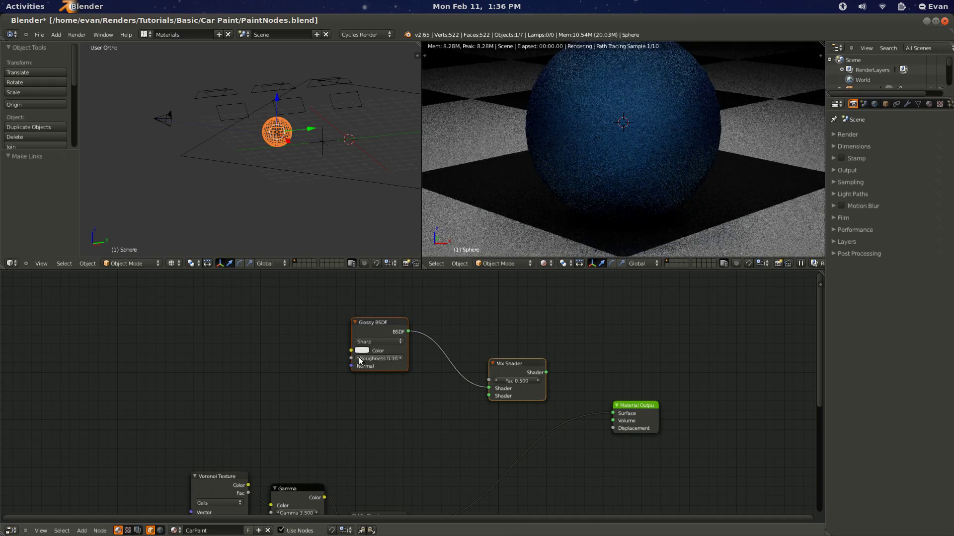
- Link the Sharp Glossy BSDF straight to the Material Output to preview its reflections on the sphere, and cut that link again
{"action": "right_click_drag", "start_coordinate": [581, 404], "coordinate": [584, 432], "text": "ctrl"}
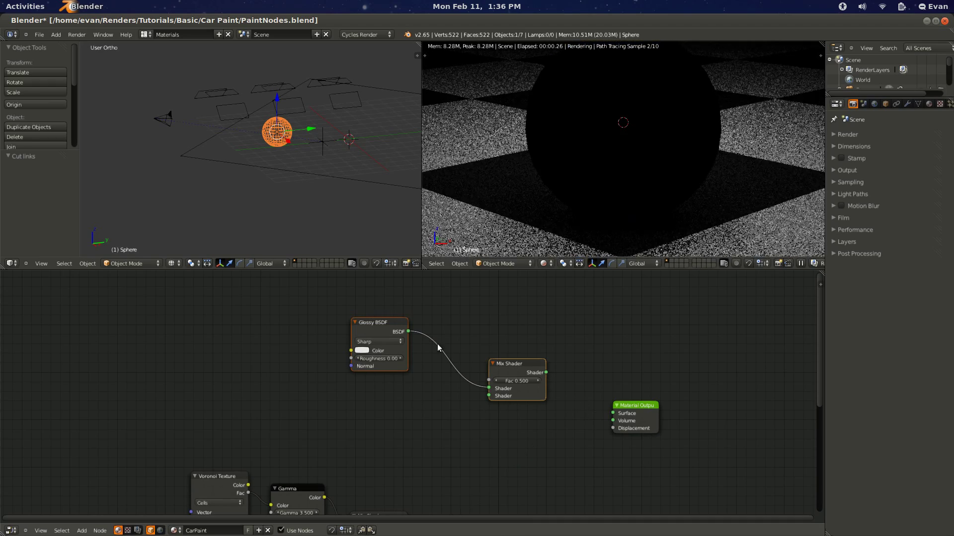
{"action": "right_click_drag", "start_coordinate": [438, 344], "coordinate": [418, 337], "text": "ctrl"}
{"action": "left_click_drag", "start_coordinate": [408, 332], "coordinate": [489, 388]}
{"action": "left_click_drag", "start_coordinate": [545, 372], "coordinate": [614, 413]}
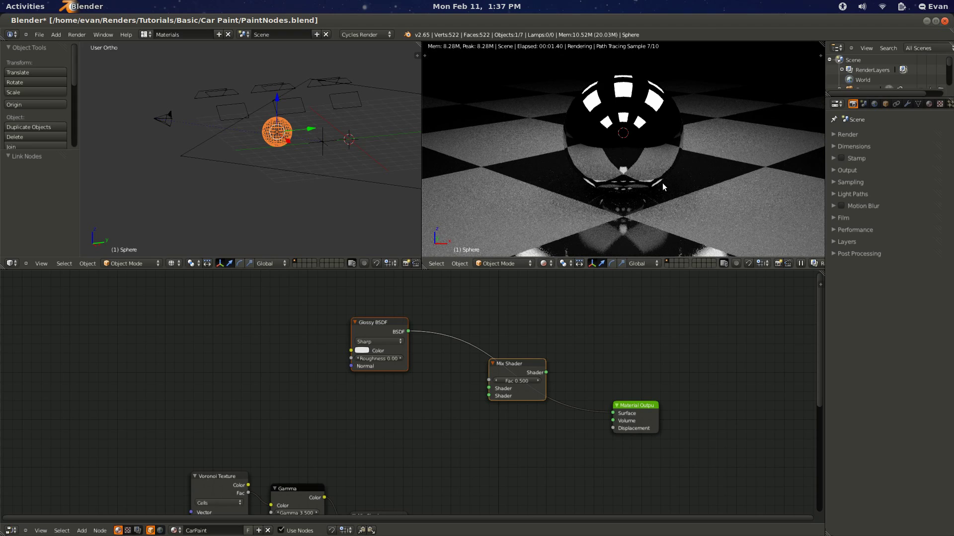
{"action": "middle_click_drag", "start_coordinate": [669, 195], "coordinate": [691, 192]}
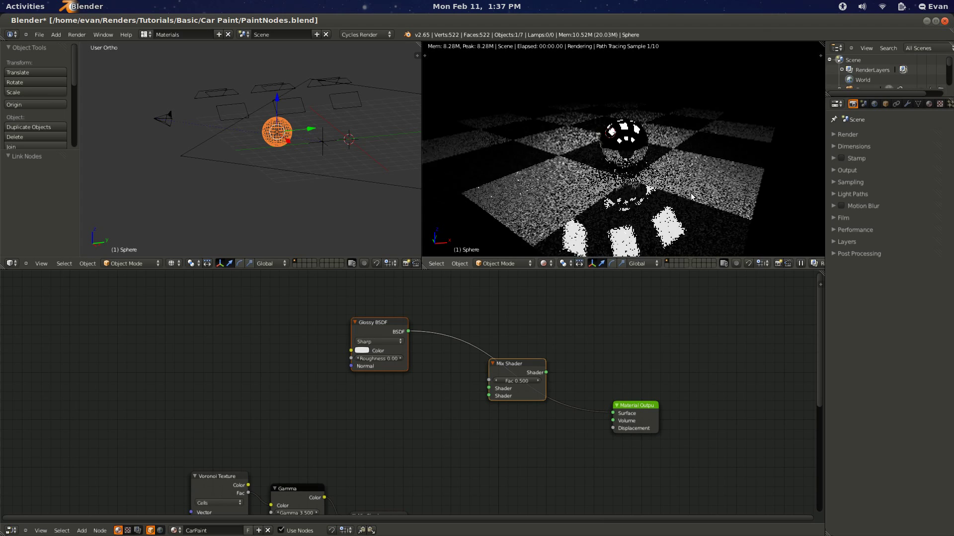
{"action": "scroll", "coordinate": [691, 193], "scroll_direction": "up", "scroll_amount": 3}
{"action": "right_click_drag", "start_coordinate": [584, 409], "coordinate": [529, 416], "text": "ctrl"}
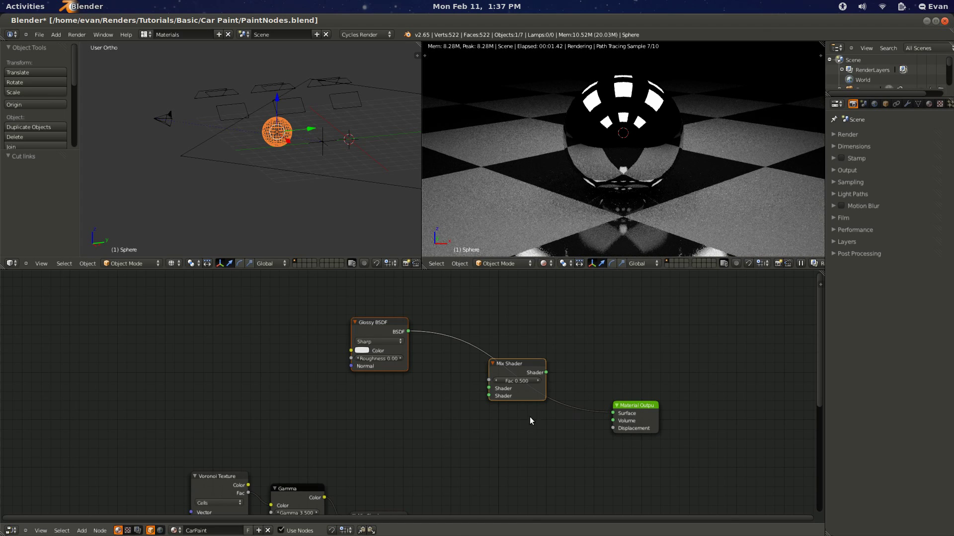
{"action": "left_click_drag", "start_coordinate": [572, 396], "coordinate": [566, 426], "text": "ctrl"}
- Link the Sharp Glossy BSDF and the flake Mix Shader into the new Mix Shader, and its output to the Material Output's Surface
{"action": "left_click", "coordinate": [508, 361], "text": "shift"}
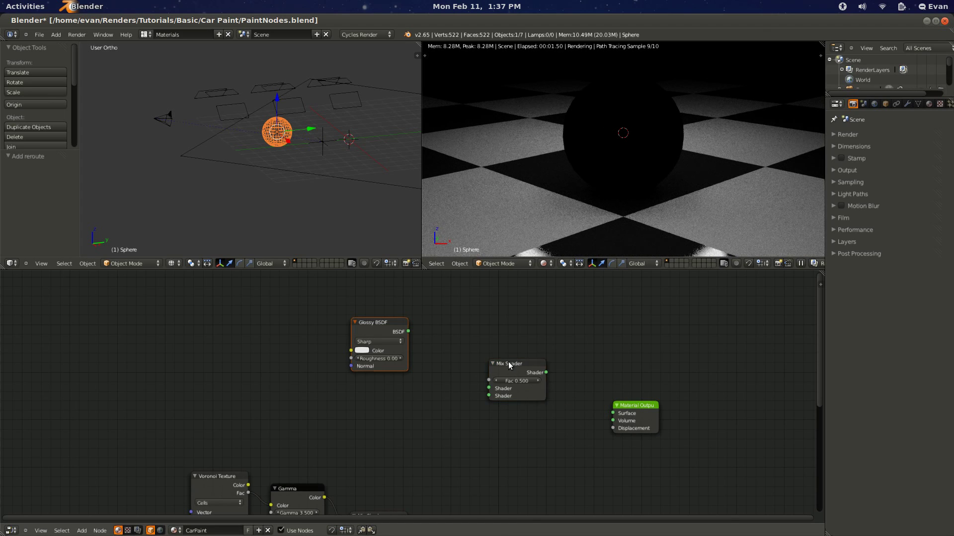
{"action": "key", "text": "f"}
{"action": "scroll", "coordinate": [455, 425], "scroll_direction": "up", "scroll_amount": 1}
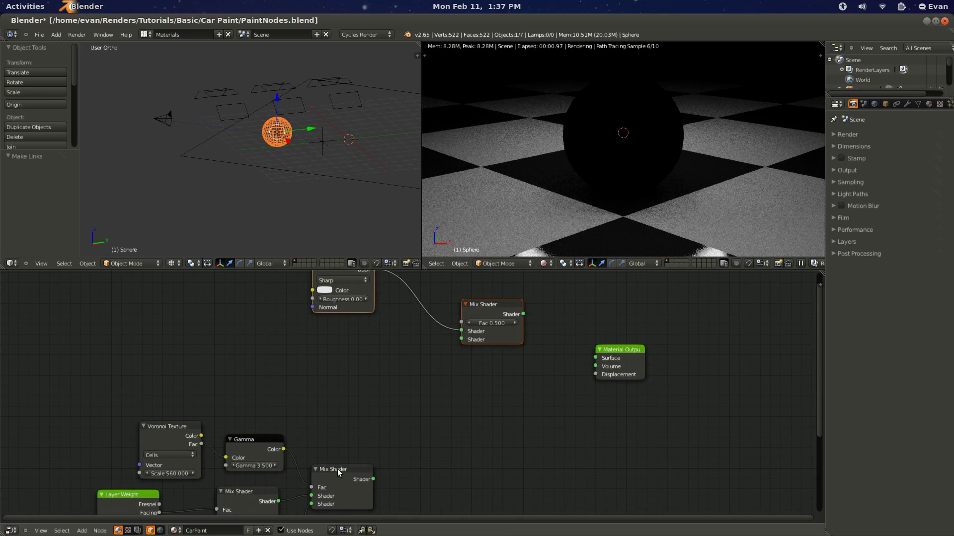
{"action": "left_click", "coordinate": [490, 304], "text": "shift"}
{"action": "key", "text": "f"}
{"action": "scroll", "coordinate": [519, 419], "scroll_direction": "up", "scroll_amount": 1, "text": "shift"}
{"action": "left_click", "coordinate": [499, 332]}
{"action": "key", "text": "f"}
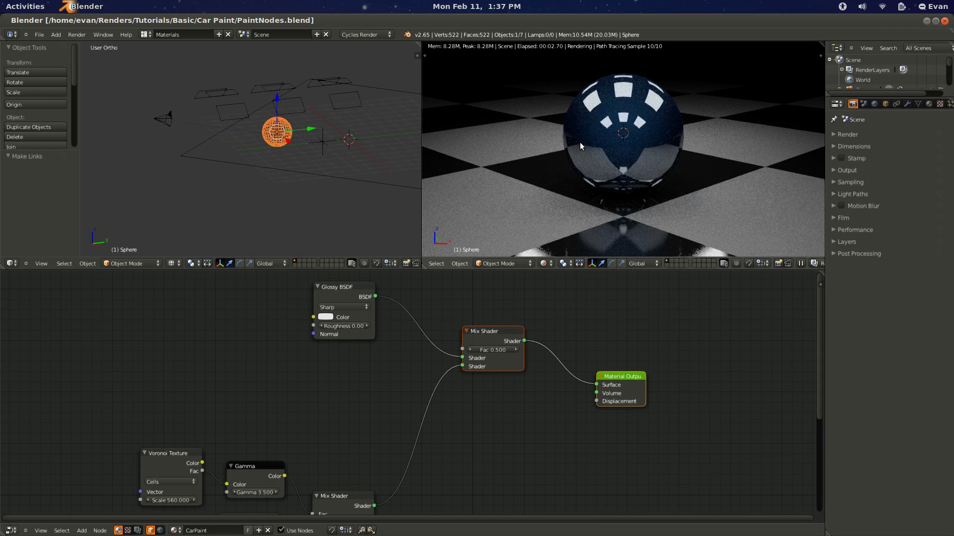
- Try driving the final Mix Shader's Fac with a Fresnel node, and delete that node
{"action": "middle_click_drag", "start_coordinate": [539, 322], "coordinate": [543, 329]}
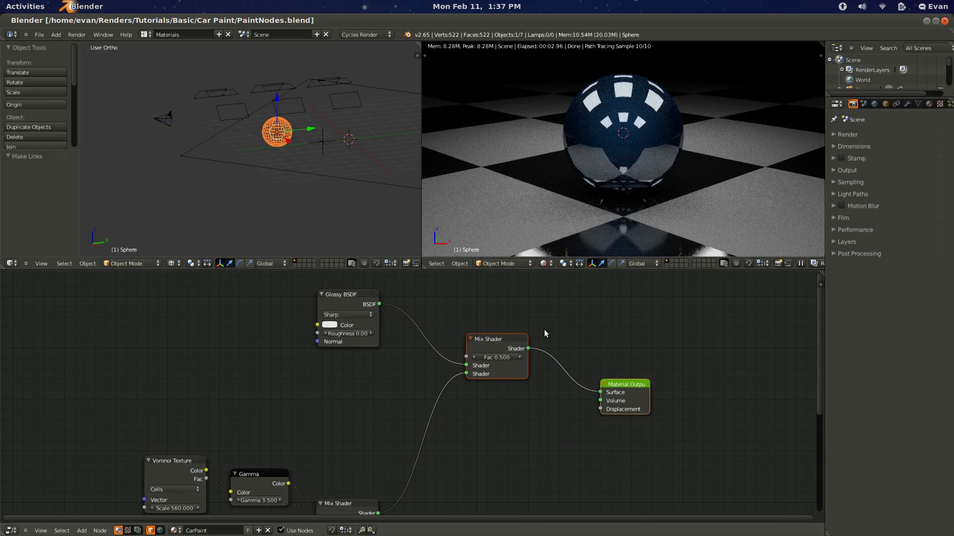
{"action": "key", "text": "shift+a"}
{"action": "mouse_move", "coordinate": [466, 277]}
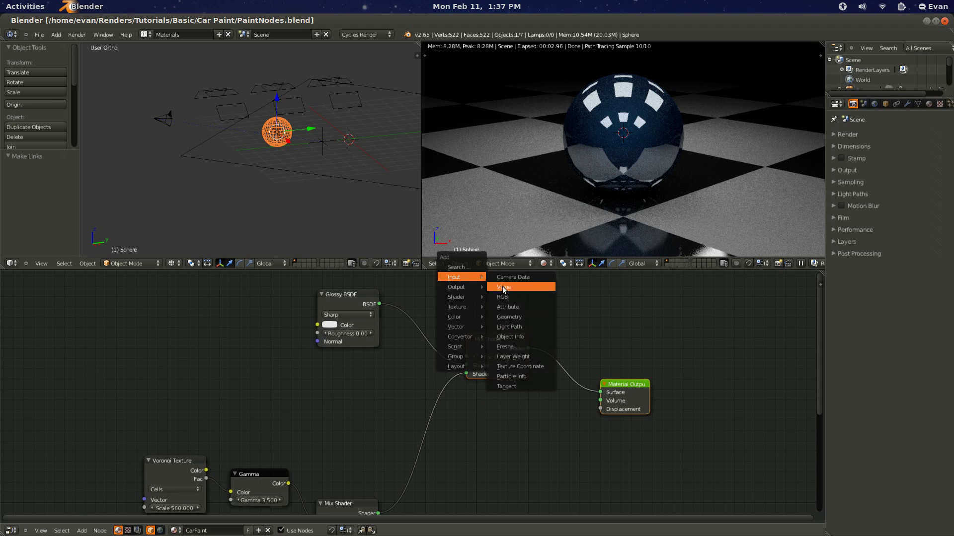
{"action": "left_click", "coordinate": [521, 346]}
{"action": "key", "text": "f"}
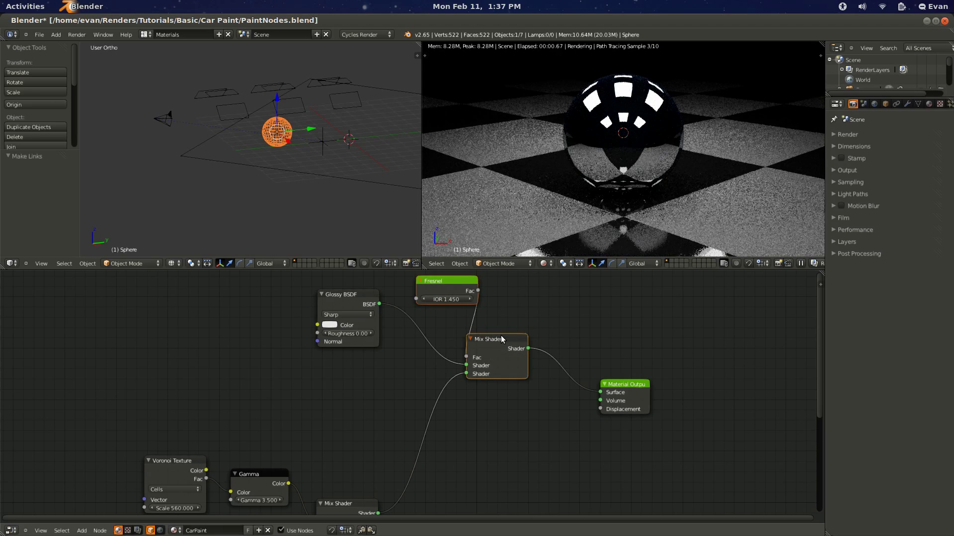
{"action": "left_click_drag", "start_coordinate": [498, 335], "coordinate": [565, 341]}
{"action": "right_click_drag", "start_coordinate": [512, 300], "coordinate": [464, 278], "text": "ctrl"}
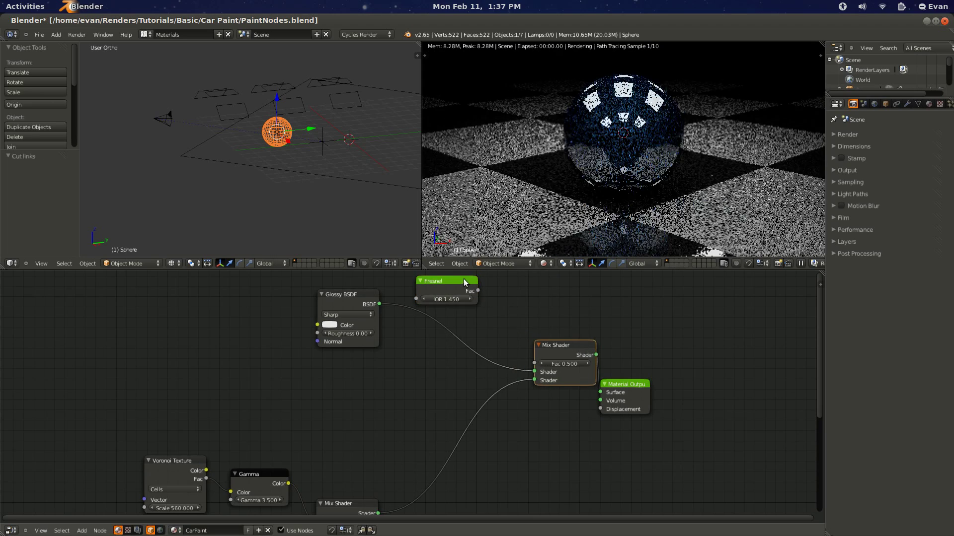
{"action": "key", "text": "x"}
- Add a Layer Weight node with blend 0.7 above the Sharp Glossy BSDF and link its Fresnel output to the final Mix Shader's Fac
{"action": "left_click_drag", "start_coordinate": [371, 304], "coordinate": [383, 377]}
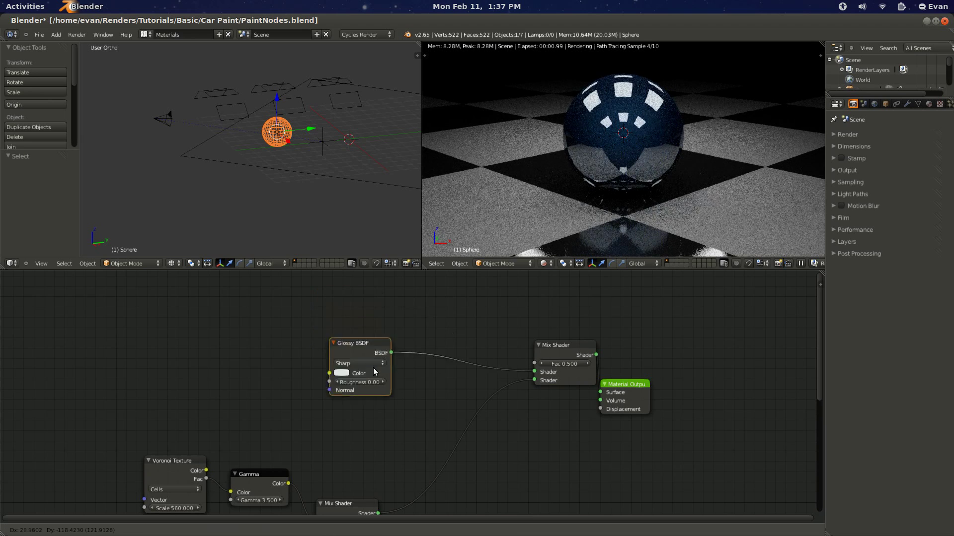
{"action": "key", "text": "shift+a"}
{"action": "mouse_move", "coordinate": [420, 322]}
{"action": "left_click", "coordinate": [472, 400]}
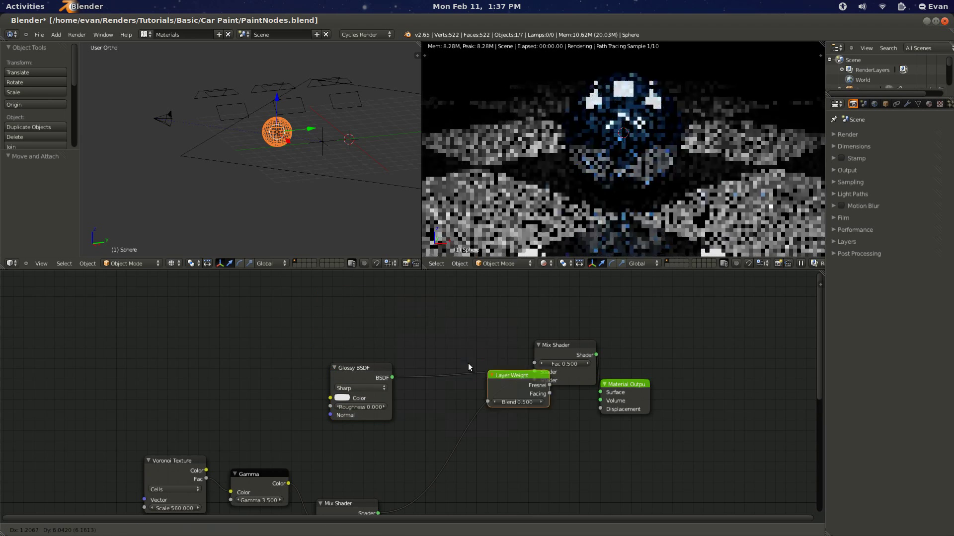
{"action": "left_click_drag", "start_coordinate": [436, 317], "coordinate": [533, 363]}
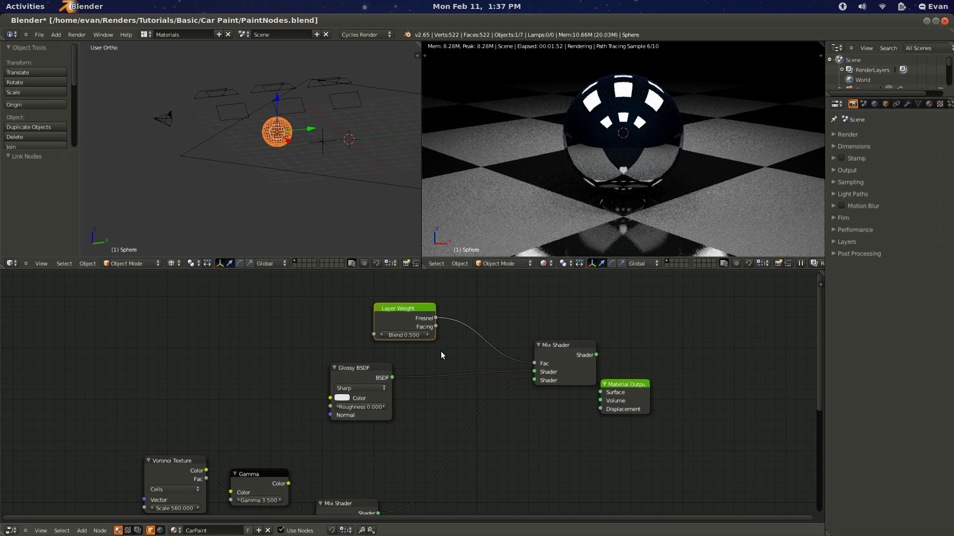
{"action": "type", "text": ".7"}
{"action": "key", "text": "Return"}
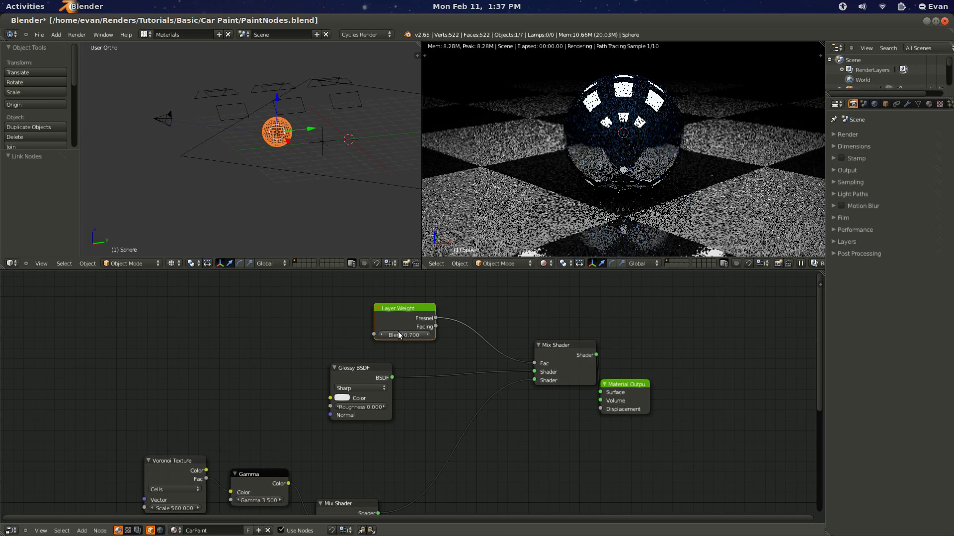
- Save the file and examine the sphere's clear coat reflections up close in the rendered viewport, returning to the camera view
{"action": "key", "text": "ctrl+s"}
{"action": "mouse_move", "coordinate": [638, 153]}
{"action": "middle_mouse_down"}
{"action": "mouse_move", "coordinate": [642, 175]}
{"action": "mouse_move", "coordinate": [638, 169]}
{"action": "middle_mouse_up"}
{"action": "scroll", "coordinate": [631, 194], "scroll_direction": "up", "scroll_amount": 6}
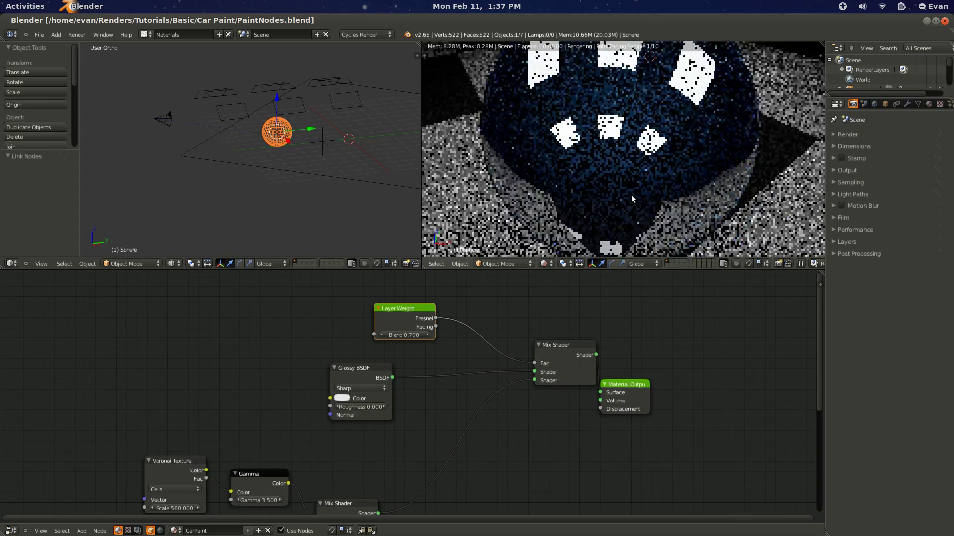
{"action": "scroll", "coordinate": [643, 180], "scroll_direction": "down", "scroll_amount": 4}
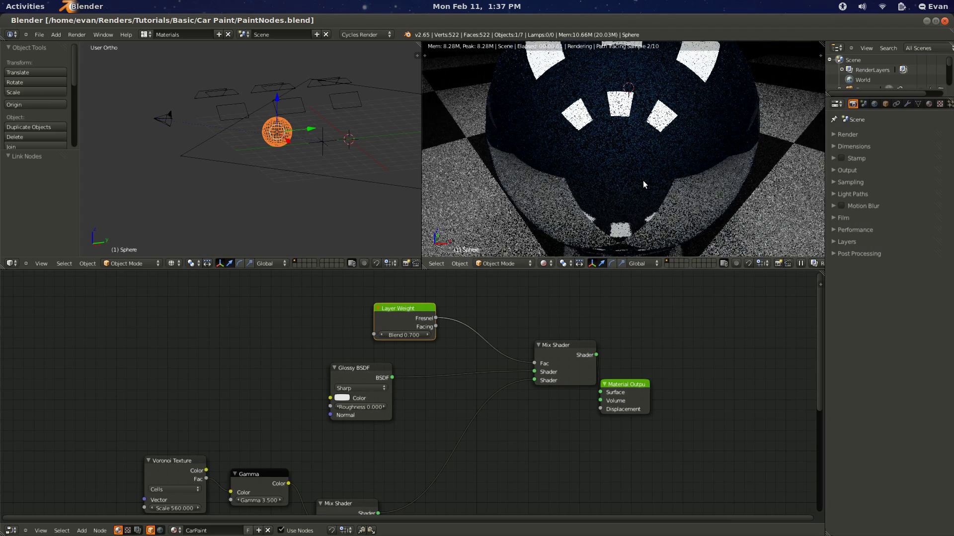
{"action": "middle_click_drag", "start_coordinate": [643, 180], "coordinate": [615, 219]}
{"action": "key", "text": "KP_0"}
{"action": "key", "text": "ctrl+s"}
{"action": "left_click", "coordinate": [610, 416]}
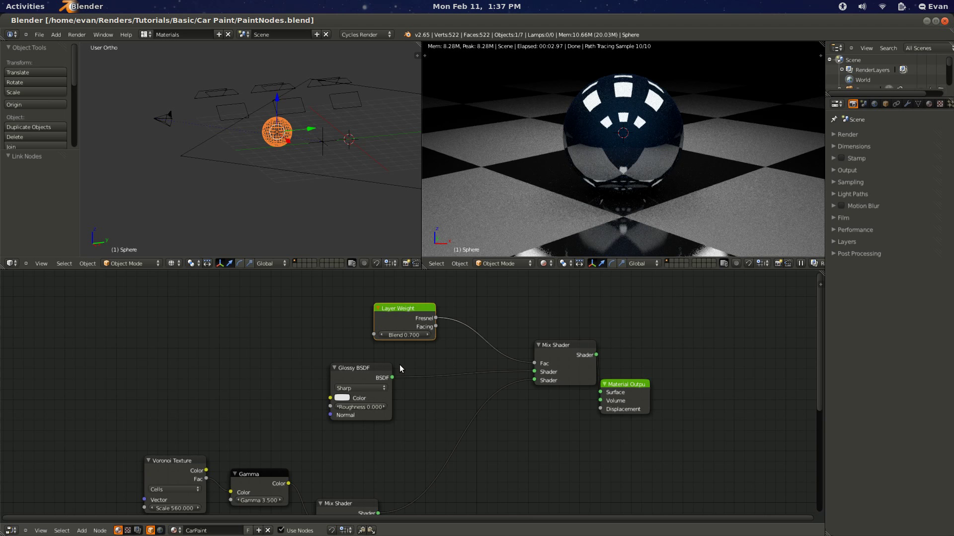
- Change the clear coat Glossy BSDF's distribution from Sharp to GGX and set its roughness to 0.005
{"action": "left_click_drag", "start_coordinate": [369, 370], "coordinate": [377, 372]}
{"action": "left_click", "coordinate": [371, 389]}
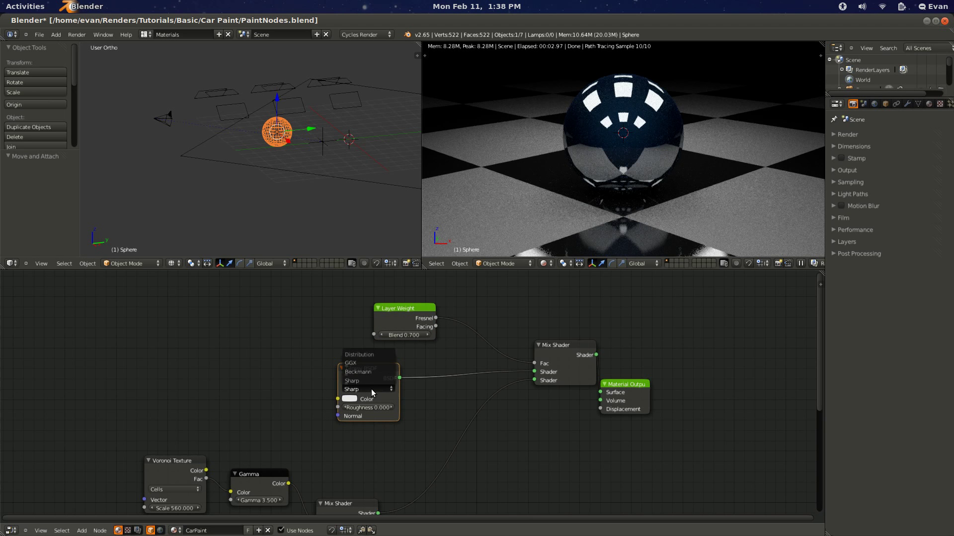
{"action": "left_click", "coordinate": [373, 364]}
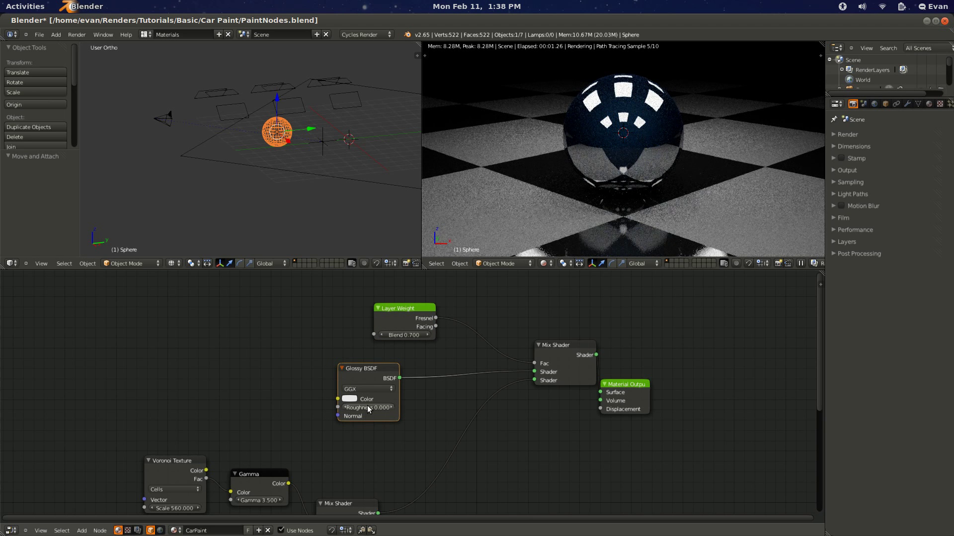
{"action": "left_click", "coordinate": [369, 408]}
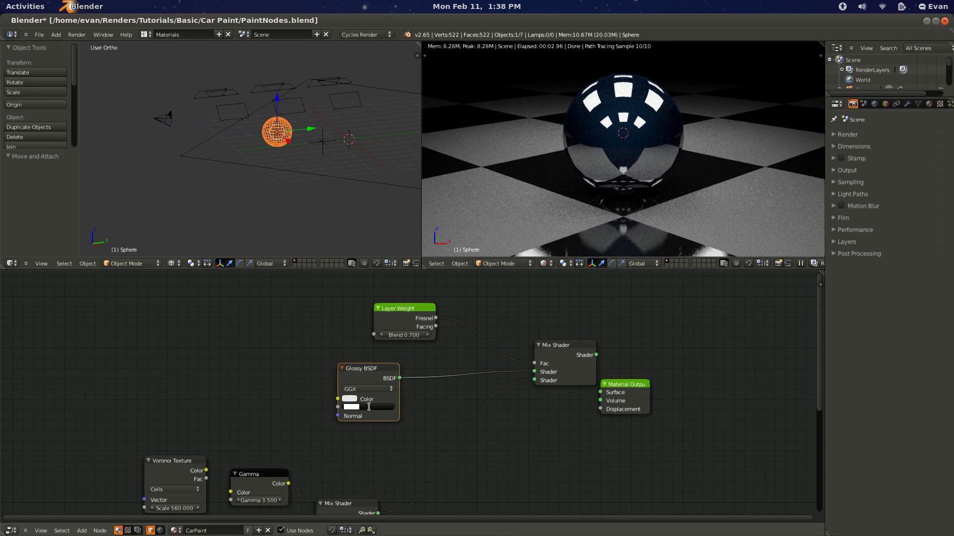
{"action": "type", "text": "0.005"}
{"action": "key", "text": "Return"}
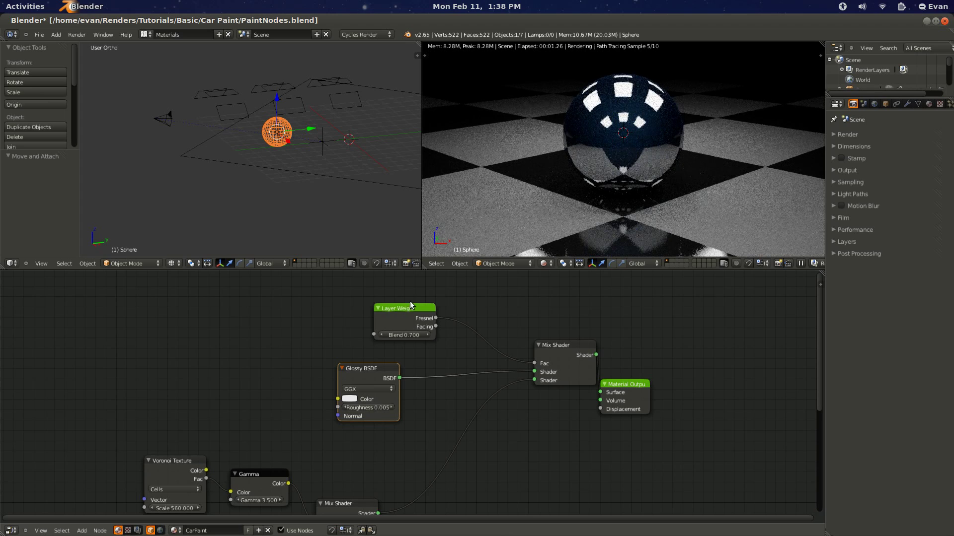
- Try blend values of 1.0, 0.9, 0.99 and 0.999 on the clear coat's Layer Weight node
{"action": "left_click_drag", "start_coordinate": [412, 337], "coordinate": [503, 342]}
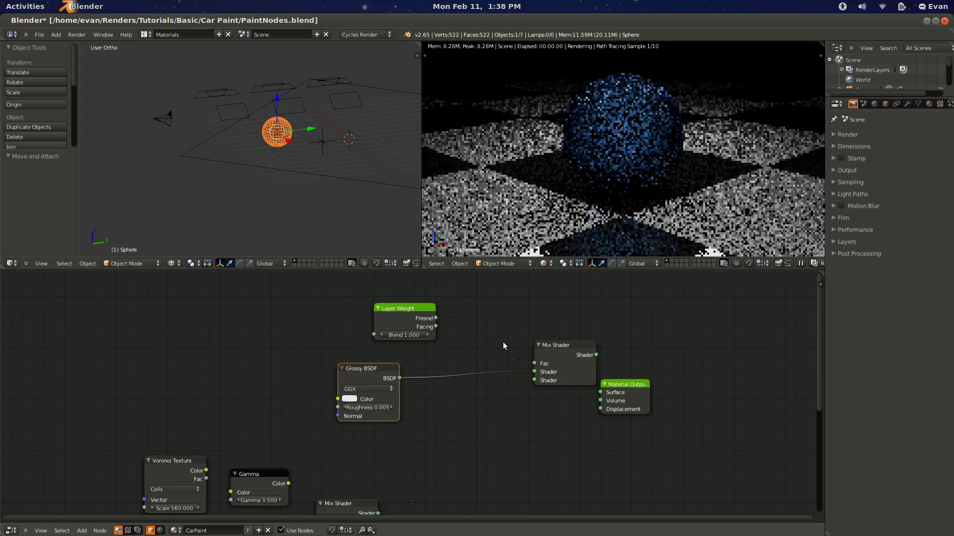
{"action": "left_click", "coordinate": [381, 335]}
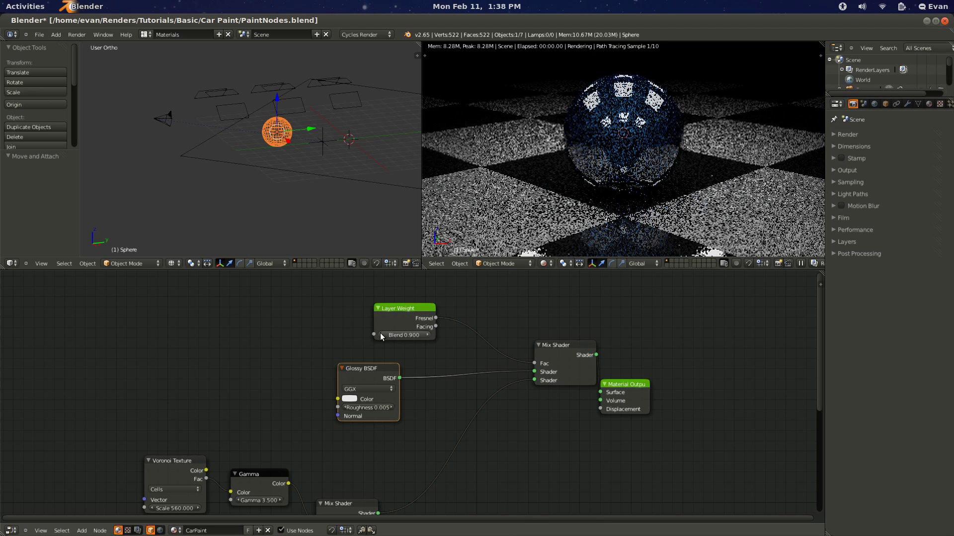
{"action": "left_click", "coordinate": [408, 335]}
{"action": "type", "text": "0"}
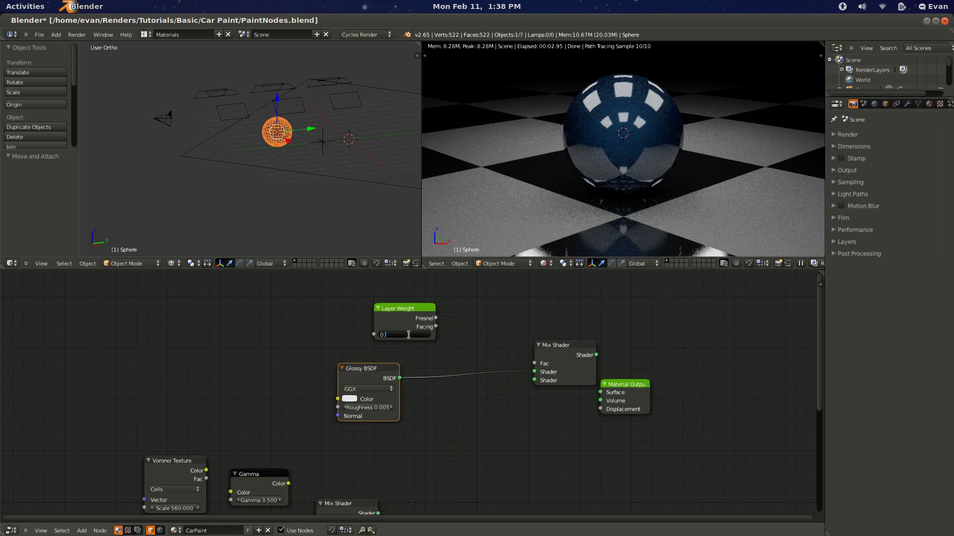
{"action": "type", "text": ".99"}
{"action": "key", "text": "Return"}
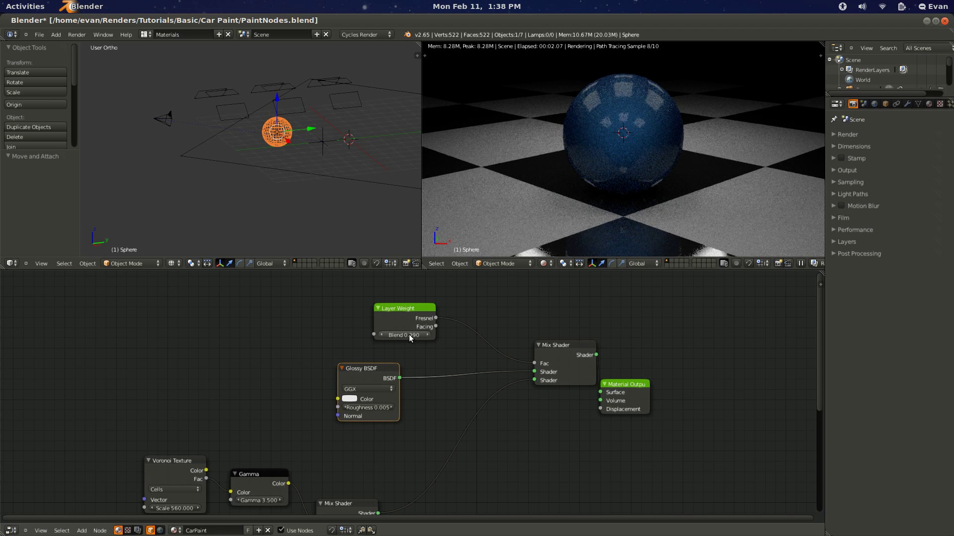
{"action": "left_click", "coordinate": [409, 334]}
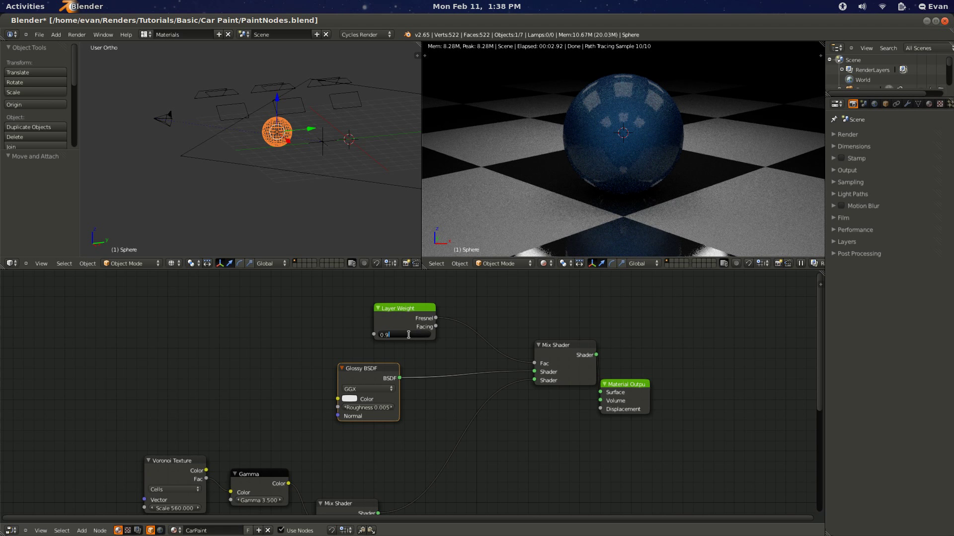
{"action": "key", "text": "Return"}
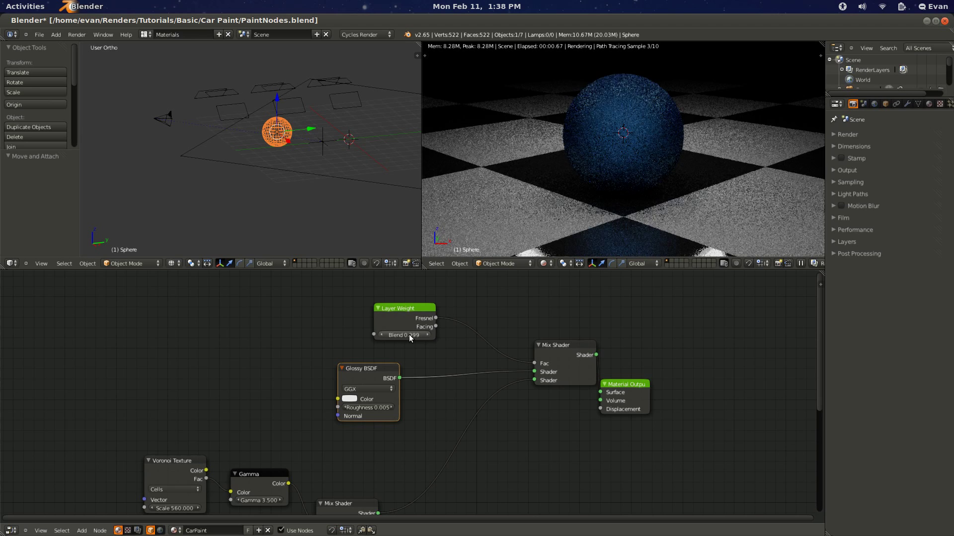
{"action": "scroll", "coordinate": [413, 334], "scroll_direction": "up", "scroll_amount": 1, "text": "ctrl"}
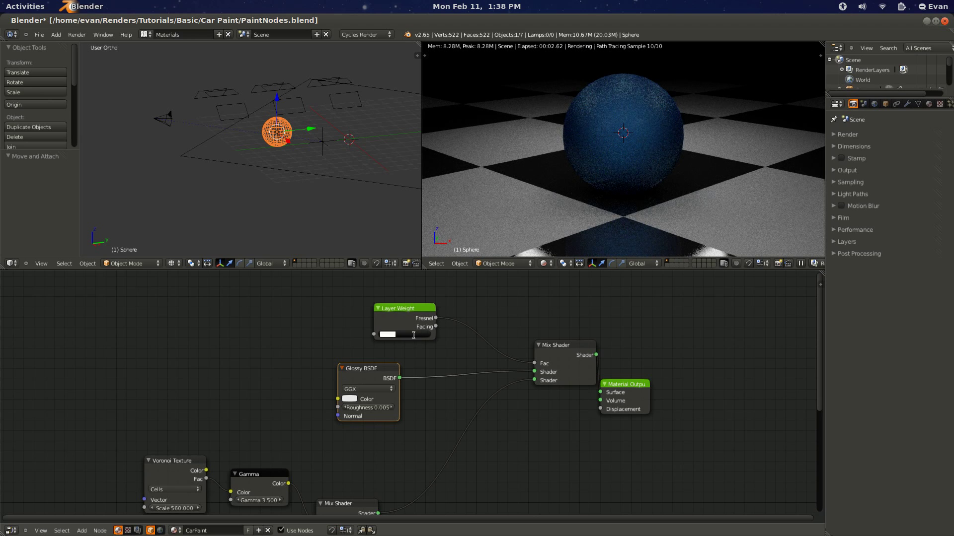
- Set the clear coat Layer Weight's blend to 0.952, save the file and view the sphere from another angle
{"action": "left_click_drag", "start_coordinate": [413, 335], "coordinate": [403, 336]}
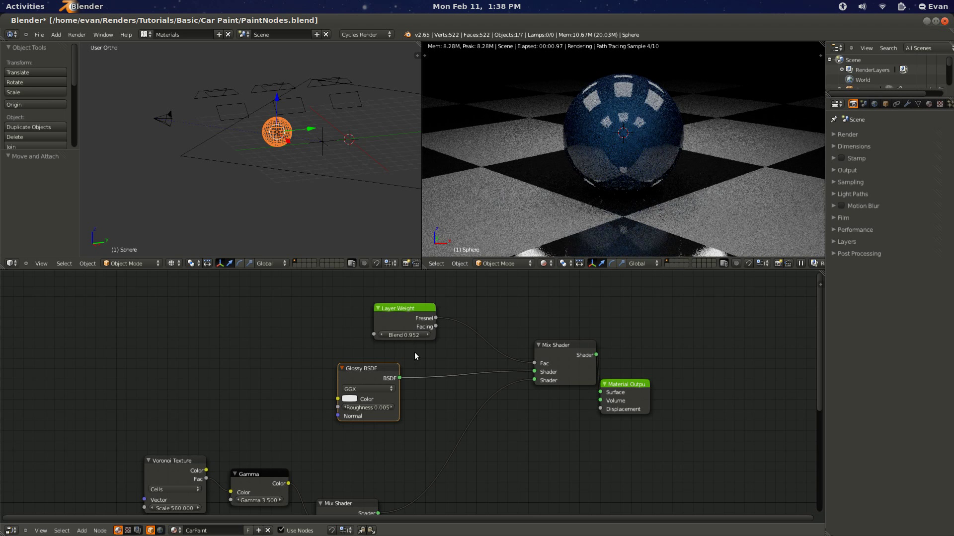
{"action": "key", "text": "ctrl+s"}
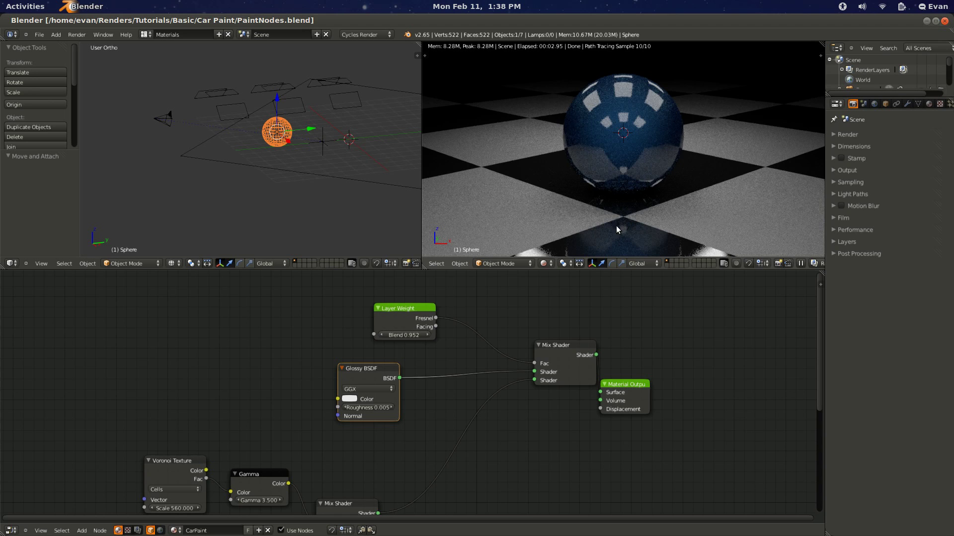
{"action": "middle_click_drag", "start_coordinate": [607, 219], "coordinate": [638, 224]}
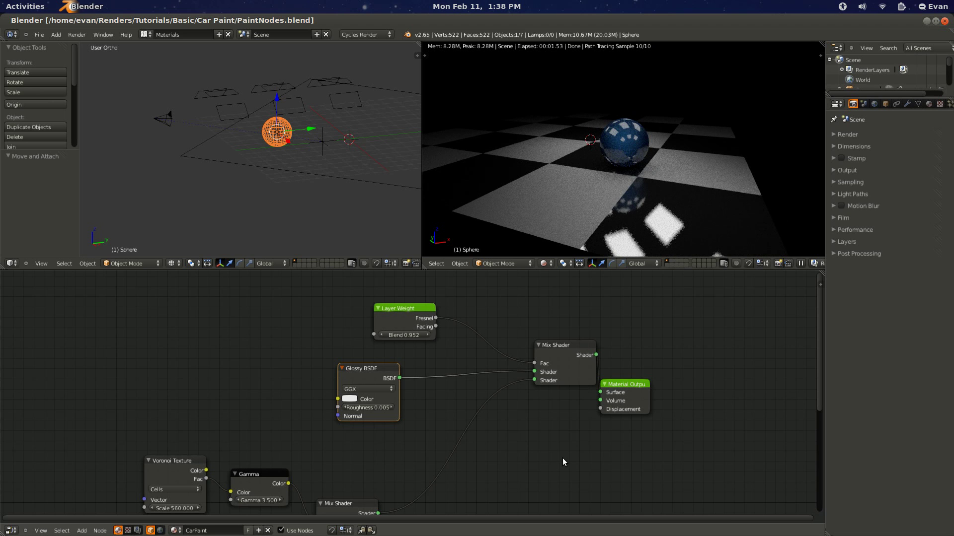
- Move the clear coat's Layer Weight and Glossy BSDF nodes together, farther away from the final Mix Shader
{"action": "scroll", "coordinate": [443, 469], "scroll_direction": "down", "scroll_amount": 1}
{"action": "scroll", "coordinate": [443, 469], "scroll_direction": "down", "scroll_amount": 1}
{"action": "middle_click_drag", "start_coordinate": [443, 469], "coordinate": [488, 418]}
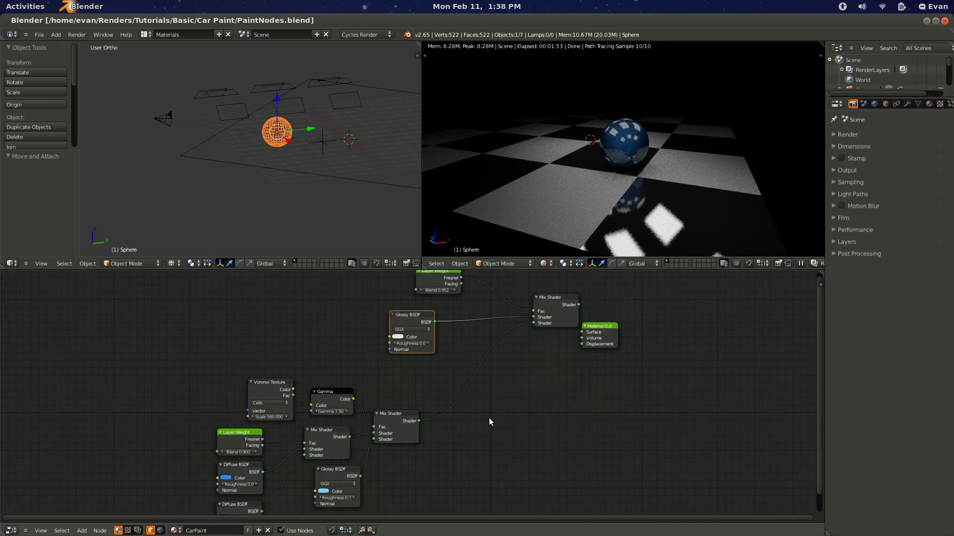
{"action": "left_click_drag", "start_coordinate": [430, 383], "coordinate": [452, 375]}
{"action": "left_click", "coordinate": [464, 347], "text": "shift"}
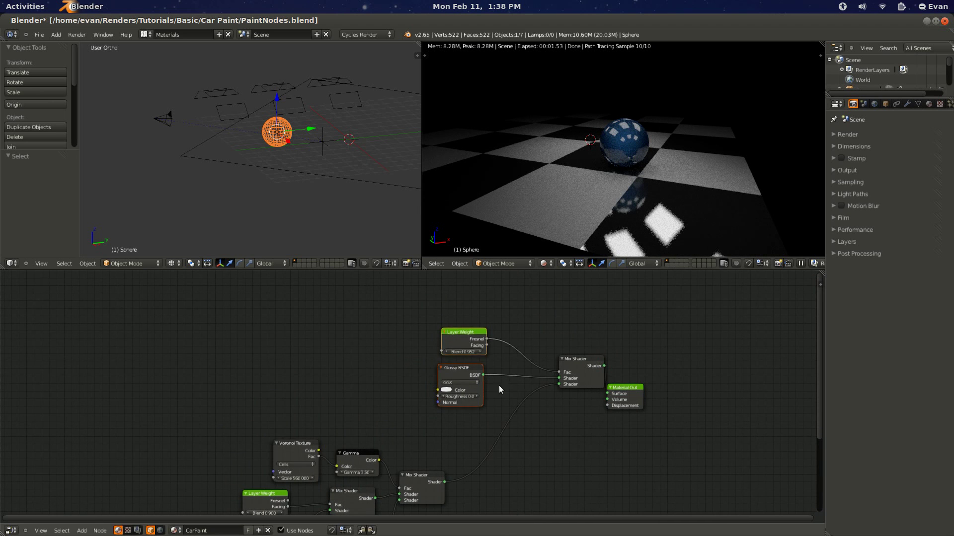
{"action": "key", "text": "g"}
{"action": "left_click", "coordinate": [421, 364]}
- Move the Material Output farther from the final Mix Shader and cut the final Mix Shader's links to it and from the flake Mix Shader
{"action": "middle_click_drag", "start_coordinate": [421, 365], "coordinate": [651, 295]}
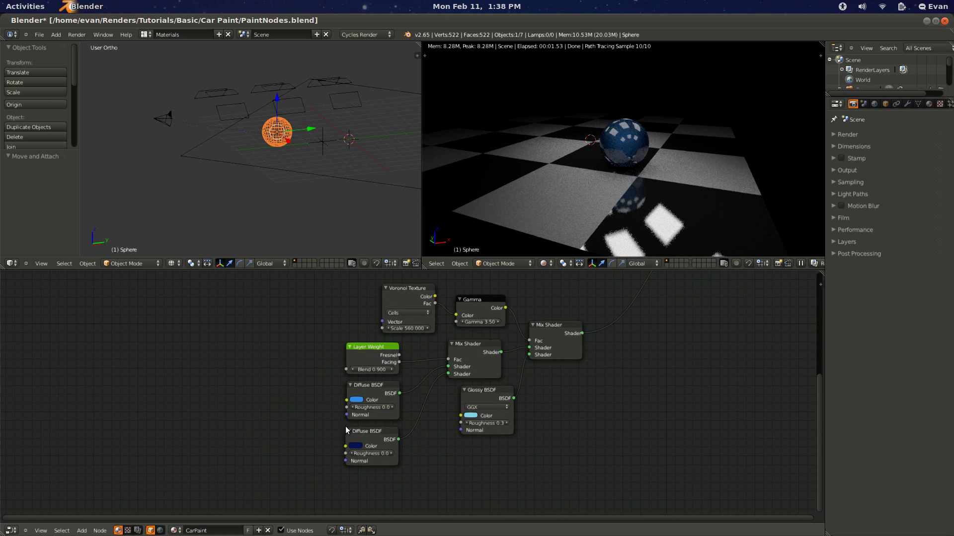
{"action": "middle_click_drag", "start_coordinate": [478, 391], "coordinate": [375, 357]}
{"action": "left_click_drag", "start_coordinate": [648, 390], "coordinate": [732, 389]}
{"action": "right_click_drag", "start_coordinate": [659, 364], "coordinate": [656, 398], "text": "ctrl"}
{"action": "middle_click_drag", "start_coordinate": [522, 437], "coordinate": [492, 417]}
- Duplicate the flake Mix Shader and link the original's output to the duplicate's lower Shader input
{"action": "left_click", "coordinate": [377, 452]}
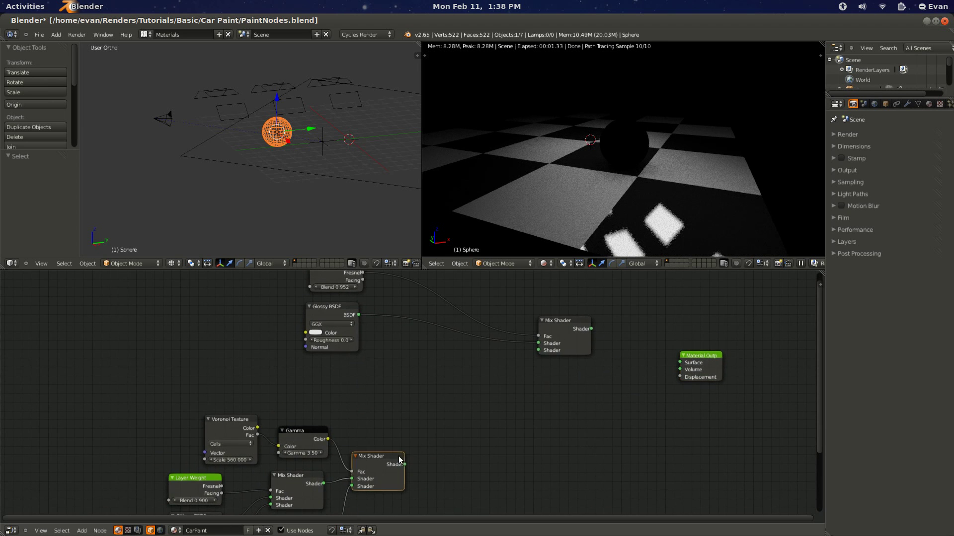
{"action": "key", "text": "shift+d"}
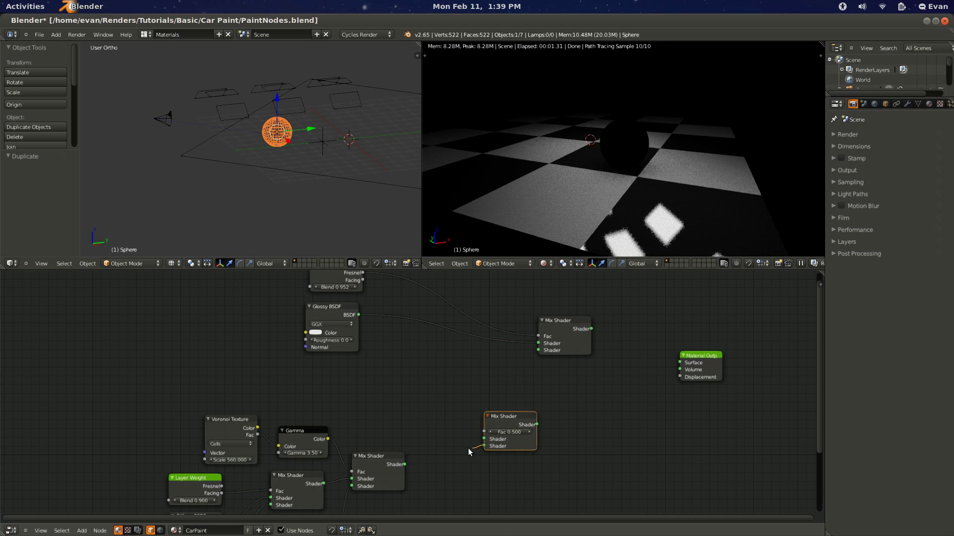
{"action": "left_click_drag", "start_coordinate": [408, 464], "coordinate": [404, 465]}
{"action": "middle_click_drag", "start_coordinate": [404, 465], "coordinate": [415, 348]}
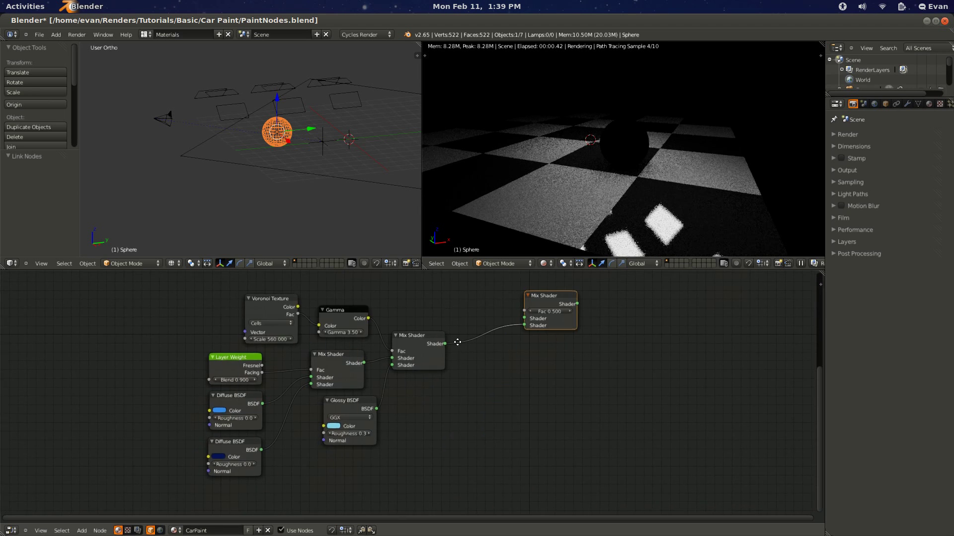
- Duplicate the light blue flake Glossy BSDF above the flake Mix Shader and change the copy's color to very dark blue
{"action": "middle_click_drag", "start_coordinate": [305, 420], "coordinate": [325, 460]}
{"action": "middle_click_drag", "start_coordinate": [383, 442], "coordinate": [352, 482]}
{"action": "key", "text": "shift+d"}
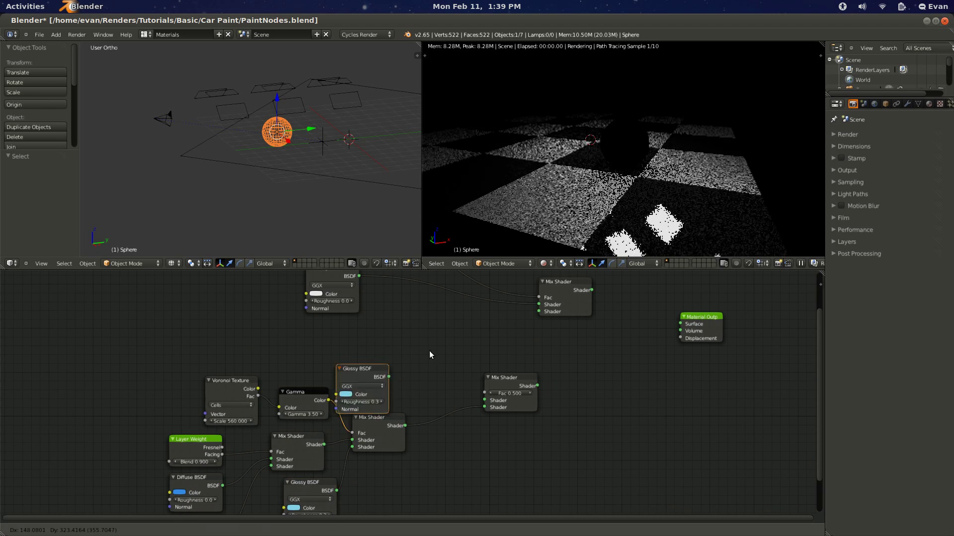
{"action": "left_click", "coordinate": [387, 372]}
{"action": "left_click", "coordinate": [364, 375]}
{"action": "left_click_drag", "start_coordinate": [412, 293], "coordinate": [410, 290]}
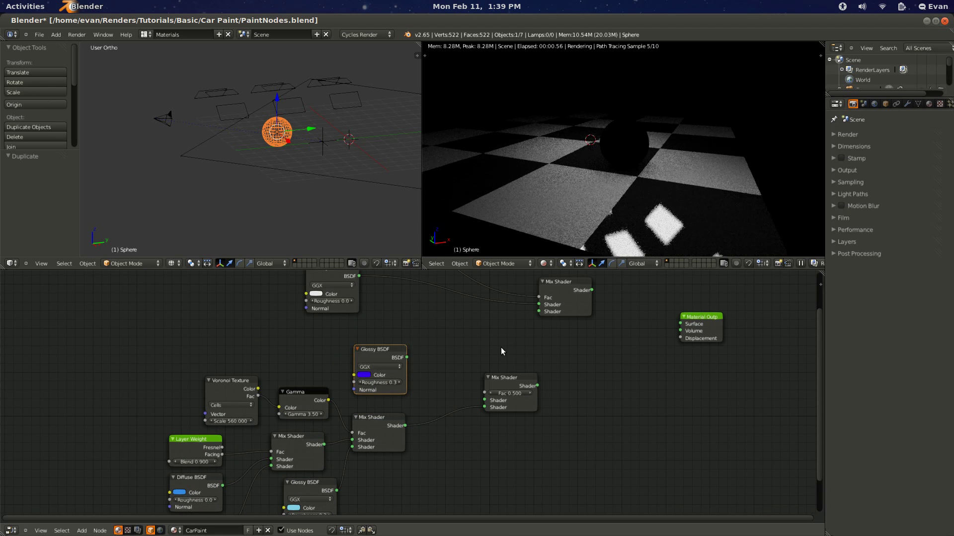
{"action": "scroll", "coordinate": [501, 347], "scroll_direction": "up", "scroll_amount": 2}
{"action": "left_click", "coordinate": [343, 366]}
{"action": "left_click_drag", "start_coordinate": [399, 222], "coordinate": [429, 270]}
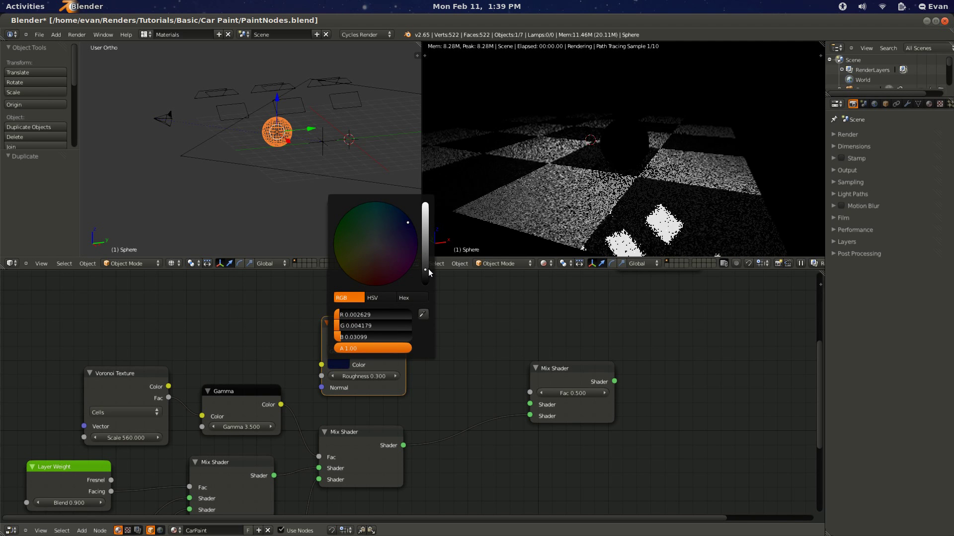
- Set the dark blue Glossy BSDF's roughness to 0.65, link it to the duplicated Mix Shader's upper Shader input, and save the file
{"action": "left_click", "coordinate": [366, 376]}
{"action": "type", "text": "0."}
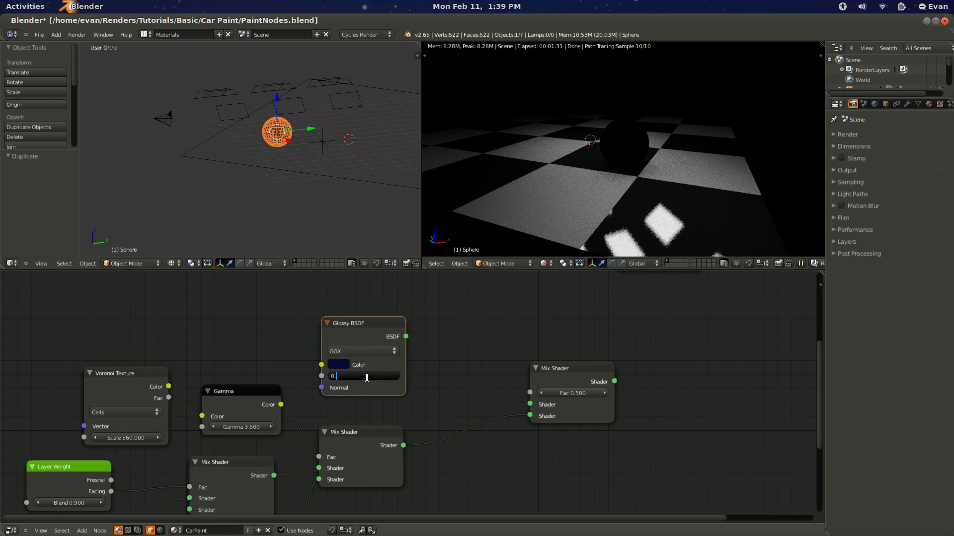
{"action": "key", "text": "Return"}
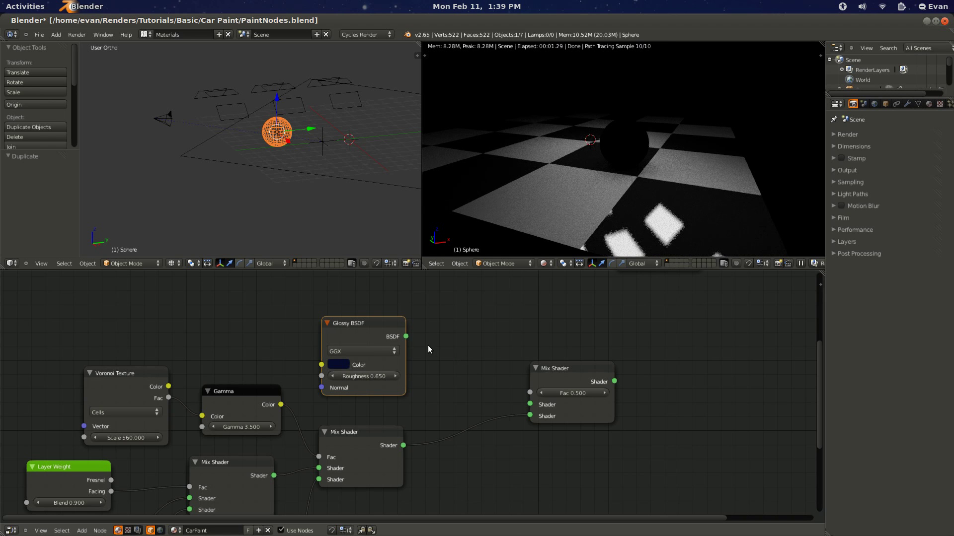
{"action": "left_click_drag", "start_coordinate": [406, 337], "coordinate": [529, 405]}
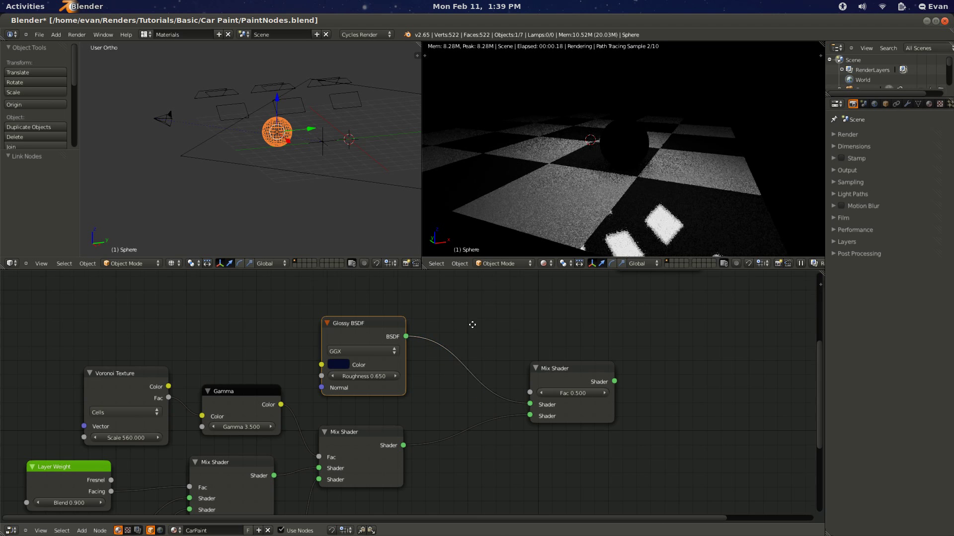
{"action": "middle_click_drag", "start_coordinate": [531, 373], "coordinate": [390, 443]}
{"action": "left_click_drag", "start_coordinate": [416, 439], "coordinate": [379, 439]}
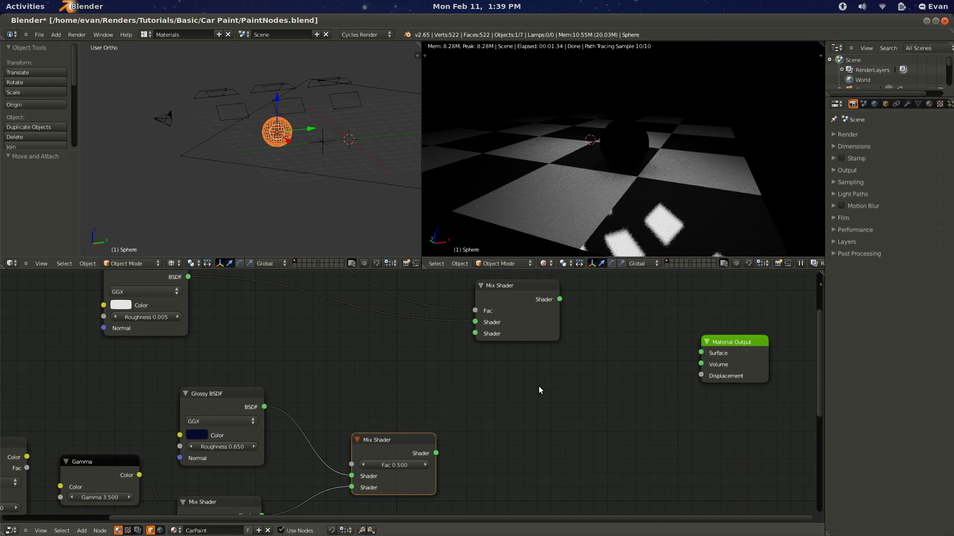
{"action": "key", "text": "KP_0"}
{"action": "key", "text": "ctrl+s"}
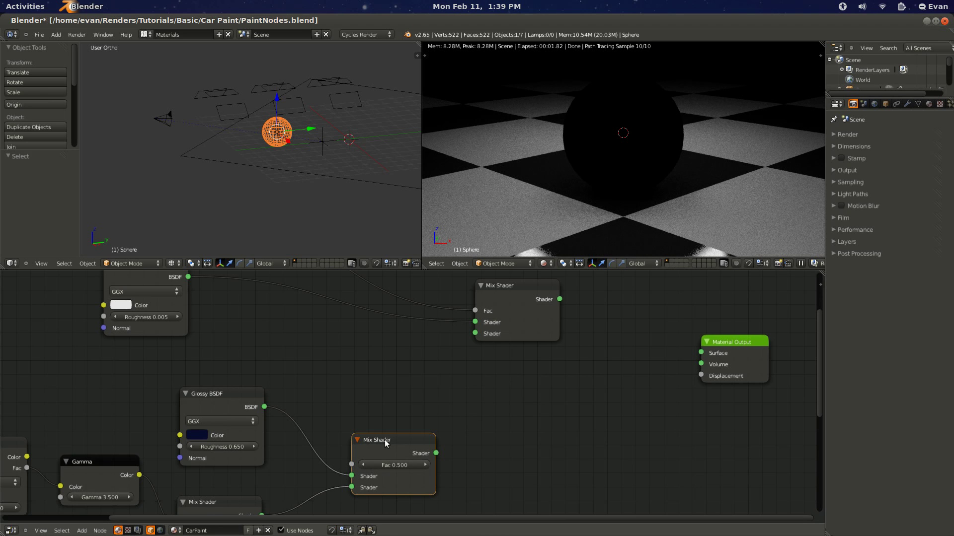
- Duplicate the Mix Shader fed by the dark blue Glossy BSDF and set the original's Fac to 0.75
{"action": "key", "text": "shift+d"}
{"action": "left_click", "coordinate": [498, 385]}
{"action": "left_click", "coordinate": [390, 465]}
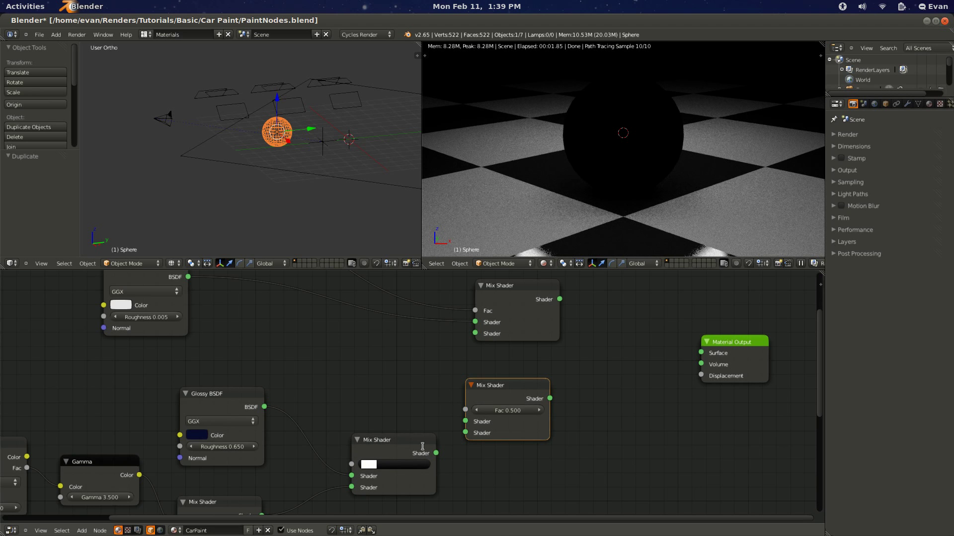
{"action": "type", "text": "0.75"}
{"action": "key", "text": "Return"}
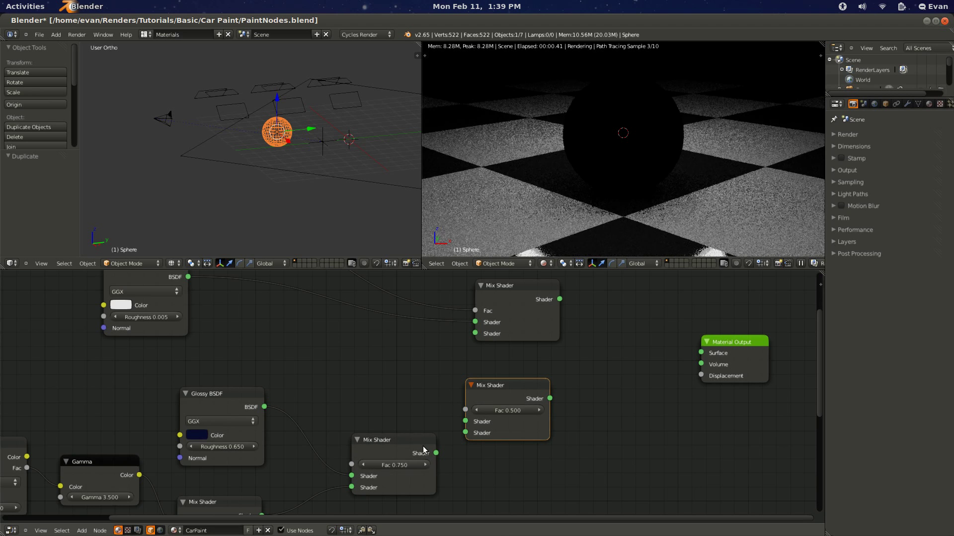
- Link the 0.75 Mix Shader to the new duplicate's lower Shader input and cut the clear coat Glossy BSDF's link to the final Mix Shader
{"action": "left_click_drag", "start_coordinate": [465, 433], "coordinate": [347, 467]}
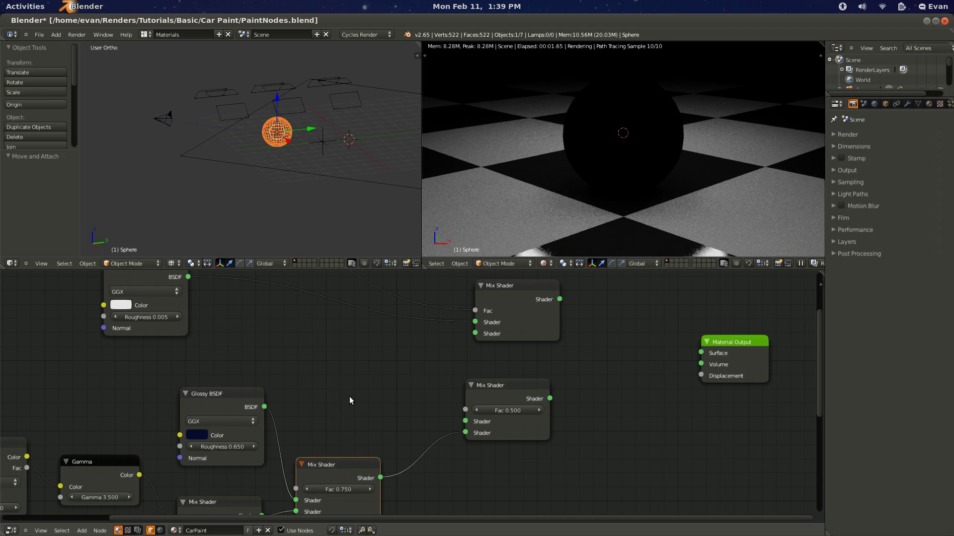
{"action": "scroll", "coordinate": [433, 410], "scroll_direction": "down", "scroll_amount": 1}
{"action": "right_click_drag", "start_coordinate": [337, 343], "coordinate": [309, 381], "text": "ctrl"}
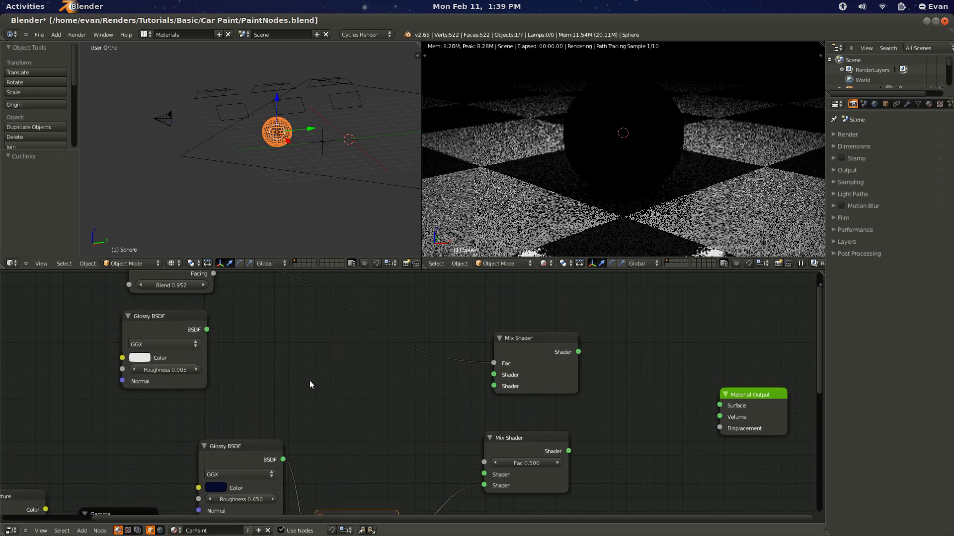
- Link the clear coat Glossy BSDF to the 0.5 Mix Shader's upper Shader input and space the two Mix Shaders apart
{"action": "scroll", "coordinate": [214, 347], "scroll_direction": "down", "scroll_amount": 1}
{"action": "left_click_drag", "start_coordinate": [250, 344], "coordinate": [470, 458]}
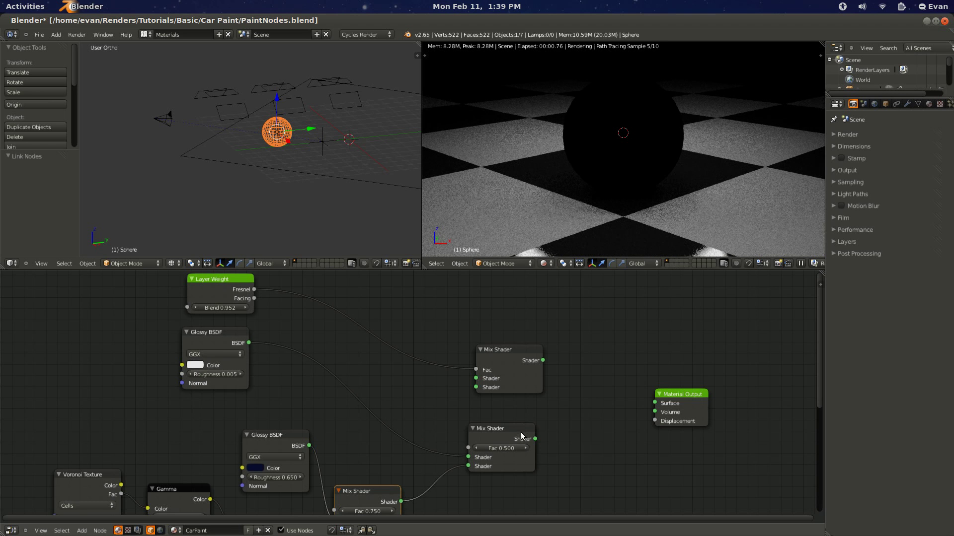
{"action": "left_click_drag", "start_coordinate": [520, 431], "coordinate": [506, 431]}
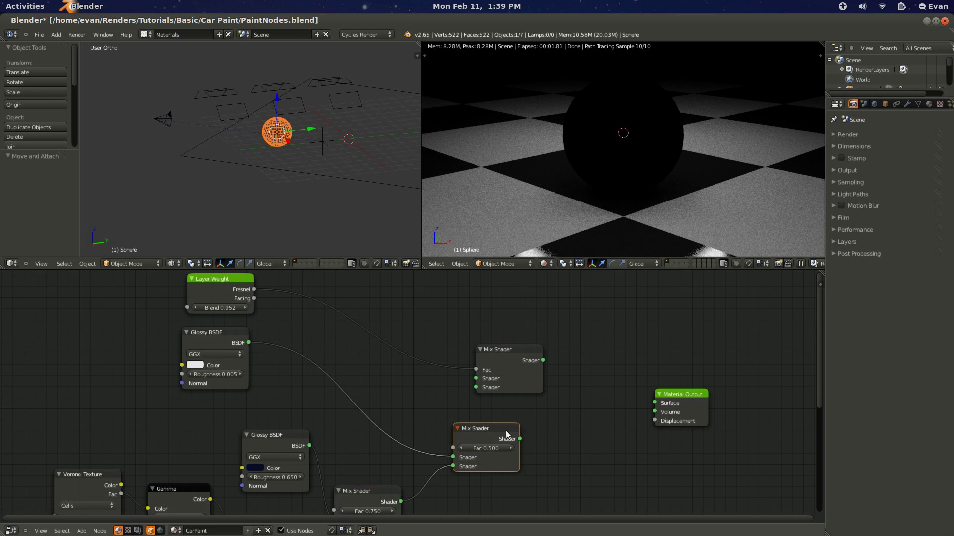
{"action": "left_click_drag", "start_coordinate": [508, 351], "coordinate": [588, 365]}
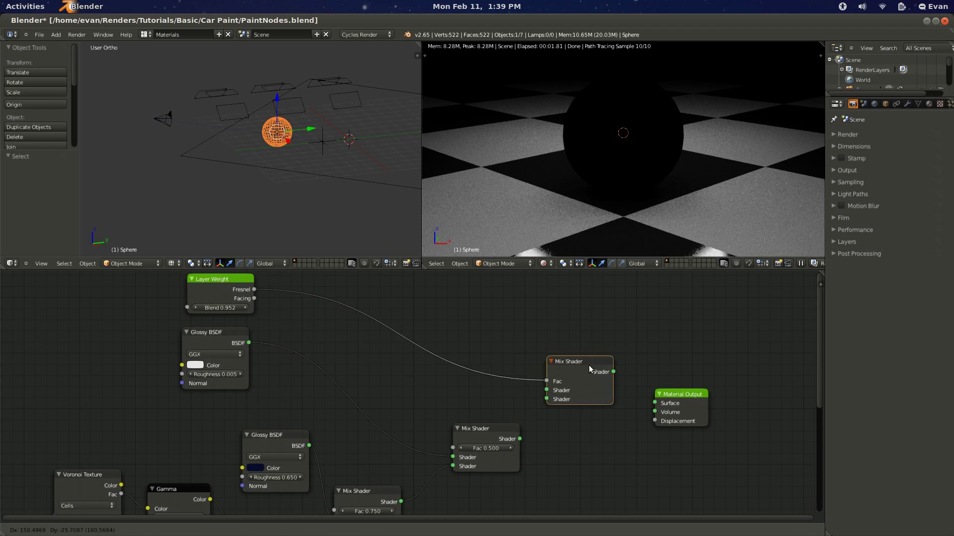
- Link the 0.5 Mix Shader and dark blue Glossy BSDF into the final Mix Shader's Shader inputs, and link its output to the Material Output's Surface
{"action": "middle_click_drag", "start_coordinate": [576, 408], "coordinate": [472, 387]}
{"action": "left_click_drag", "start_coordinate": [270, 399], "coordinate": [477, 399]}
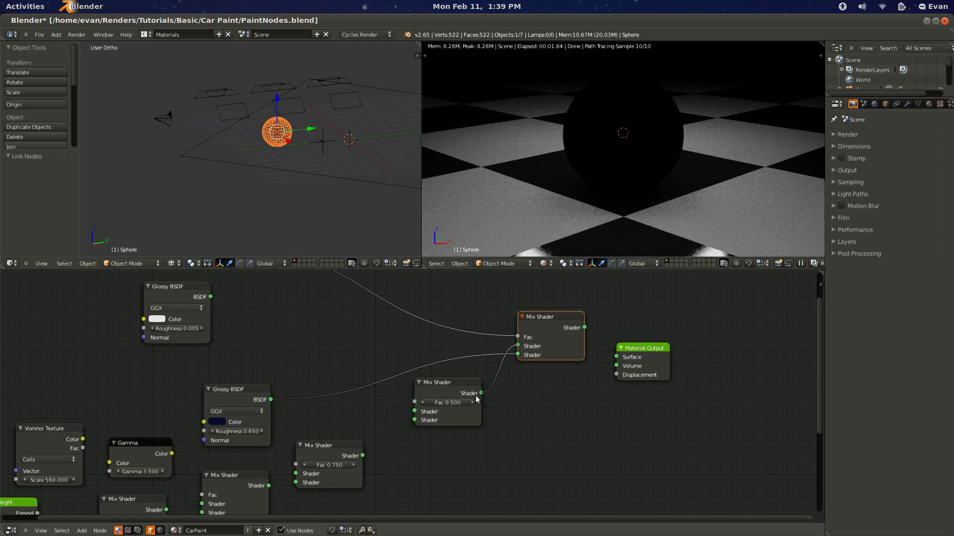
{"action": "left_click_drag", "start_coordinate": [541, 319], "coordinate": [538, 339]}
{"action": "scroll", "coordinate": [537, 338], "scroll_direction": "down", "scroll_amount": 1}
{"action": "middle_click_drag", "start_coordinate": [537, 339], "coordinate": [491, 370]}
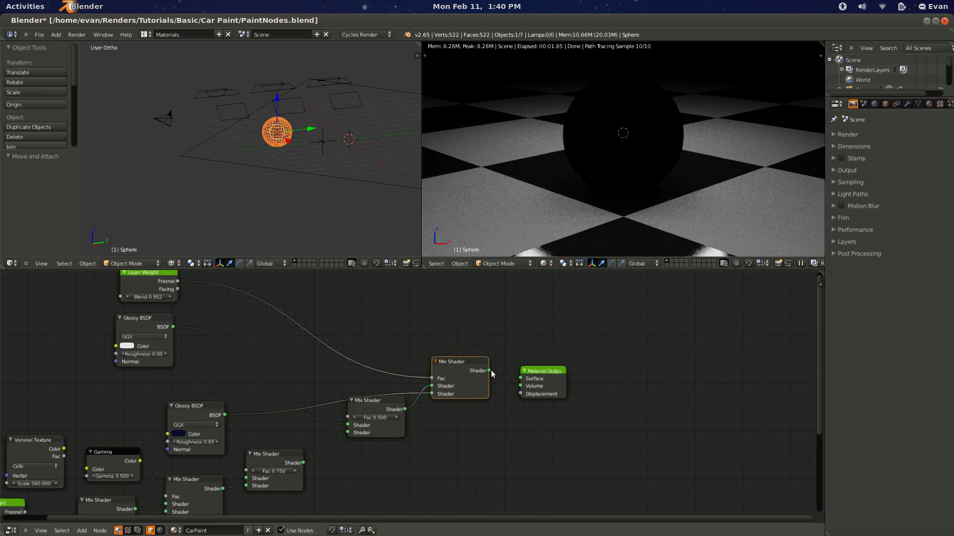
{"action": "left_click_drag", "start_coordinate": [510, 377], "coordinate": [516, 378]}
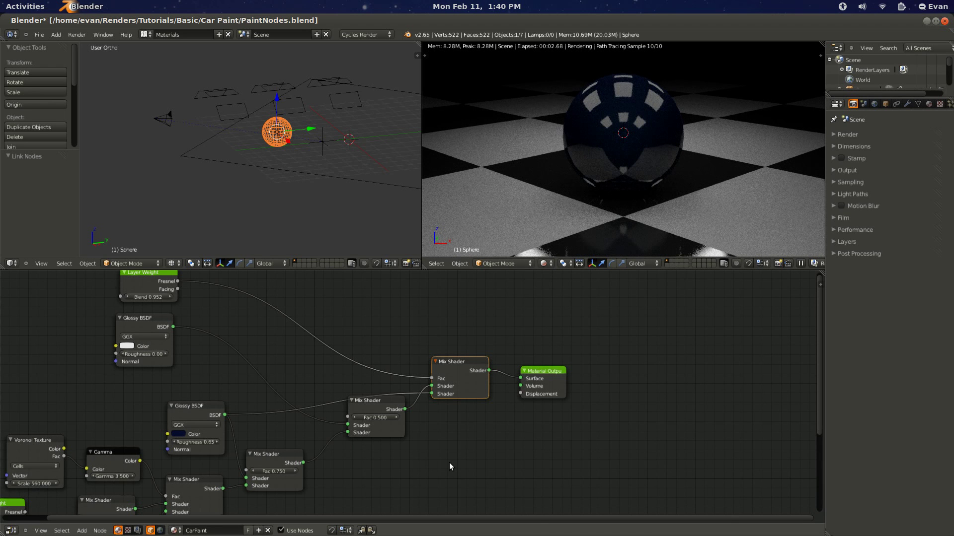
- Move the final Mix Shader below the Material Output and raise the 0.5 Mix Shader to untangle their links
{"action": "middle_click_drag", "start_coordinate": [449, 463], "coordinate": [520, 398]}
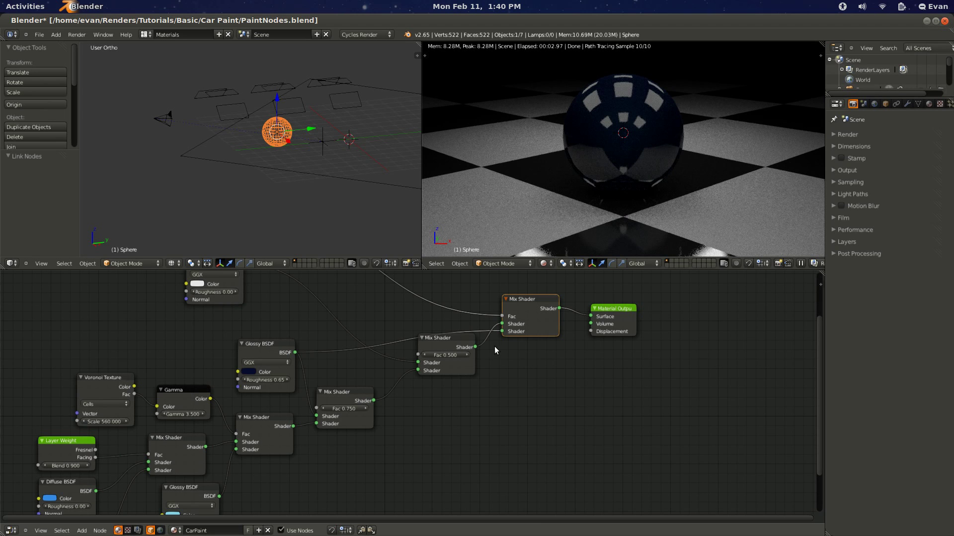
{"action": "left_click_drag", "start_coordinate": [526, 306], "coordinate": [541, 359]}
{"action": "left_click_drag", "start_coordinate": [447, 335], "coordinate": [463, 296]}
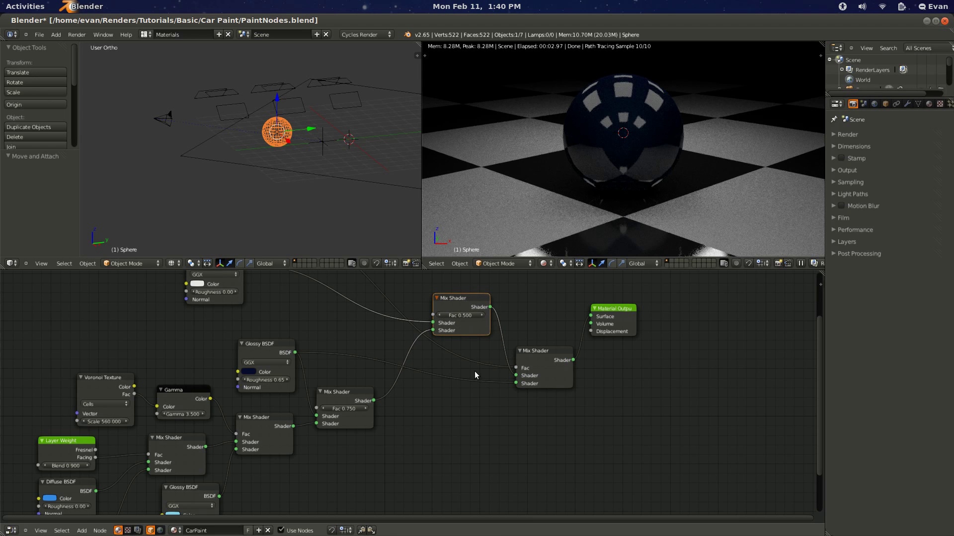
- Set the clear coat Layer Weight's Blend to 0.7 and save the file
{"action": "middle_click_drag", "start_coordinate": [484, 359], "coordinate": [503, 460]}
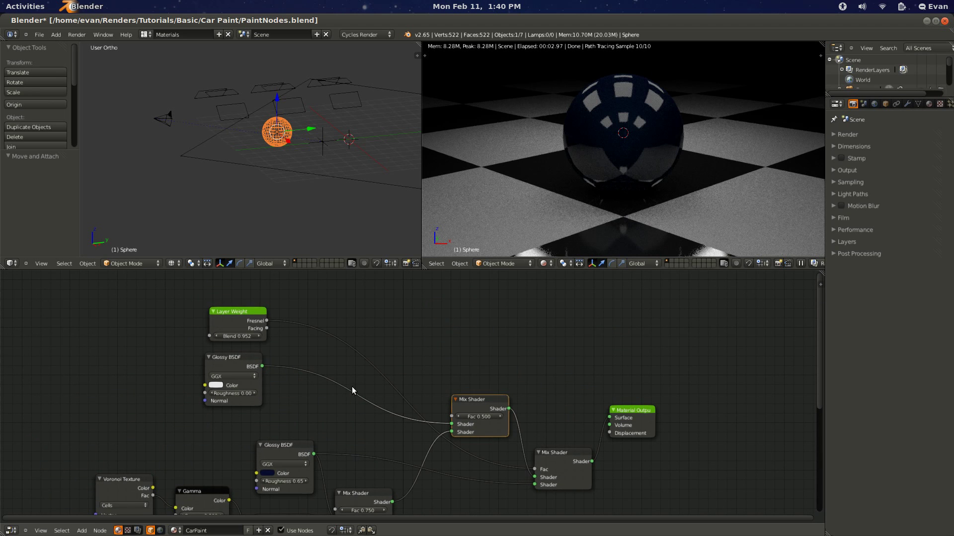
{"action": "double_click", "coordinate": [230, 334]}
{"action": "type", "text": "0.7"}
{"action": "key", "text": "Return"}
{"action": "key", "text": "ctrl+s"}
{"action": "left_click", "coordinate": [514, 311]}
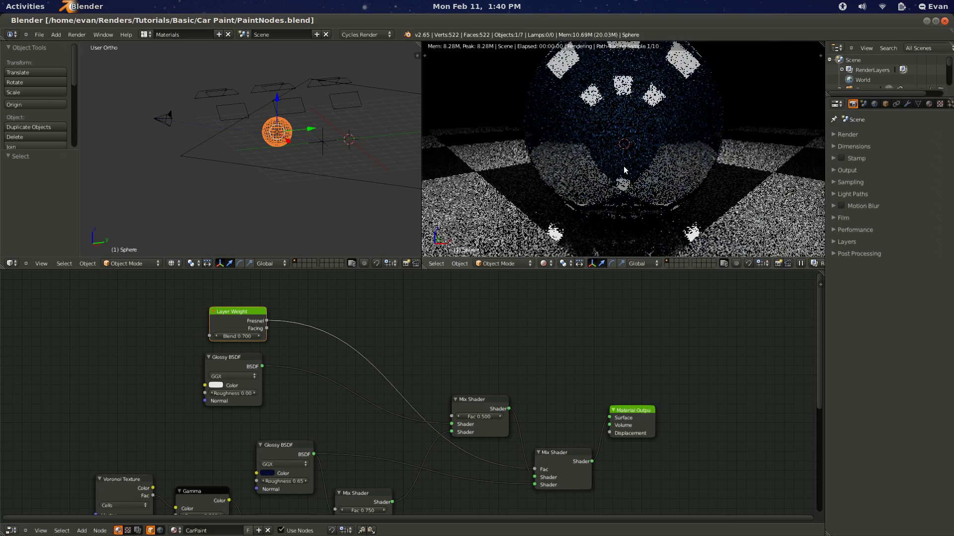
- Move the 0.5 Mix Shader slightly higher in the node layout and save the file
{"action": "middle_click_drag", "start_coordinate": [536, 448], "coordinate": [502, 383]}
{"action": "left_click_drag", "start_coordinate": [443, 334], "coordinate": [442, 308]}
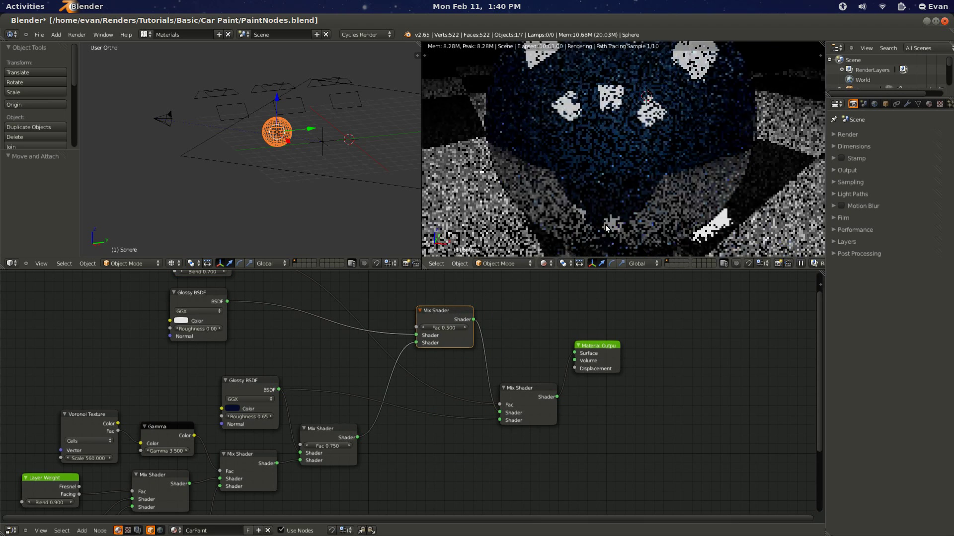
{"action": "key", "text": "ctrl+s"}
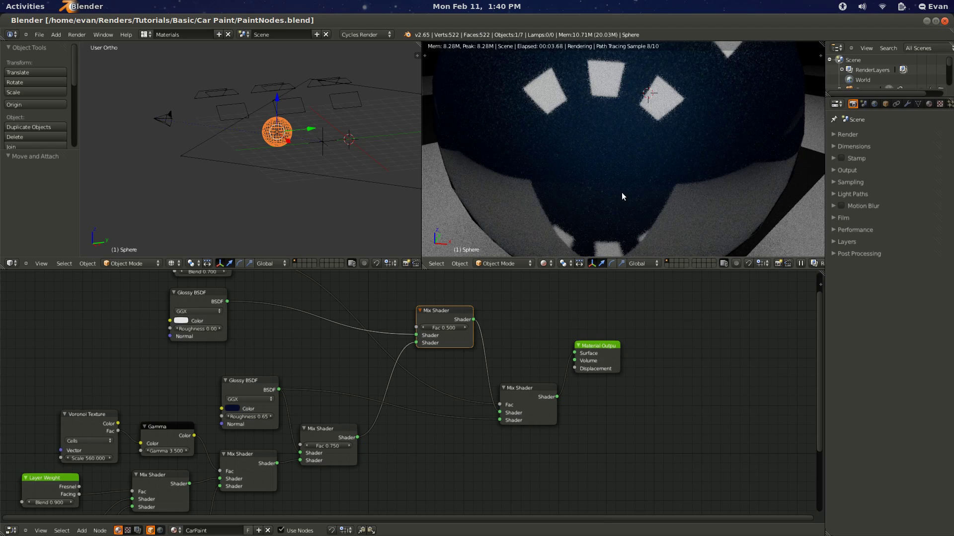
- Brighten the color of the light blue flake Glossy BSDF slightly and save the file
{"action": "scroll", "coordinate": [622, 196], "scroll_direction": "down", "scroll_amount": 3}
{"action": "scroll", "coordinate": [531, 410], "scroll_direction": "up", "scroll_amount": 2}
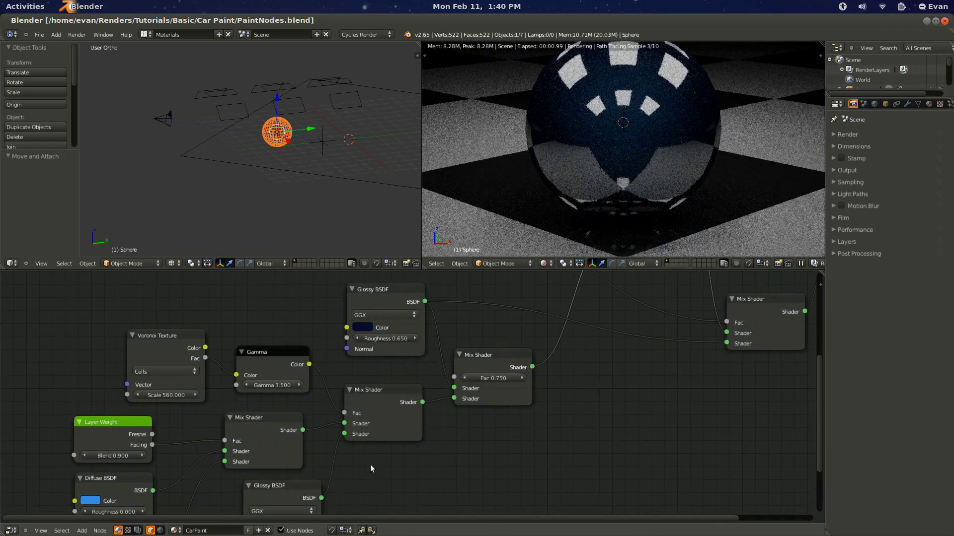
{"action": "middle_click_drag", "start_coordinate": [370, 464], "coordinate": [399, 363]}
{"action": "left_click", "coordinate": [289, 423]}
{"action": "left_click_drag", "start_coordinate": [369, 278], "coordinate": [369, 270]}
{"action": "key", "text": "ctrl+s"}
{"action": "left_click", "coordinate": [529, 398]}
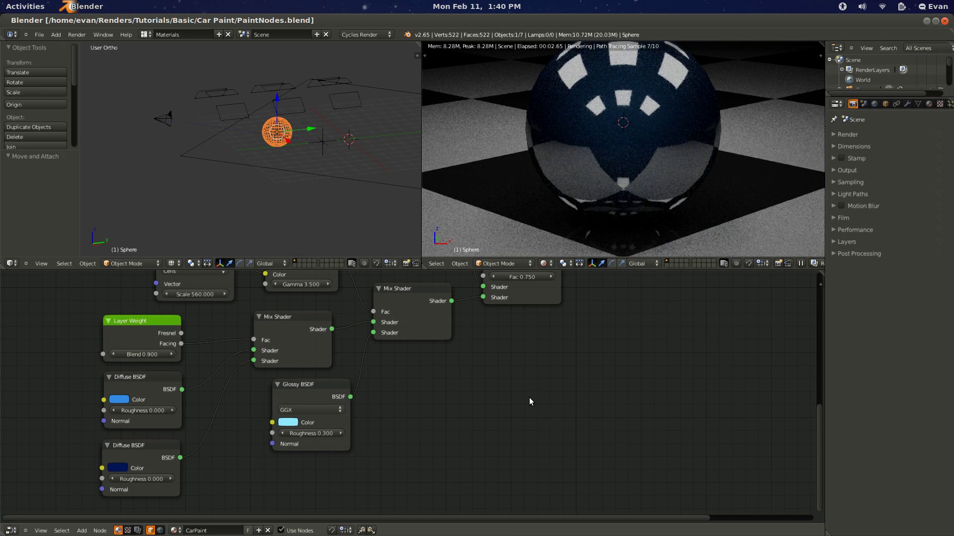
- Move the 0.5 Mix Shader down between the 0.75 Mix Shader and the final Mix Shader
{"action": "middle_click_drag", "start_coordinate": [529, 397], "coordinate": [390, 487]}
{"action": "scroll", "coordinate": [390, 487], "scroll_direction": "down", "scroll_amount": 2}
{"action": "left_click_drag", "start_coordinate": [460, 372], "coordinate": [454, 461]}
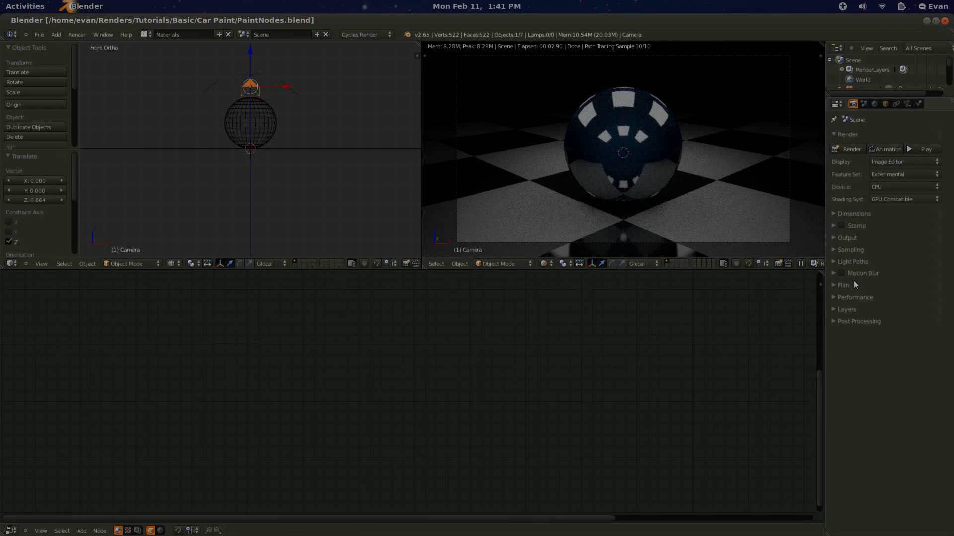
- Expand the render Sampling settings and select the sphere to display its CarPaint node tree
{"action": "left_click", "coordinate": [854, 250]}
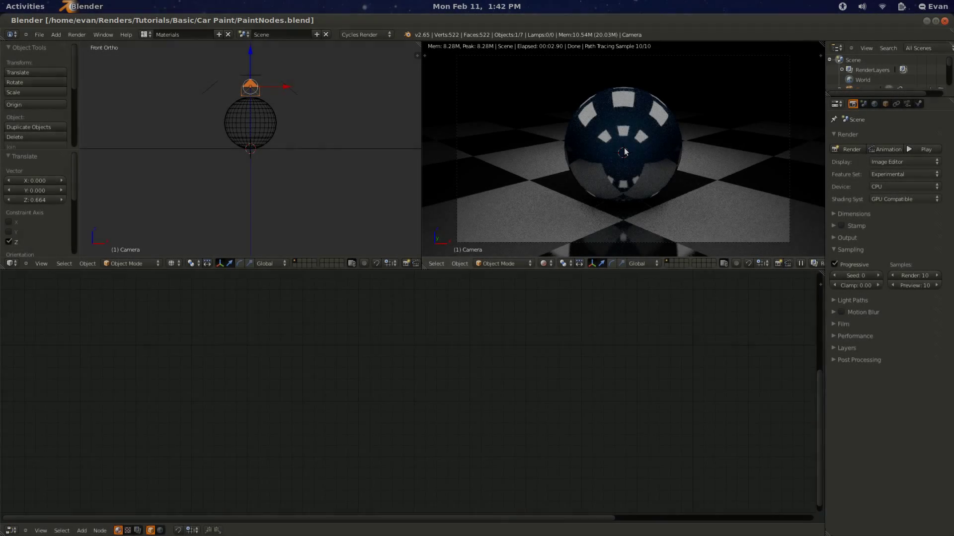
{"action": "right_click", "coordinate": [625, 152]}
{"action": "scroll", "coordinate": [447, 382], "scroll_direction": "down", "scroll_amount": 2}
{"action": "middle_click_drag", "start_coordinate": [630, 374], "coordinate": [470, 390]}
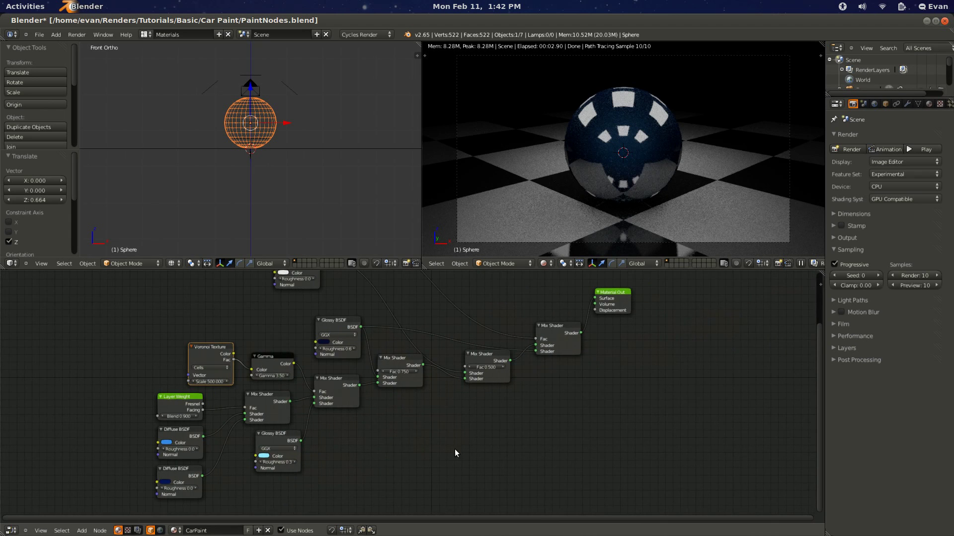
- Set the number of render samples to 1000
{"action": "left_click", "coordinate": [916, 277]}
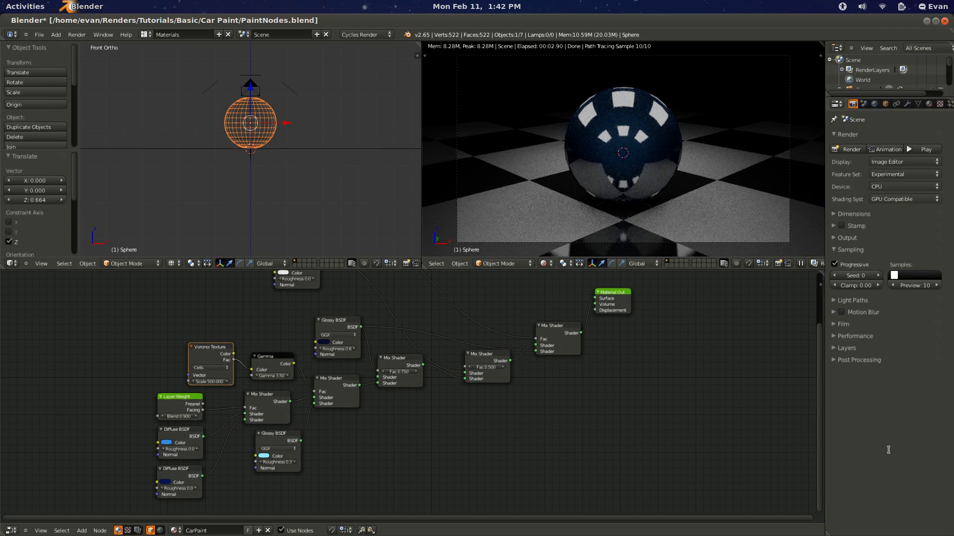
{"action": "type", "text": "100"}
{"action": "key", "text": "Return"}
{"action": "left_click", "coordinate": [915, 276]}
{"action": "type", "text": "1000"}
{"action": "key", "text": "Return"}
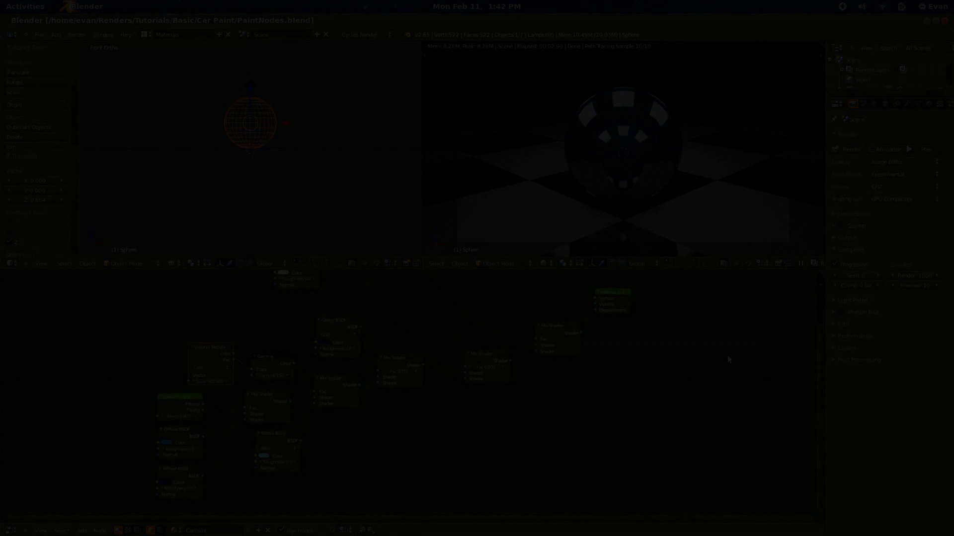